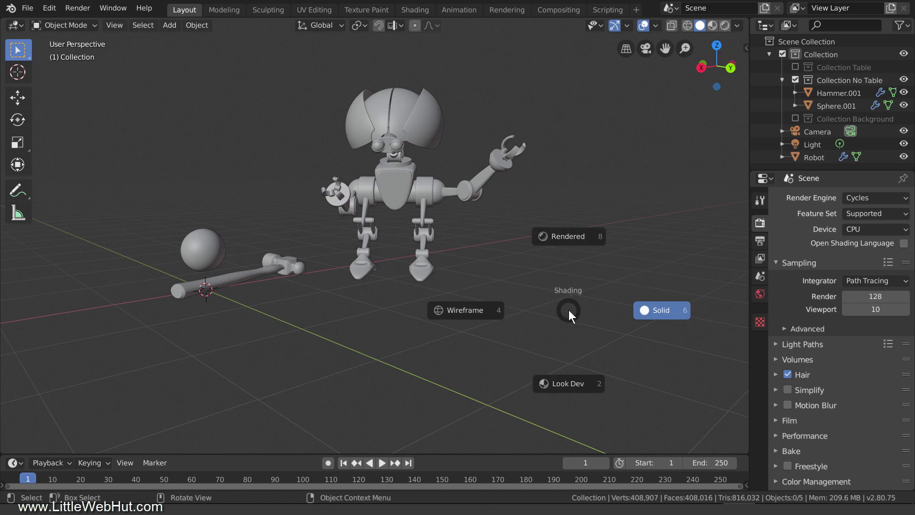
# Step: Switch the viewport to Rendered shading and delete the Light object
pyautogui.click(588, 238)
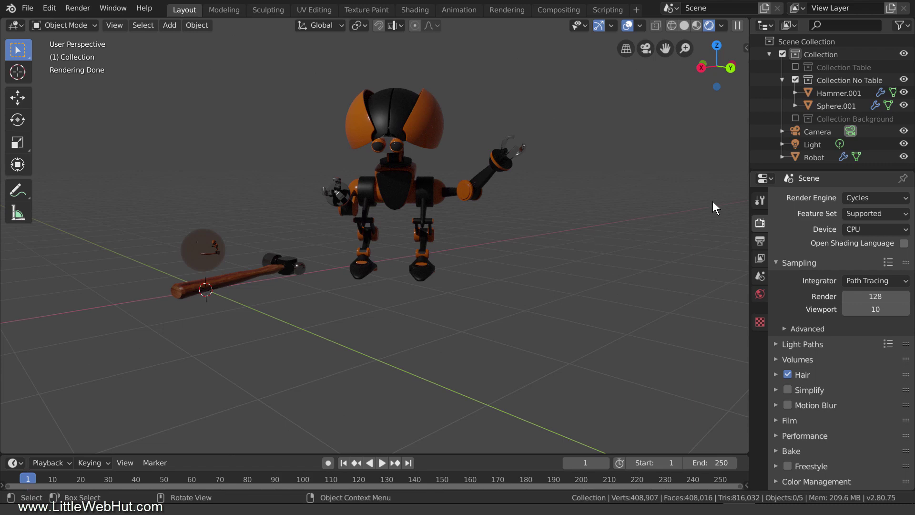
pyautogui.click(816, 145)
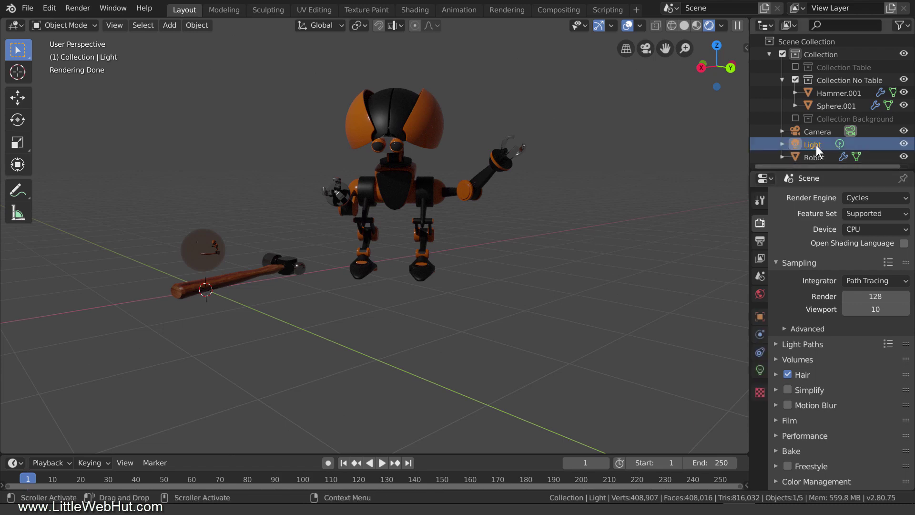
pyautogui.press('x')
pyautogui.click(620, 219)
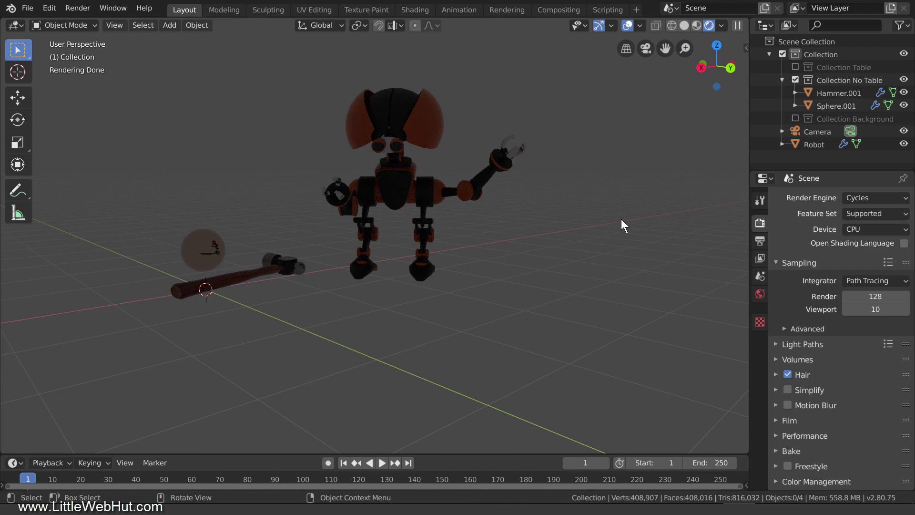
# Step: Set the world Color value to 0, then drive the Color with an Environment Texture
pyautogui.click(759, 293)
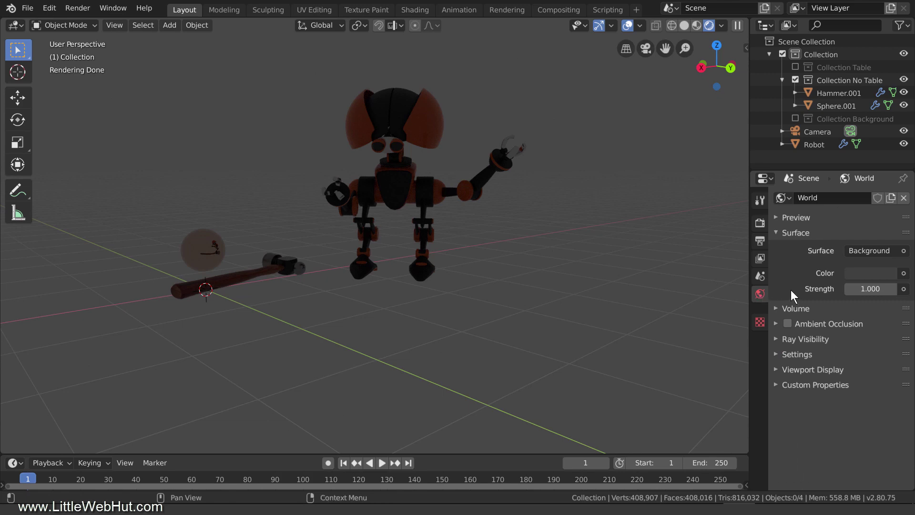
pyautogui.click(869, 273)
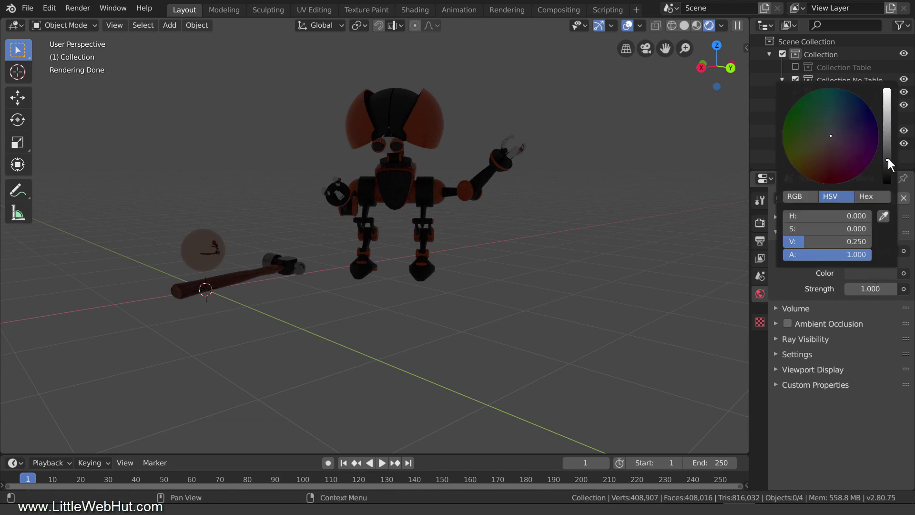
pyautogui.moveTo(888, 158); pyautogui.dragTo(887, 183)
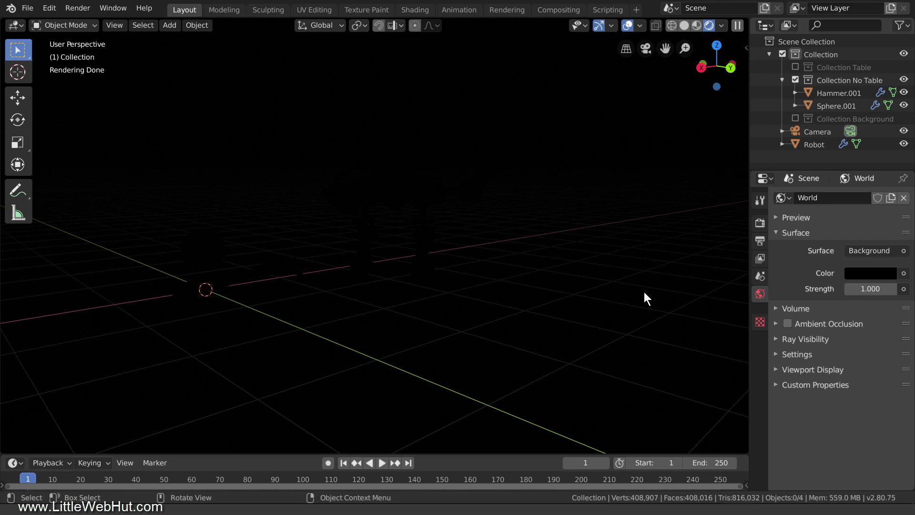
pyautogui.click(903, 274)
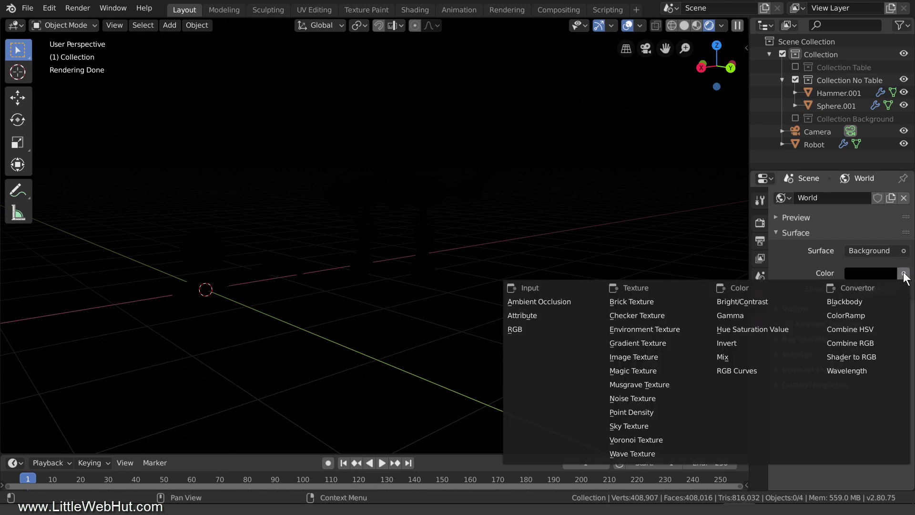
pyautogui.click(688, 330)
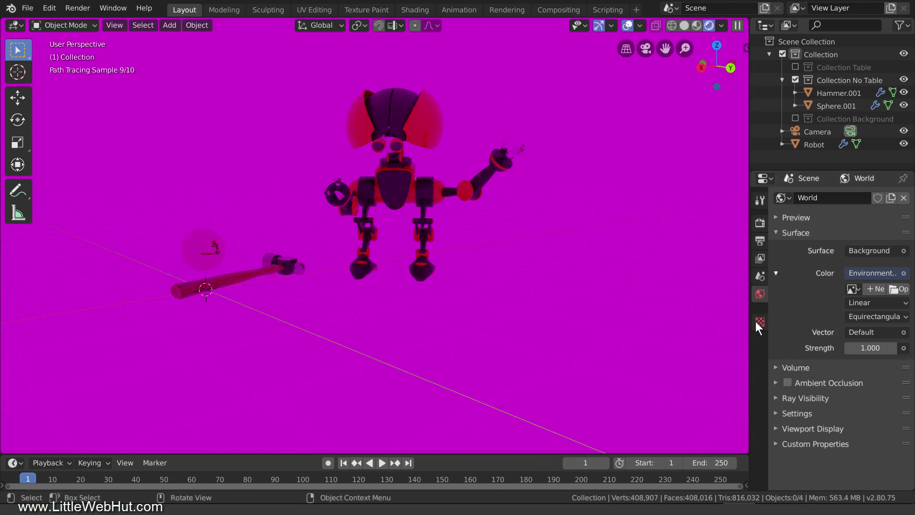
# Step: Load the easyHDR_demo R0010188 .exr from C:\Blender\demo\ into the Environment Texture
pyautogui.click(893, 290)
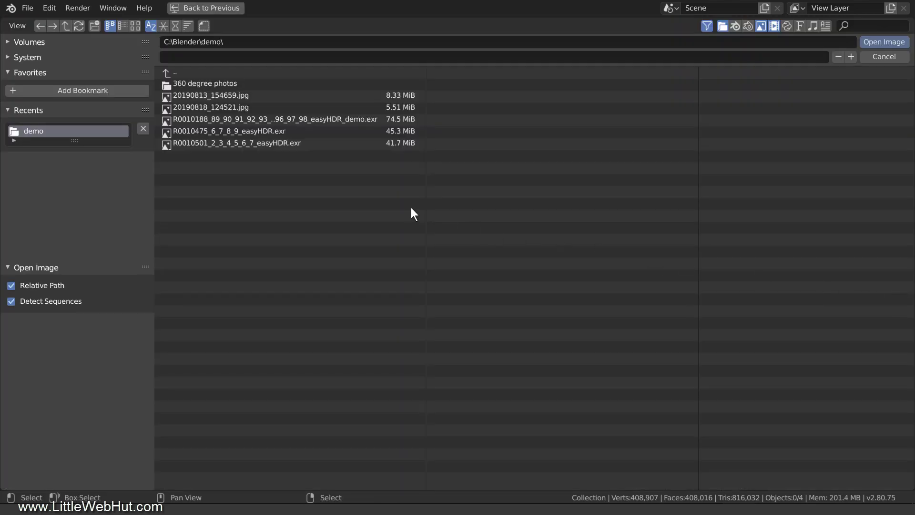
pyautogui.click(199, 118)
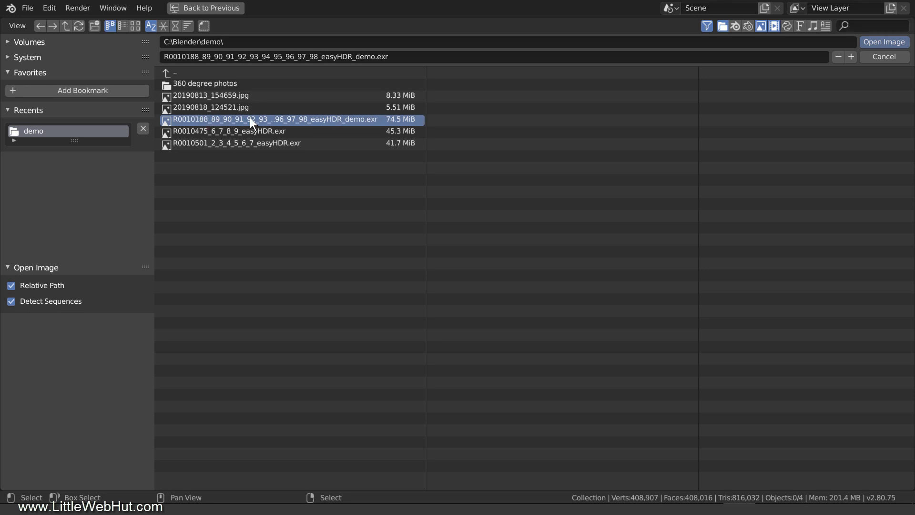
pyautogui.click(887, 43)
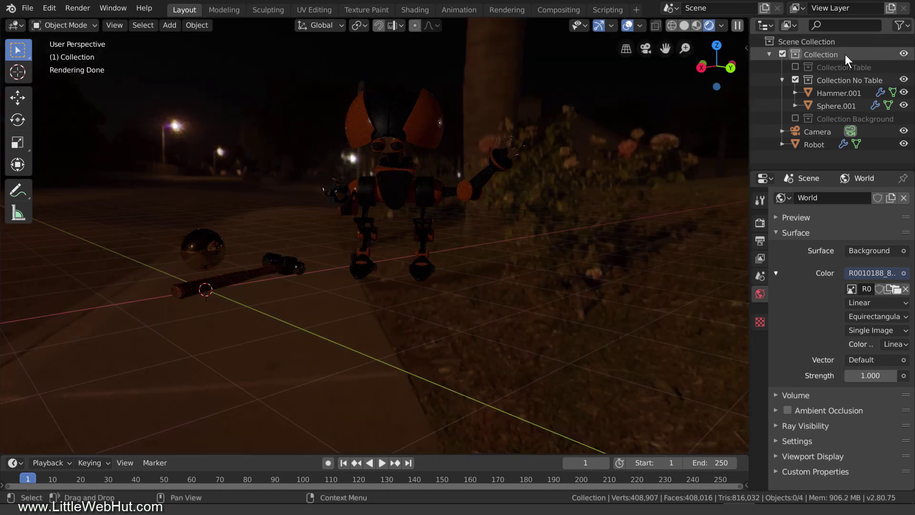
# Step: Orbit the view and tick Collection Background in the outliner to add the brick room
pyautogui.moveTo(578, 141)
pyautogui.mouseDown(button='middle')
pyautogui.moveTo(521, 184)
pyautogui.moveTo(429, 198)
pyautogui.moveTo(385, 175)
pyautogui.moveTo(383, 132)
pyautogui.moveTo(394, 114)
pyautogui.moveTo(311, 247)
pyautogui.moveTo(310, 235)
pyautogui.moveTo(163, 175)
pyautogui.mouseUp(button='middle')
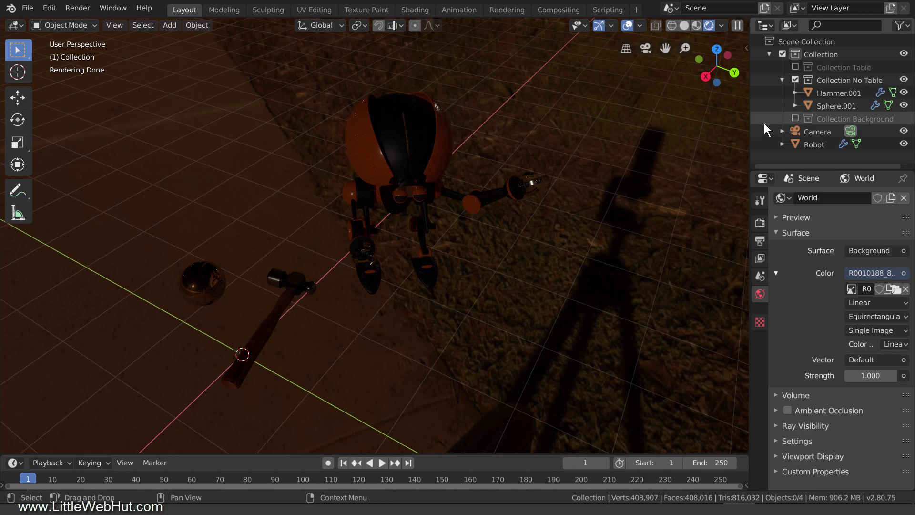
pyautogui.click(795, 119)
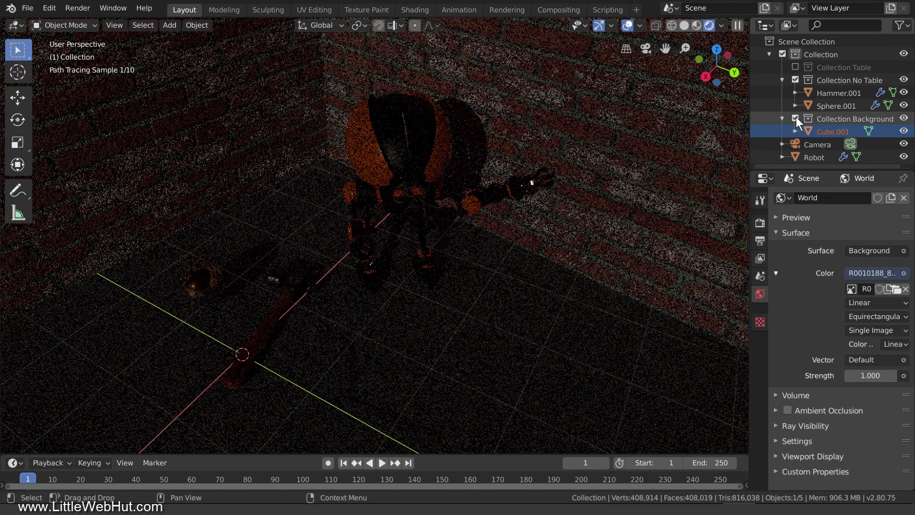
# Step: Orbit the view to frame the robot against the brick corner
pyautogui.moveTo(567, 303); pyautogui.dragTo(553, 282, button='middle')
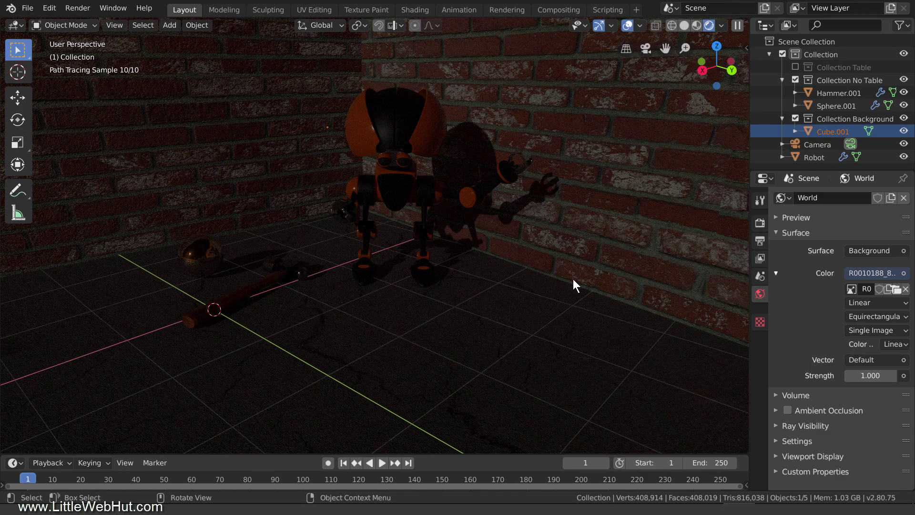
pyautogui.click(870, 375)
# Step: Set the world Strength to 1.5
pyautogui.write('1.0')
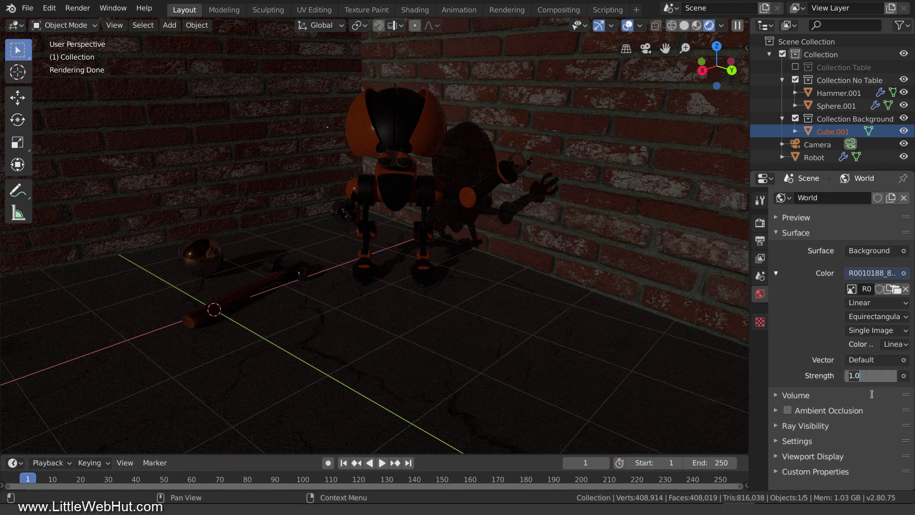
pyautogui.write('5')
pyautogui.press('Return')
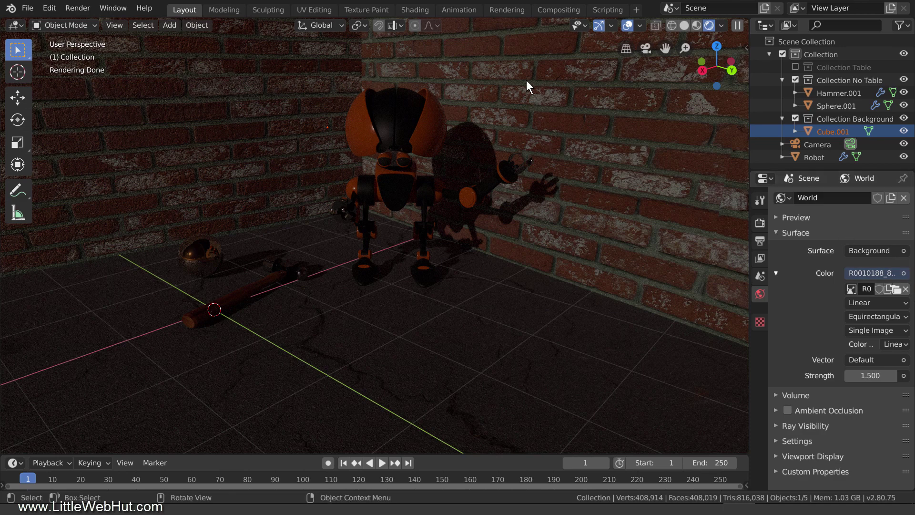
# Step: Switch to the Shading workspace and display the World node tree
pyautogui.click(420, 9)
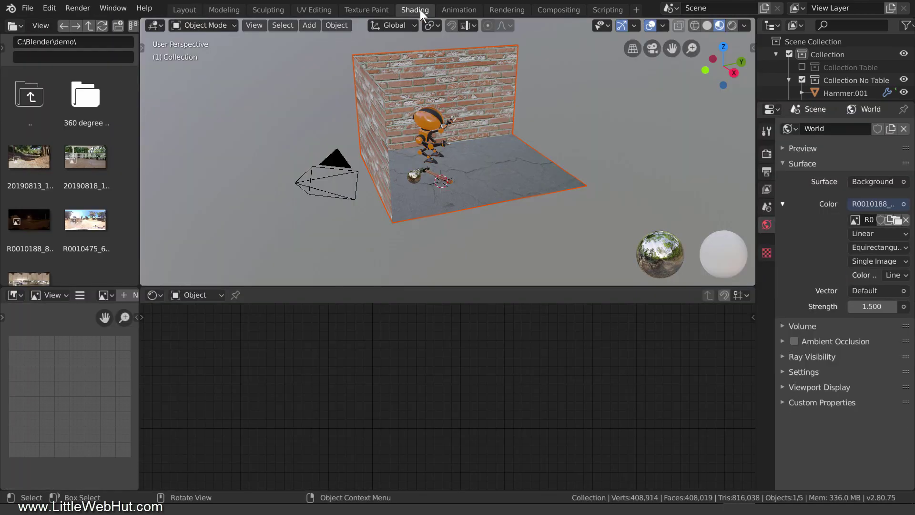
pyautogui.click(221, 294)
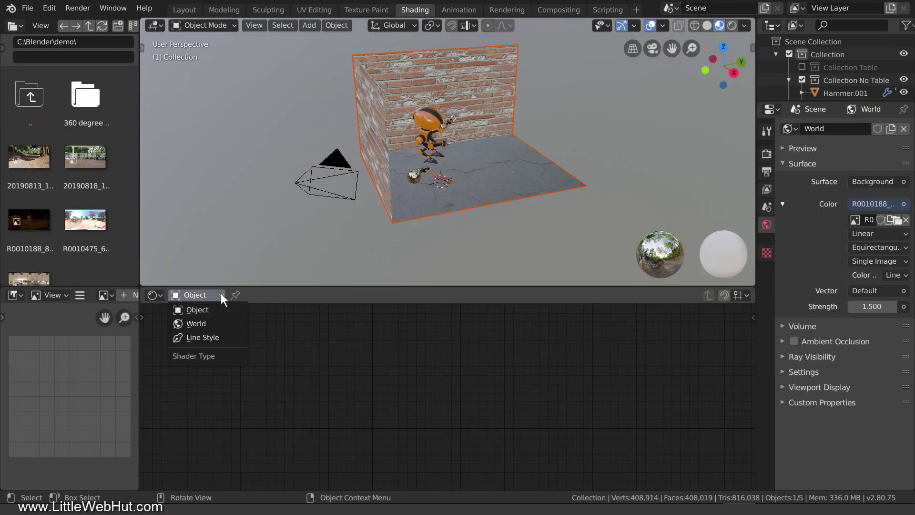
pyautogui.click(222, 324)
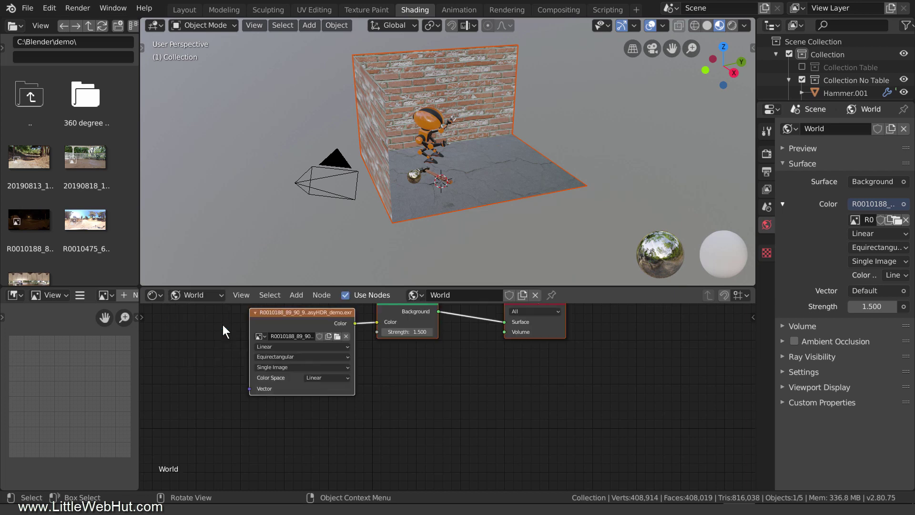
# Step: Arrange the world nodes, moving World Output below the Background node
pyautogui.moveTo(404, 375); pyautogui.dragTo(403, 422, button='middle')
pyautogui.scroll(2, 399, 423)
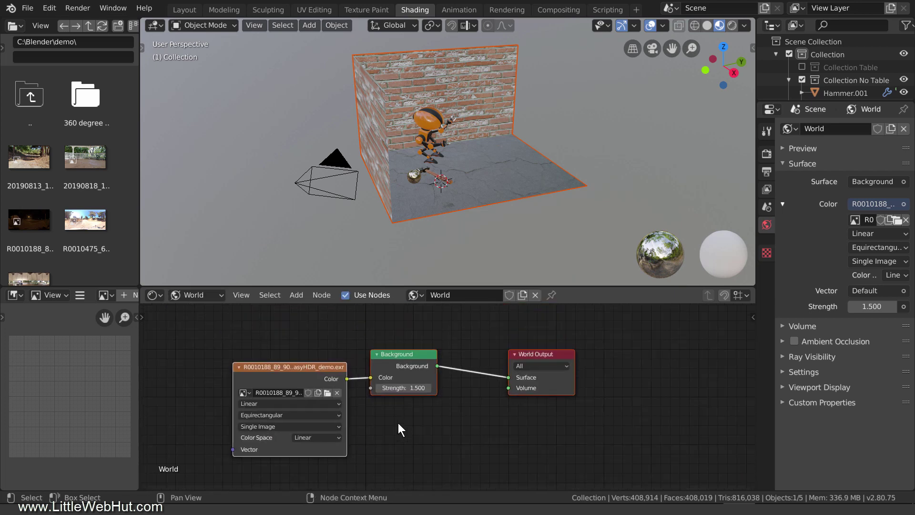
pyautogui.moveTo(570, 339); pyautogui.dragTo(393, 410)
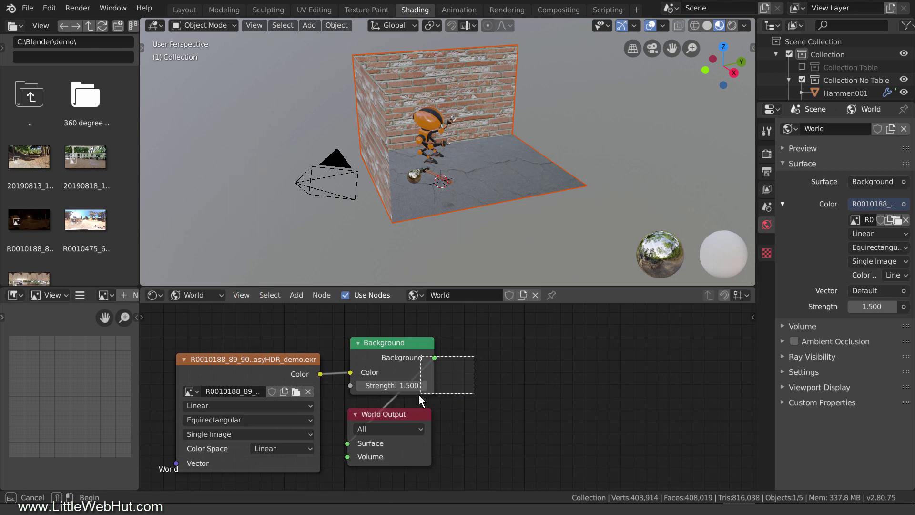
pyautogui.moveTo(253, 361); pyautogui.dragTo(554, 355)
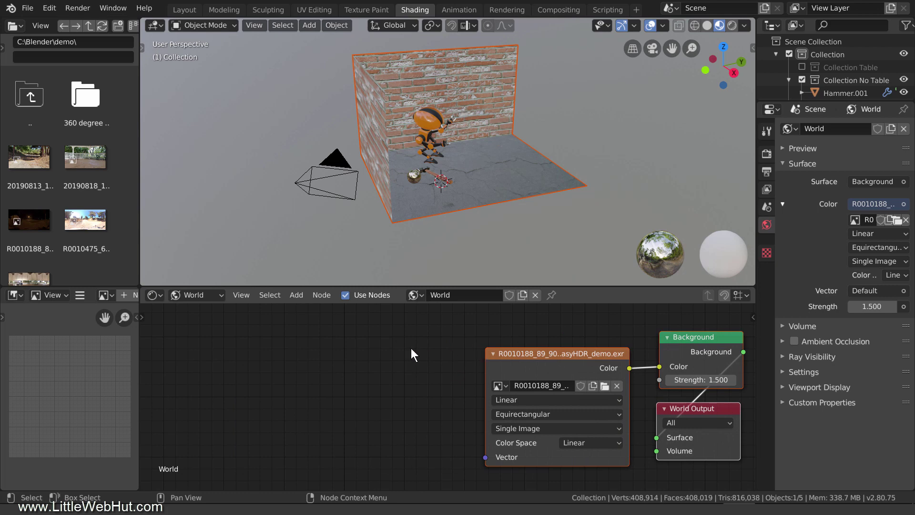
pyautogui.hotkey('shift', 'a')
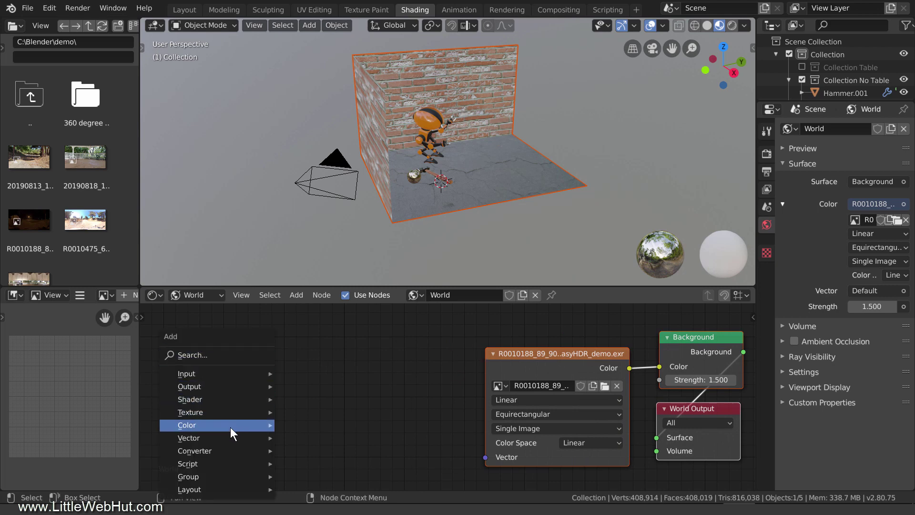
# Step: Add a Mapping node and connect it to the Environment Texture's Vector input
pyautogui.moveTo(228, 437)
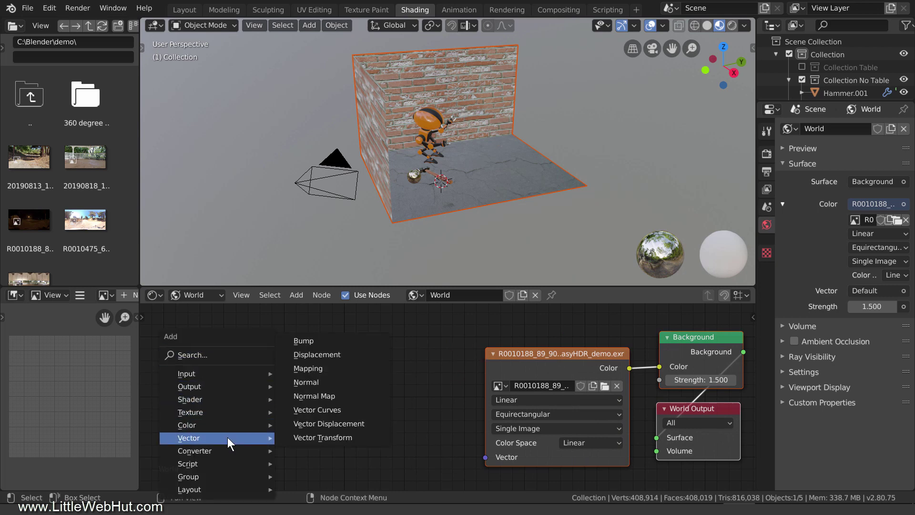
pyautogui.click(322, 368)
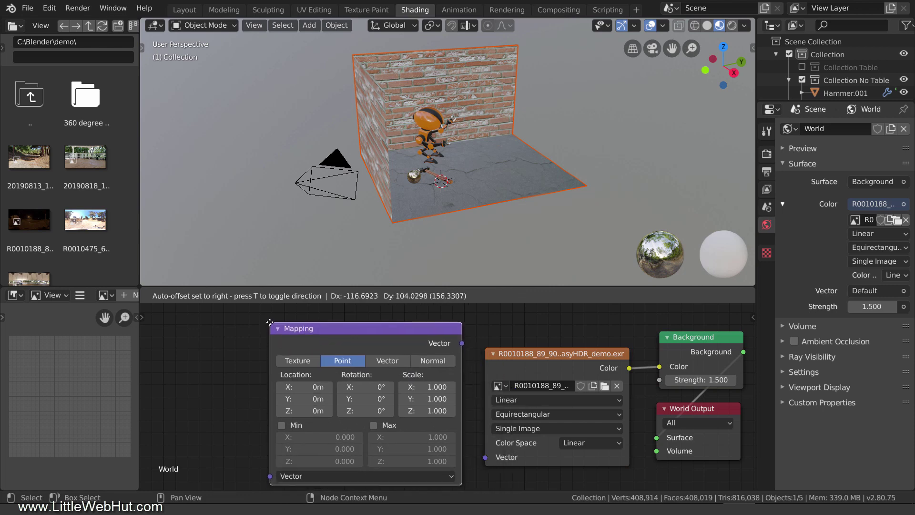
pyautogui.click(269, 318)
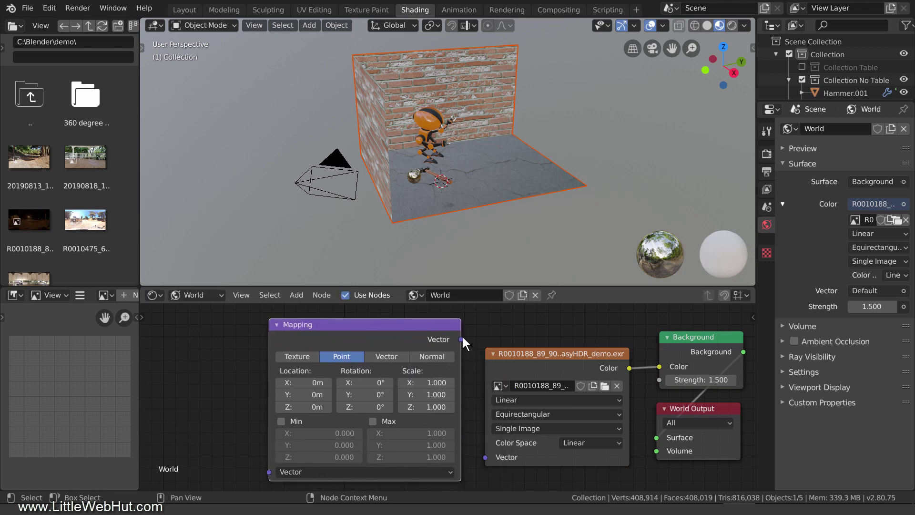
pyautogui.moveTo(461, 339); pyautogui.dragTo(486, 457)
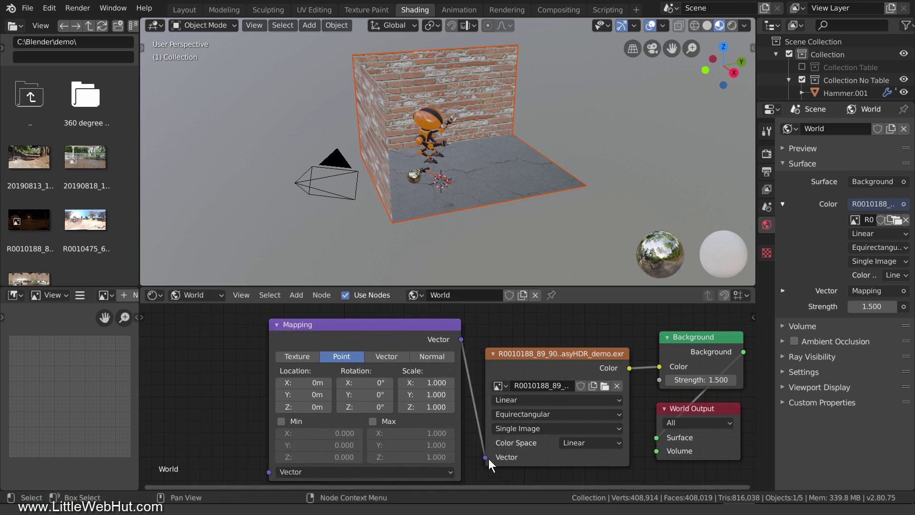
# Step: Add a Geometry node and link its Position output to Mapping's Vector input
pyautogui.hotkey('shift', 'a')
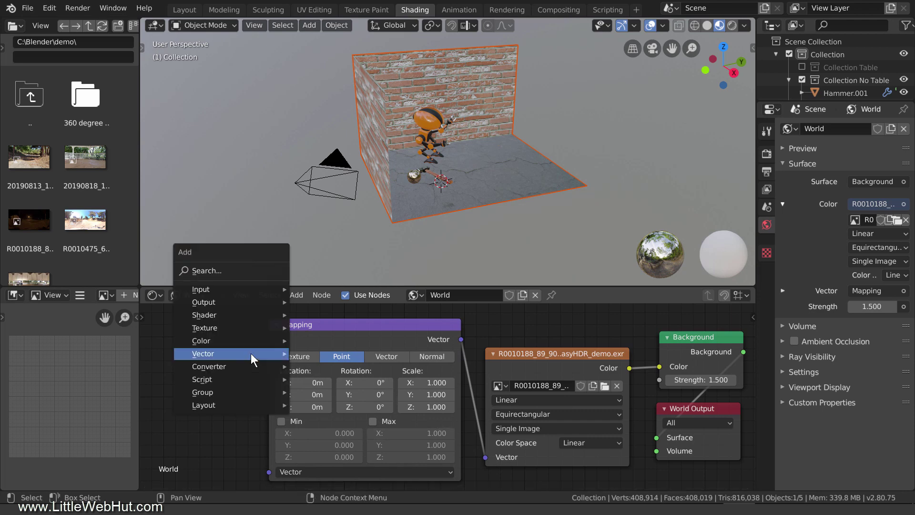
pyautogui.moveTo(250, 290)
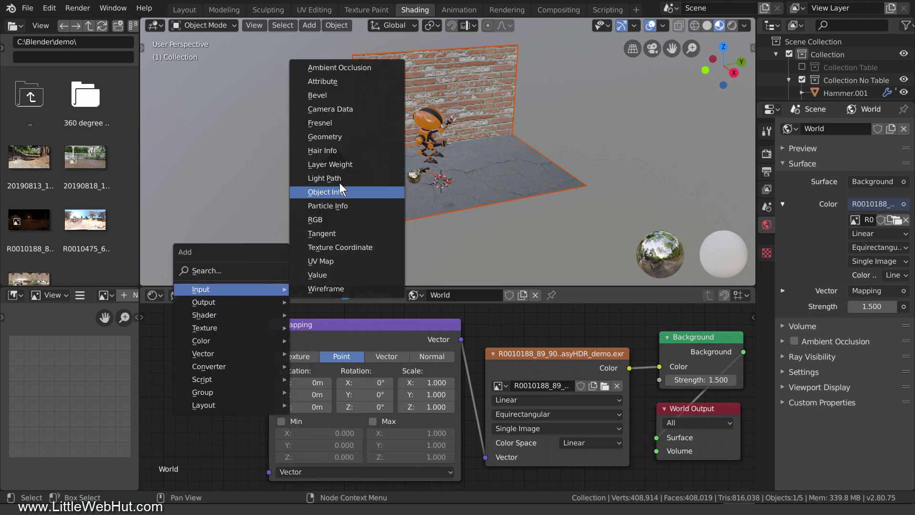
pyautogui.click(354, 136)
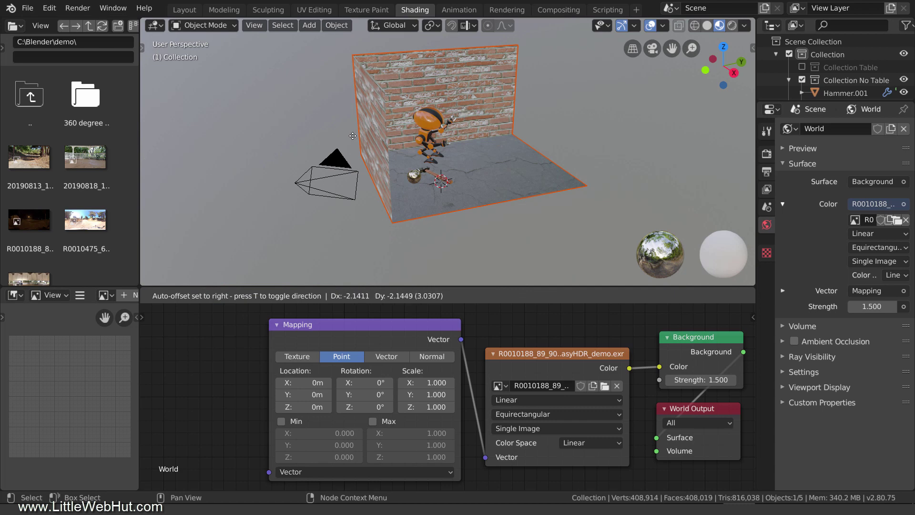
pyautogui.click(159, 319)
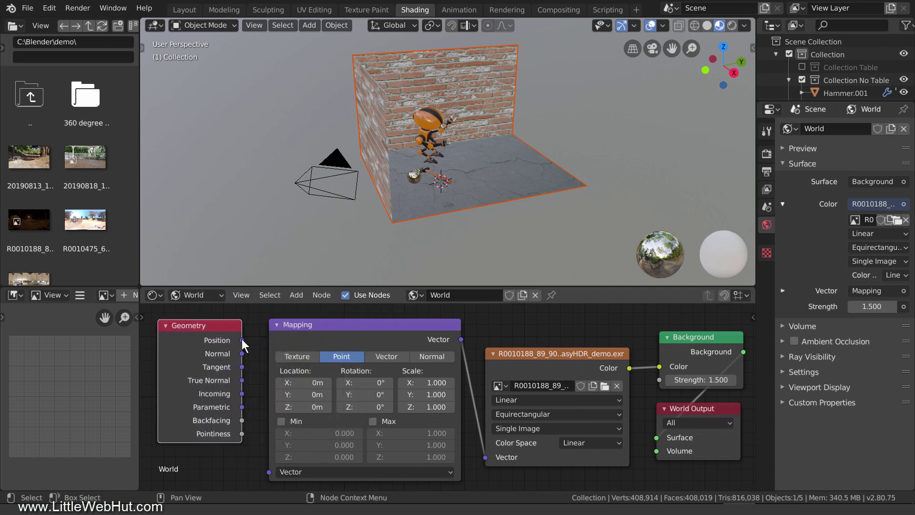
pyautogui.moveTo(242, 340); pyautogui.dragTo(269, 472)
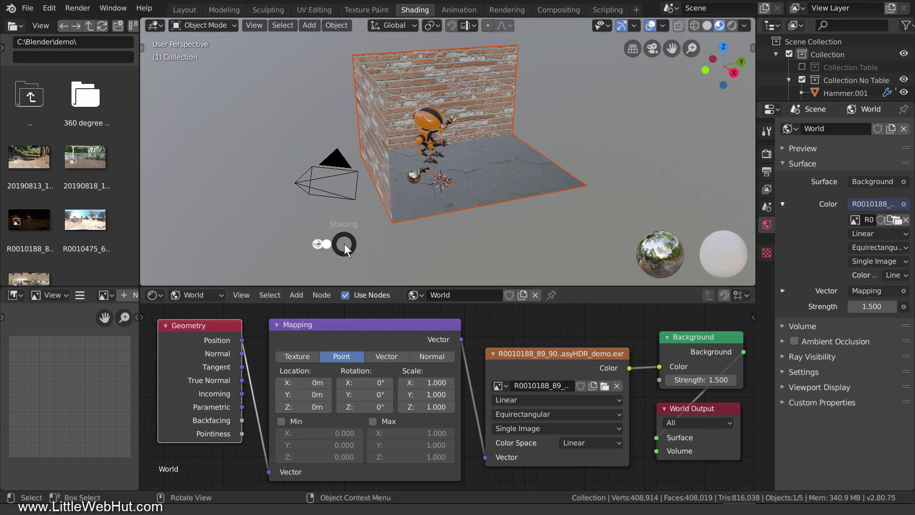
# Step: Switch the viewport to Rendered shading and orbit to look into the brick room
pyautogui.press('z')
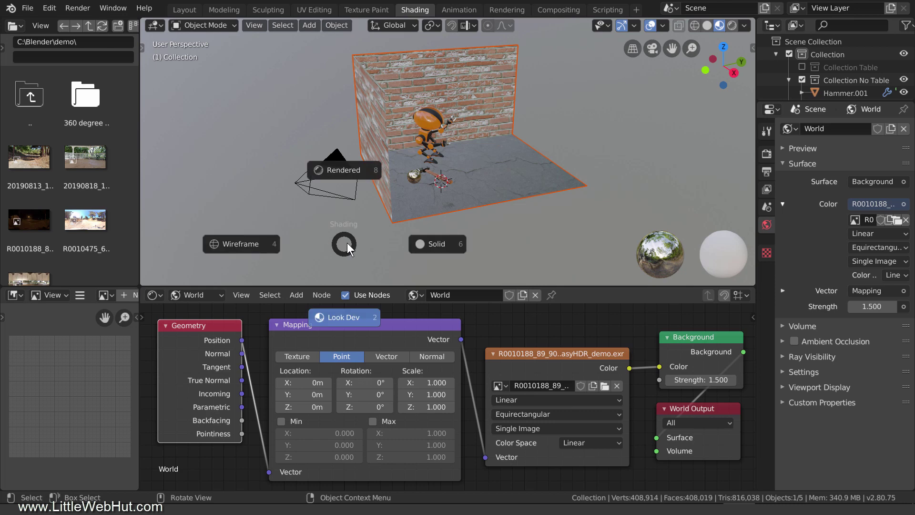
pyautogui.click(366, 177)
pyautogui.scroll(6, 427, 192)
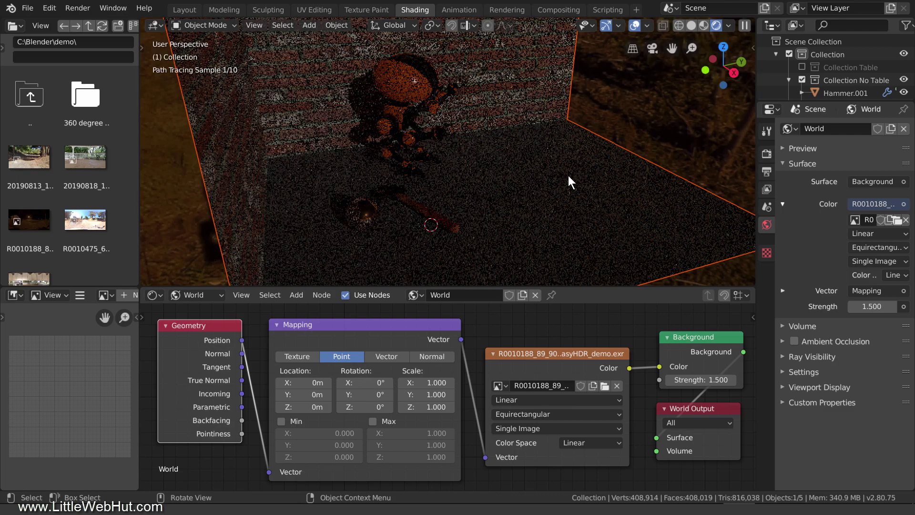
pyautogui.moveTo(568, 175)
pyautogui.mouseDown(button='middle')
pyautogui.moveTo(511, 181)
pyautogui.moveTo(490, 159)
pyautogui.mouseUp(button='middle')
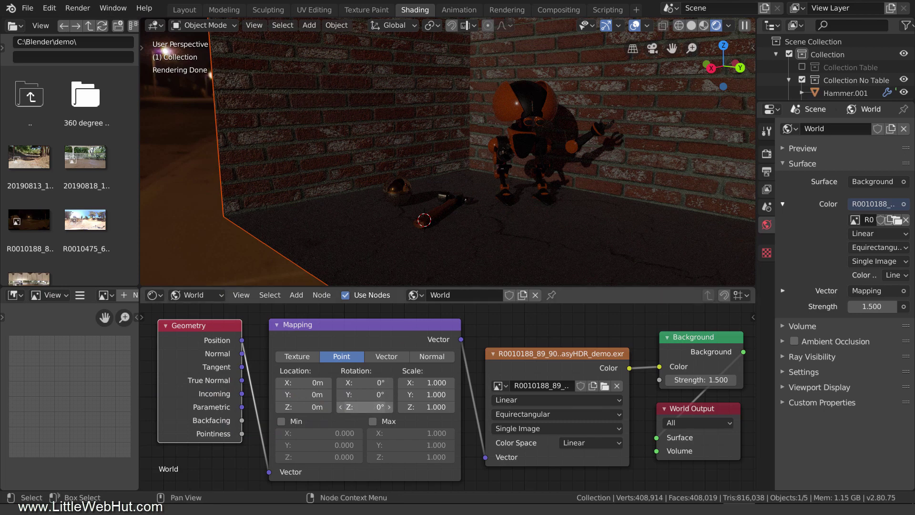
# Step: Try a -70° Mapping Z rotation on the world, then reset it to 0°
pyautogui.click(365, 407)
pyautogui.write('-70')
pyautogui.press('Return')
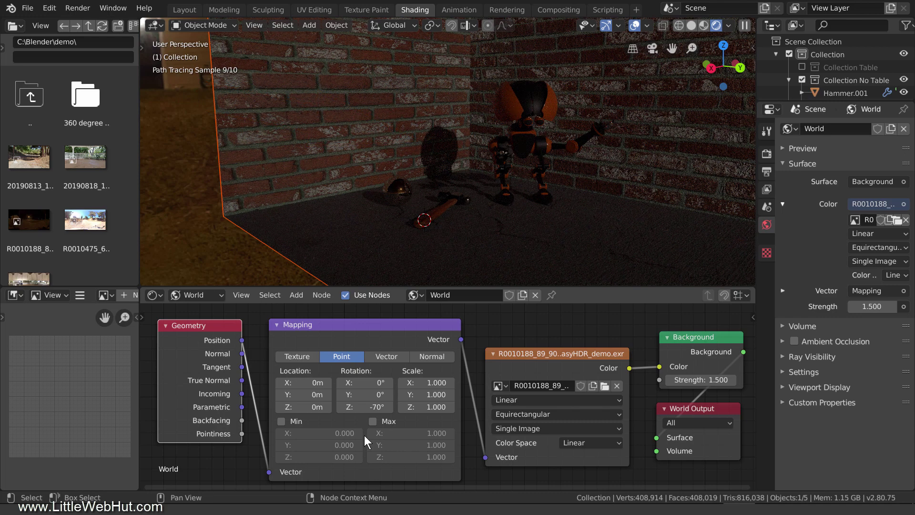
pyautogui.click(365, 407)
pyautogui.write('0')
pyautogui.press('Return')
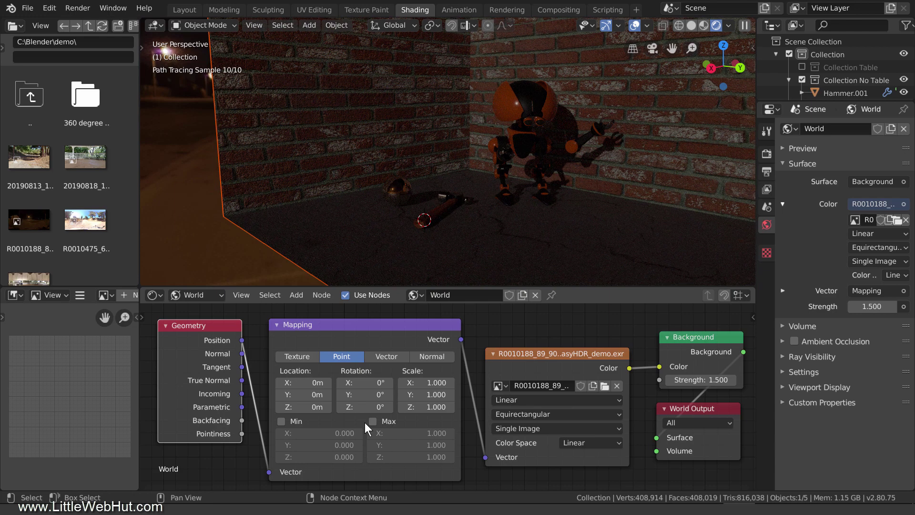
pyautogui.click(182, 12)
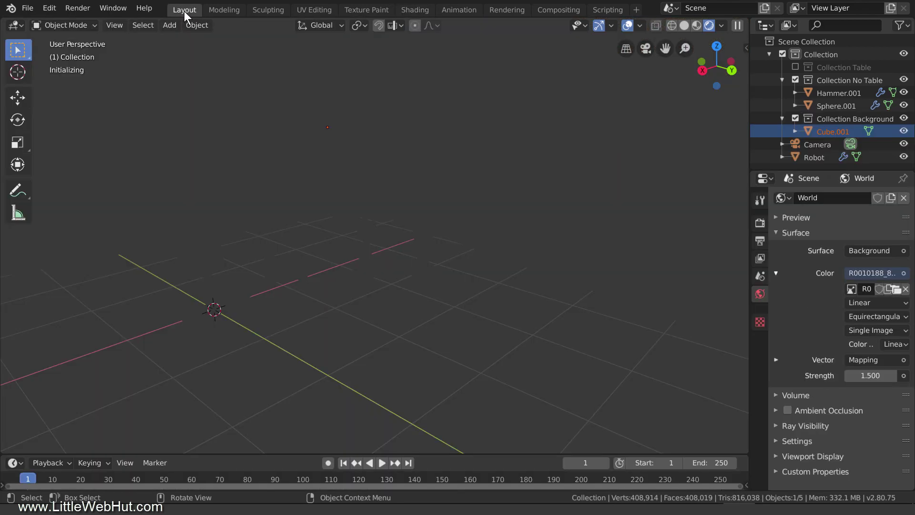
# Step: Untick Collection Background and orbit slightly around the robot, hammer and sphere
pyautogui.click(795, 118)
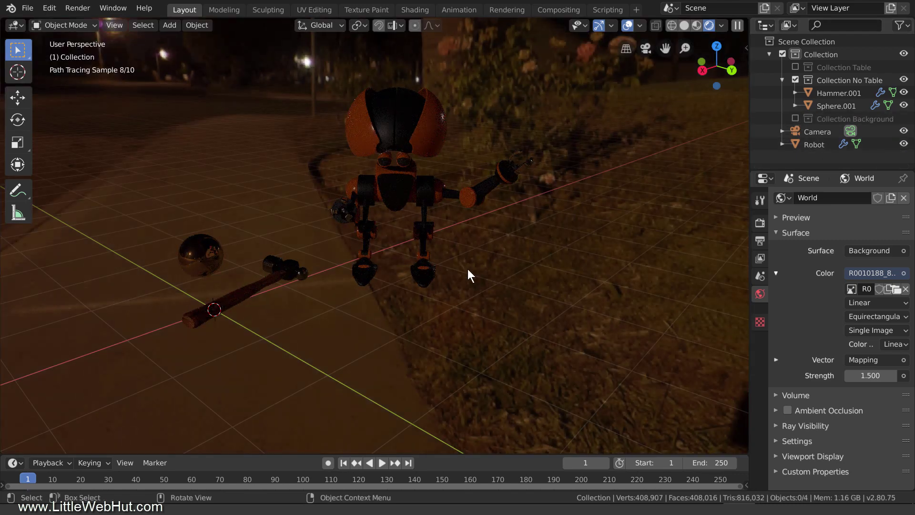
pyautogui.moveTo(467, 269); pyautogui.dragTo(451, 267, button='middle')
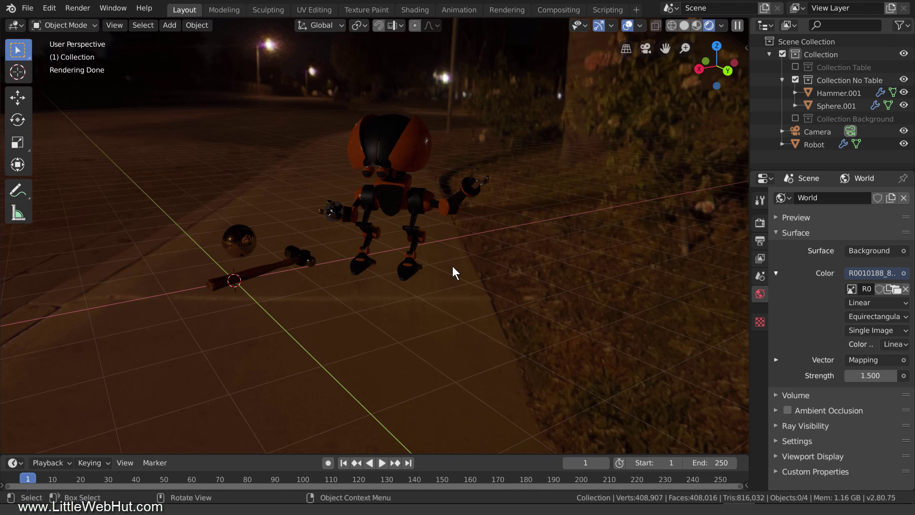
# Step: Add a plane under the robot, hammer and sphere, scale it up about sevenfold and shift it along X
pyautogui.hotkey('shift', 'a')
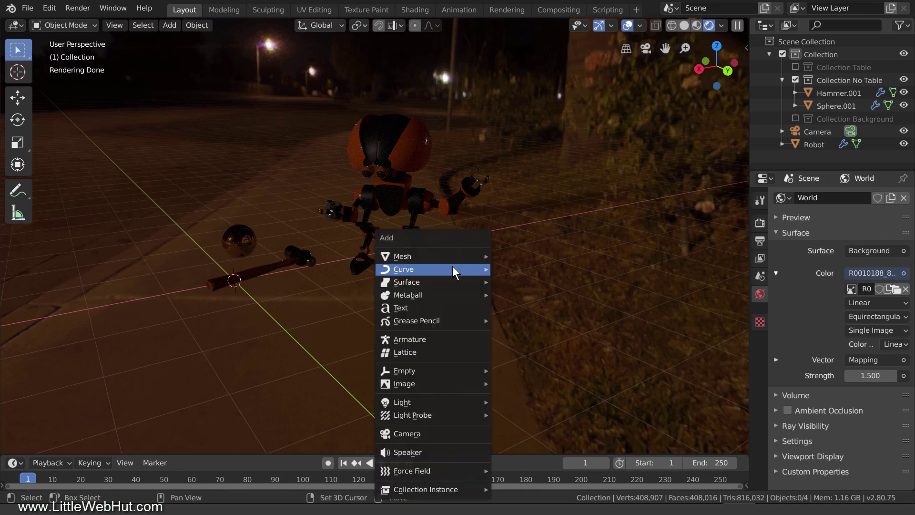
pyautogui.moveTo(461, 256)
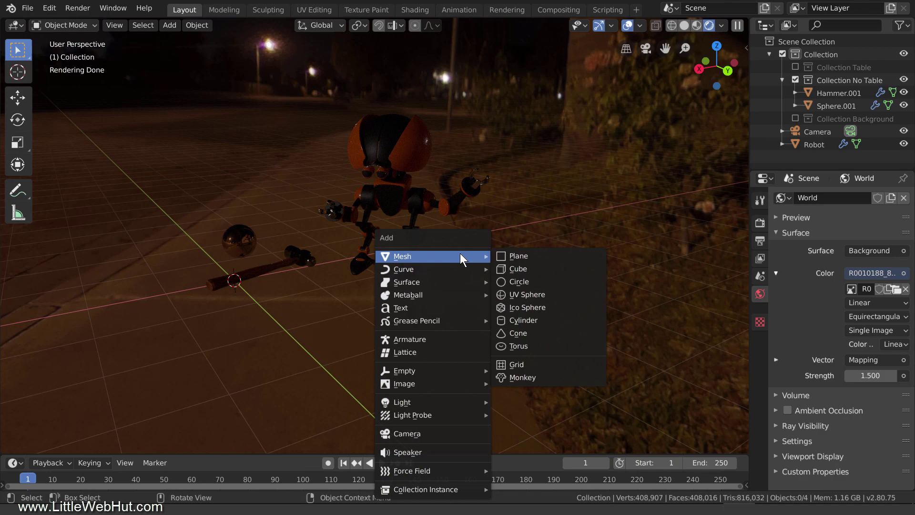
pyautogui.click(547, 256)
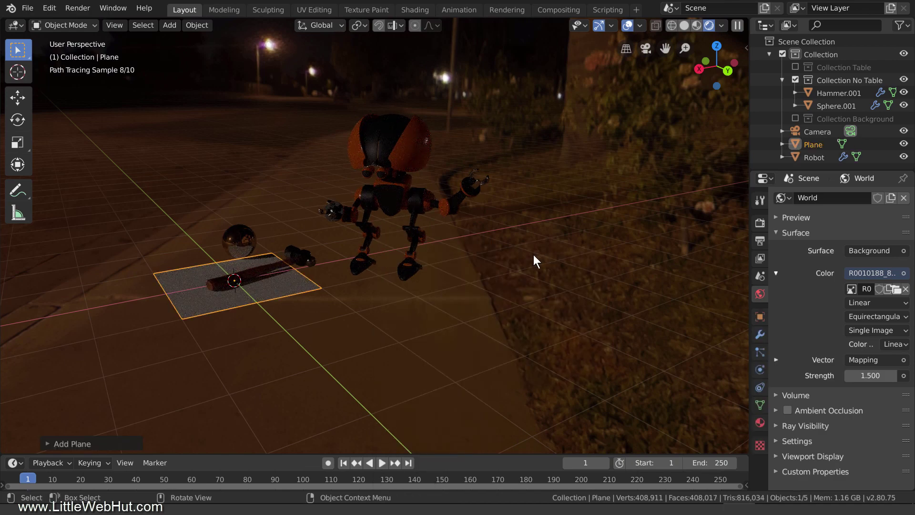
pyautogui.press('s')
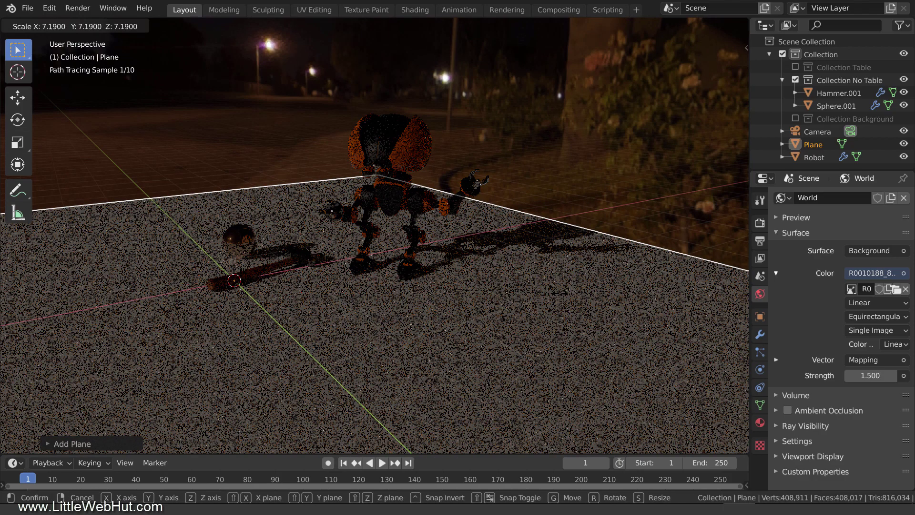
pyautogui.click(560, 299)
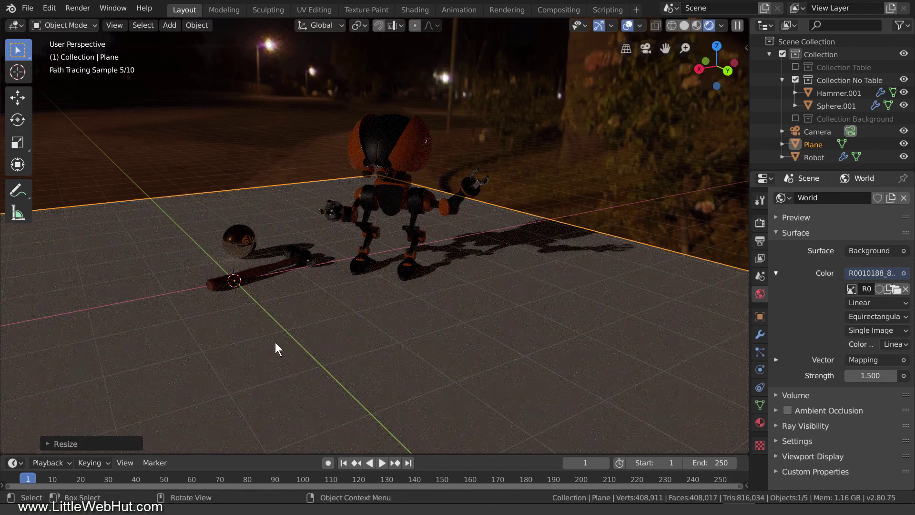
pyautogui.press('g')
pyautogui.press('x')
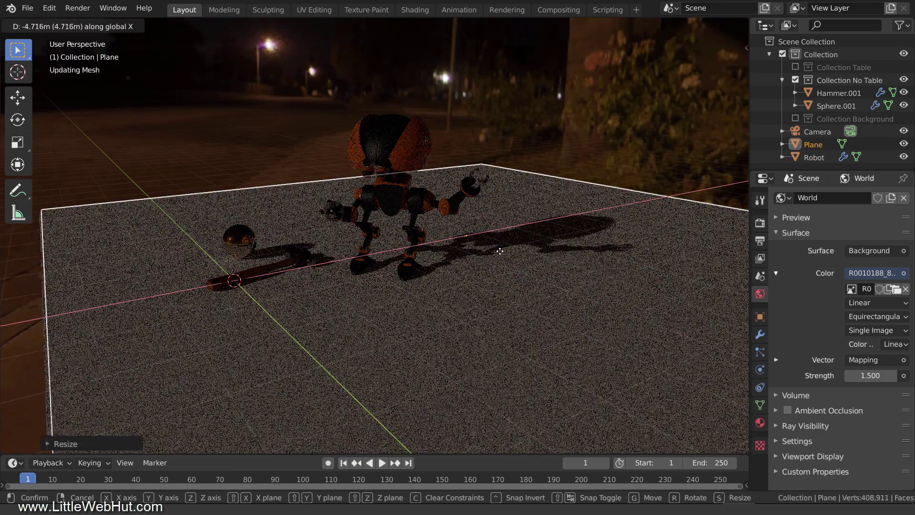
pyautogui.click(500, 251)
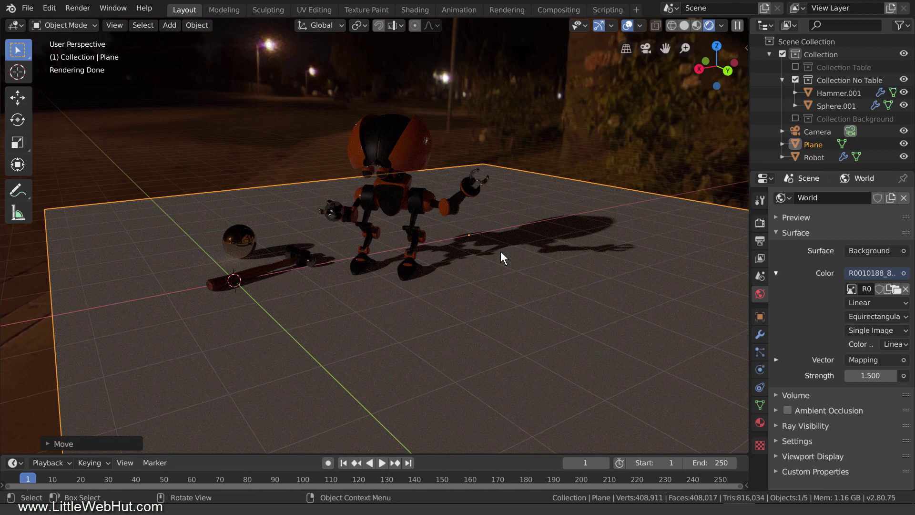
# Step: Enable Shadow Catcher in the Plane's Object Properties Visibility settings
pyautogui.click(760, 317)
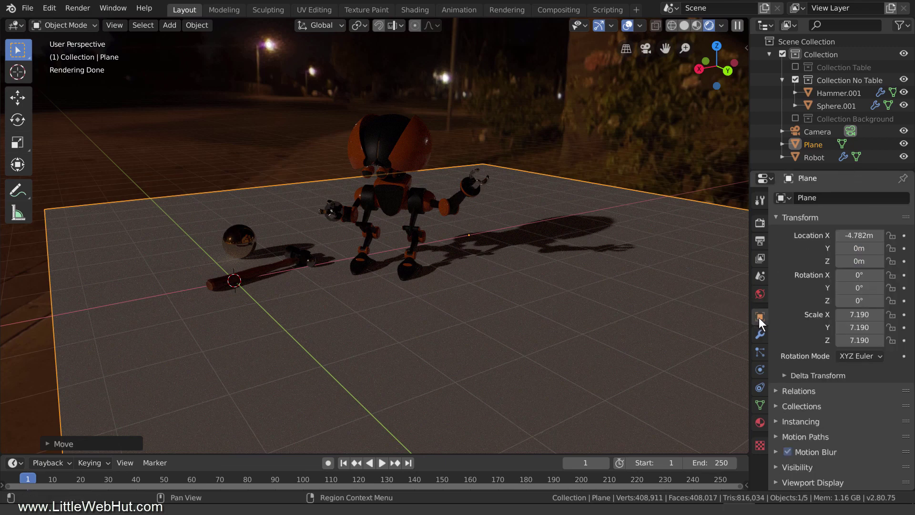
pyautogui.click(778, 467)
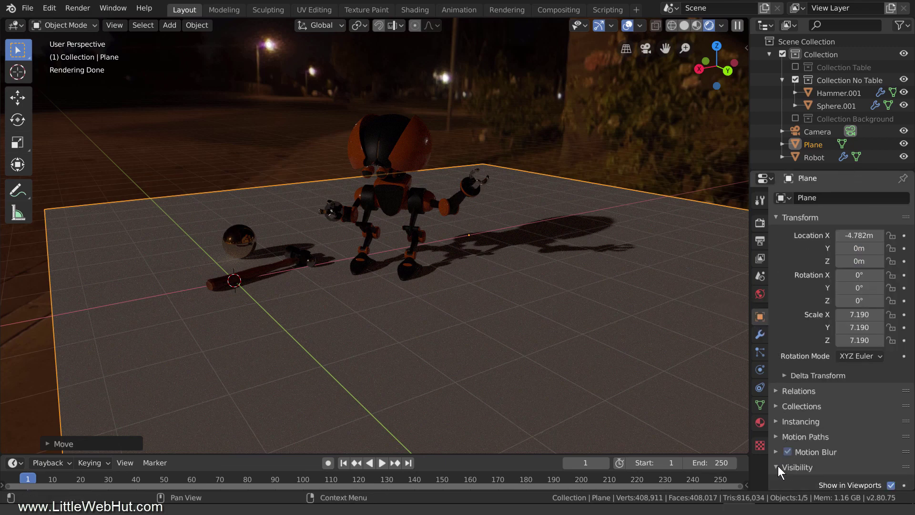
pyautogui.scroll(-6, 797, 446)
pyautogui.scroll(-2, 801, 439)
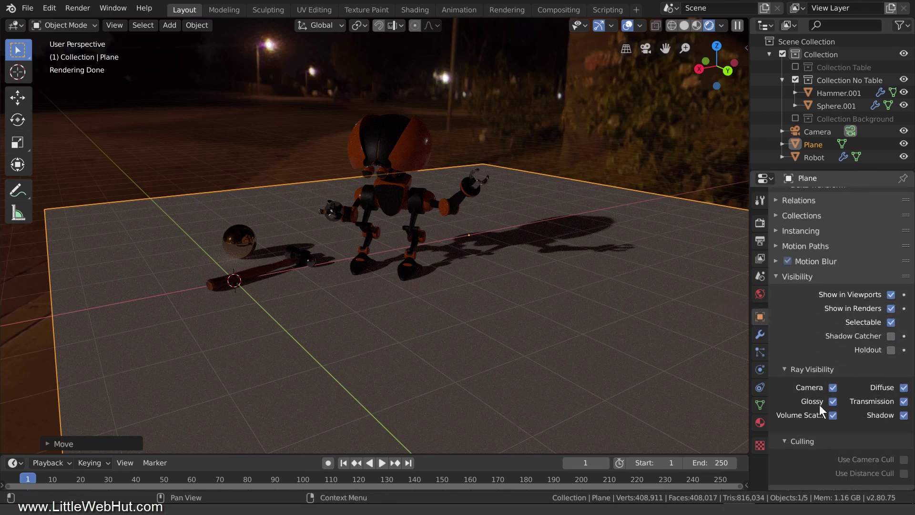
pyautogui.click(891, 337)
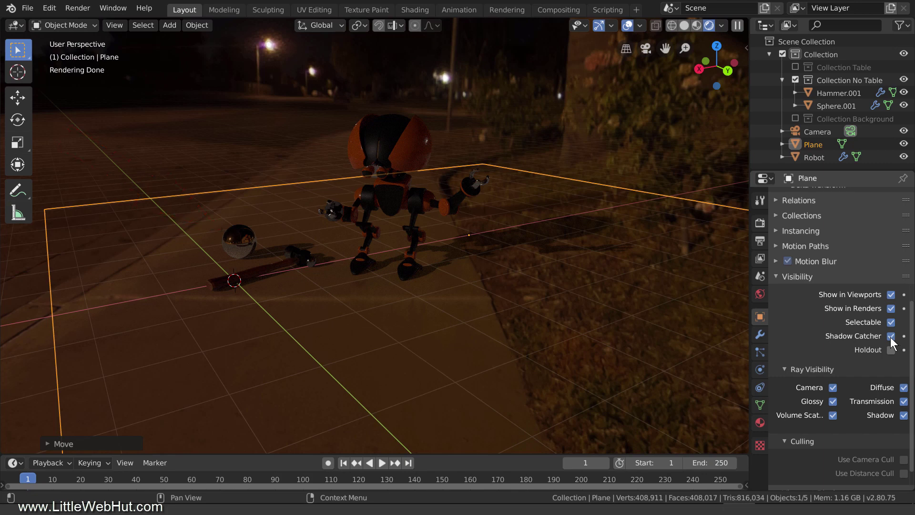
pyautogui.click(760, 422)
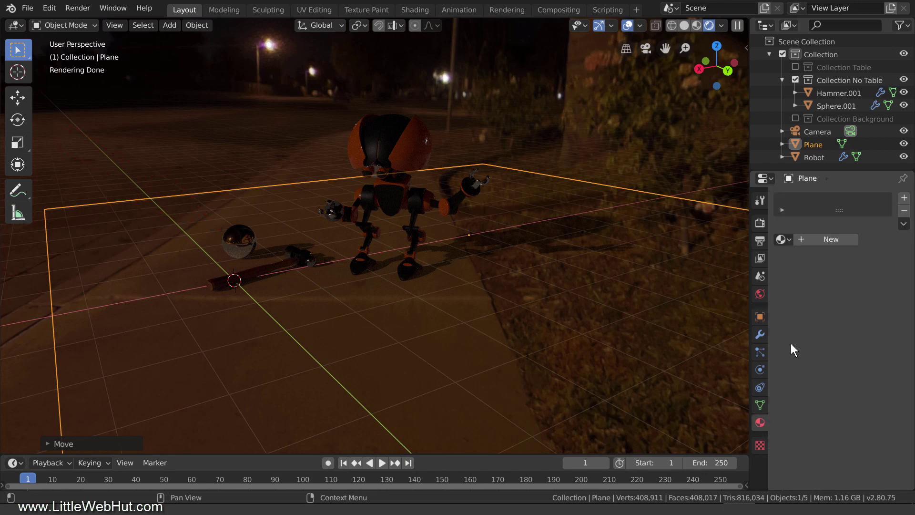
pyautogui.click(847, 242)
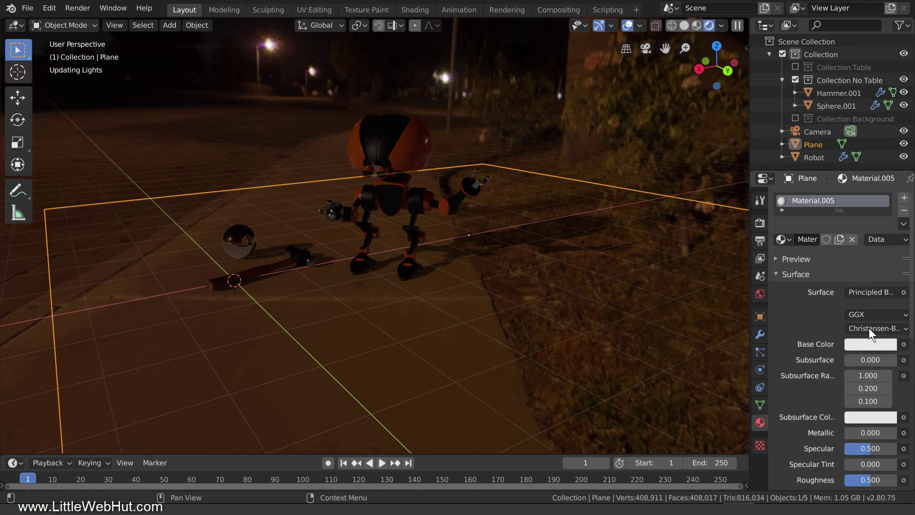
pyautogui.click(870, 344)
pyautogui.click(791, 205)
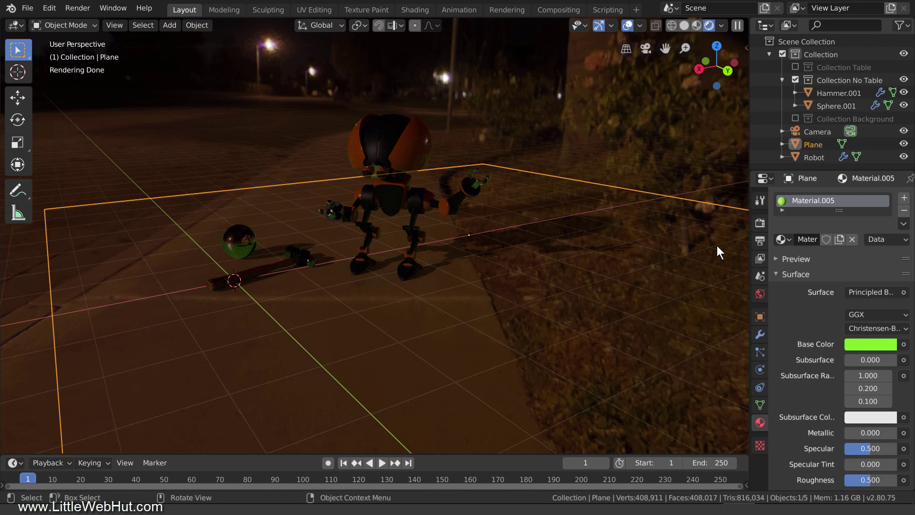
# Step: Uncheck Glossy and Diffuse under the Plane's Ray Visibility
pyautogui.click(761, 316)
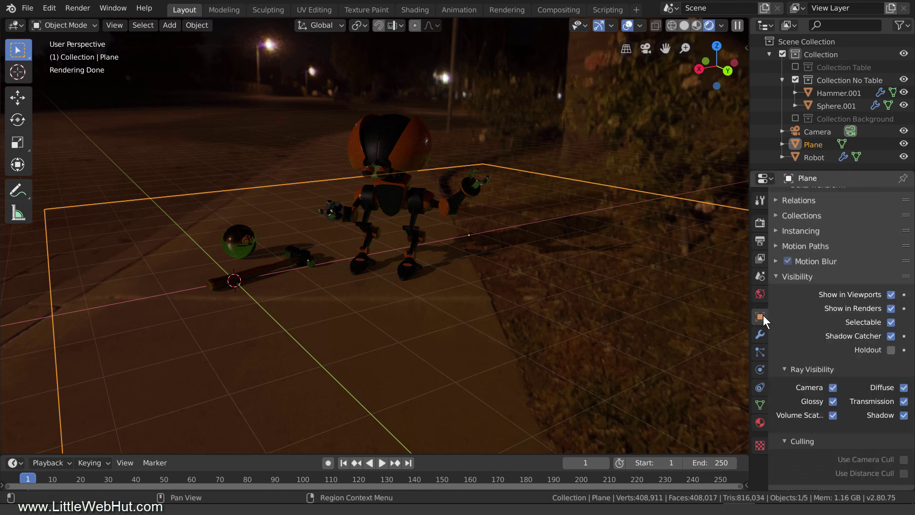
pyautogui.click(833, 401)
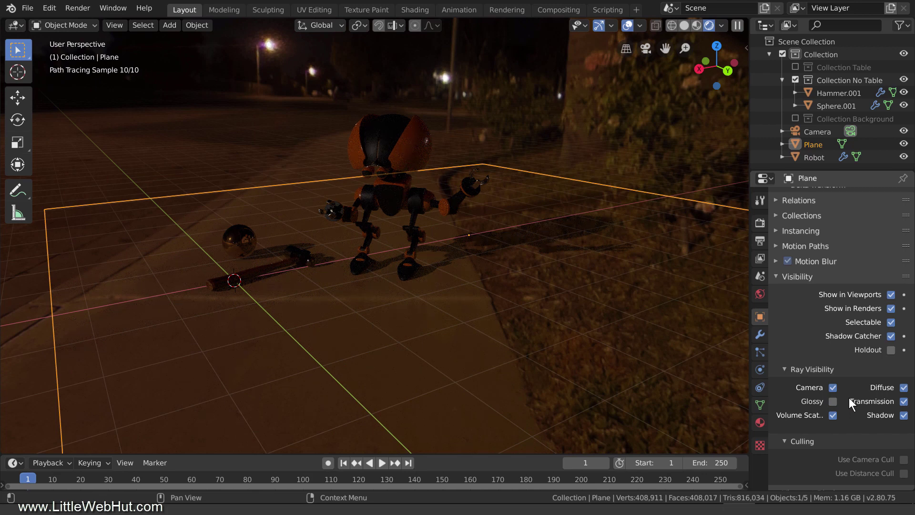
pyautogui.click(904, 387)
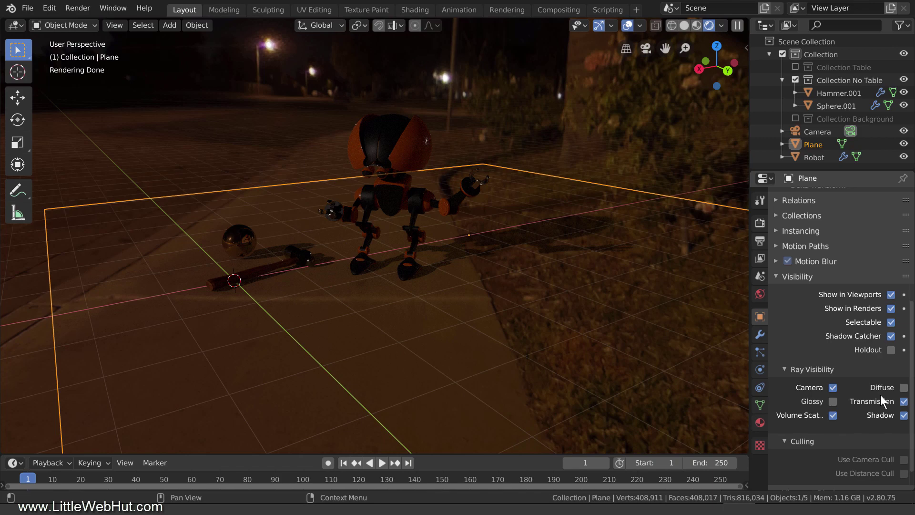
pyautogui.scroll(5, 326, 250)
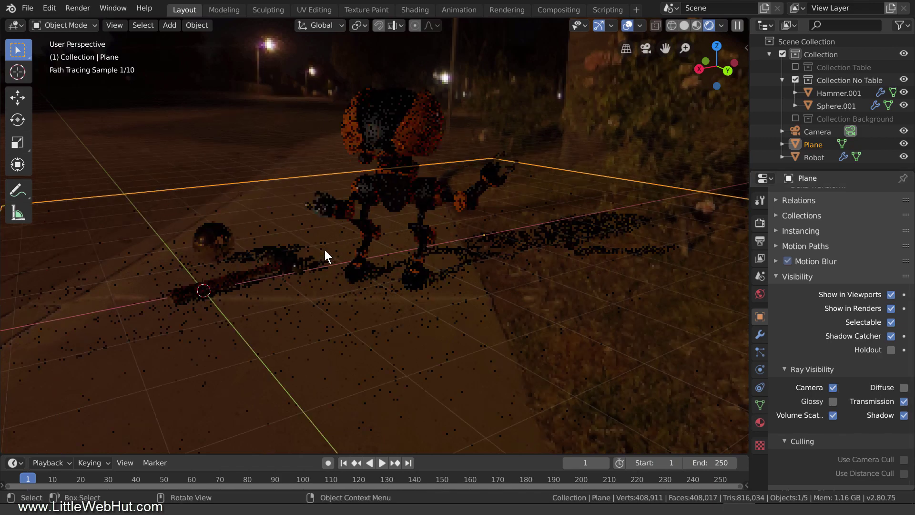
pyautogui.scroll(6, 324, 250)
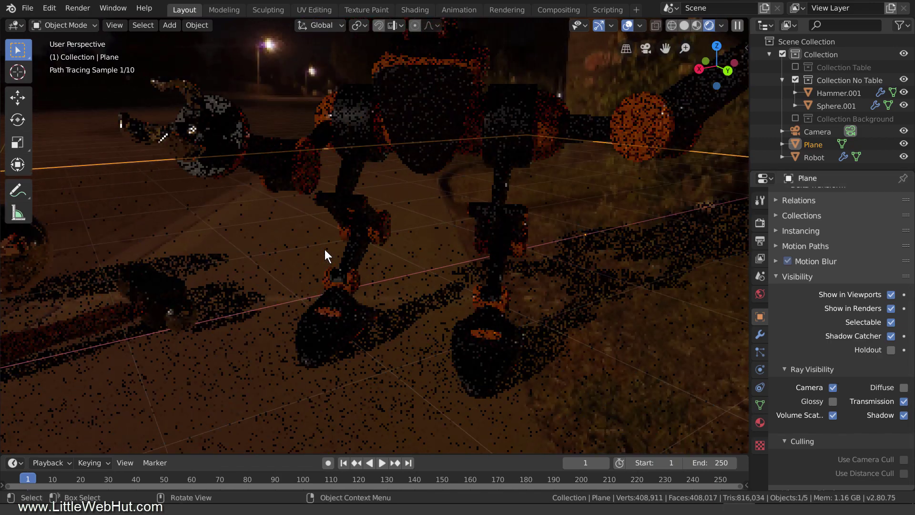
pyautogui.scroll(-10, 476, 265)
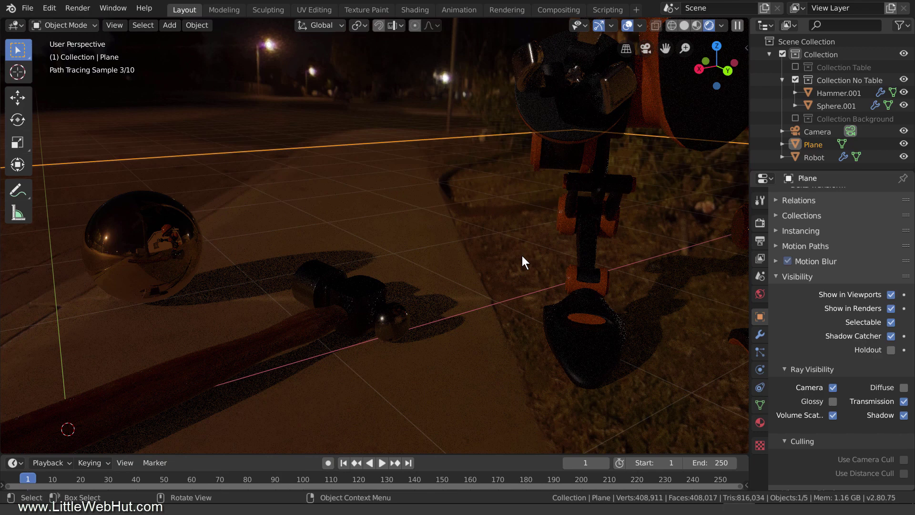
pyautogui.click(833, 402)
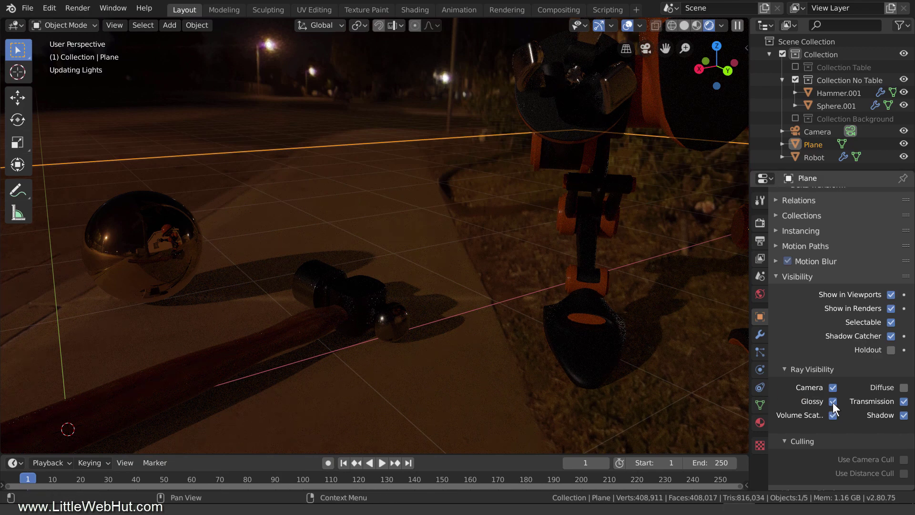
pyautogui.click(903, 387)
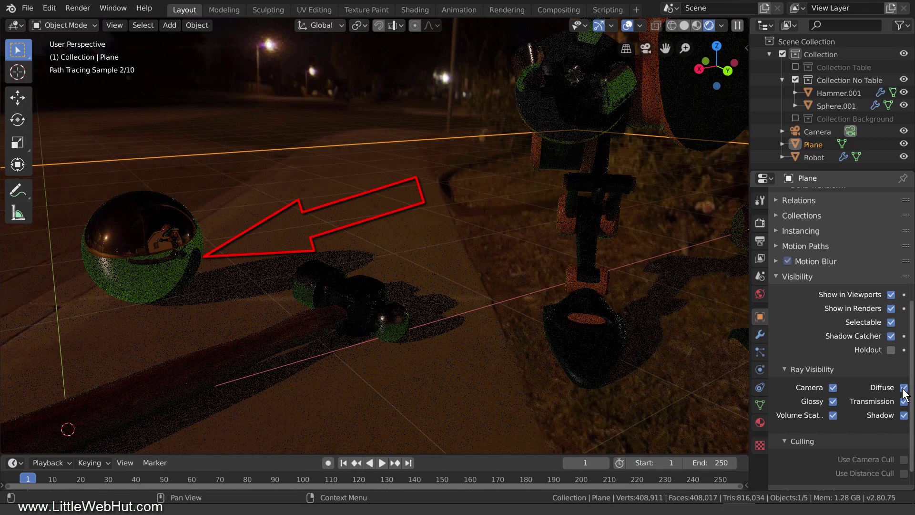
pyautogui.click(832, 401)
pyautogui.click(904, 388)
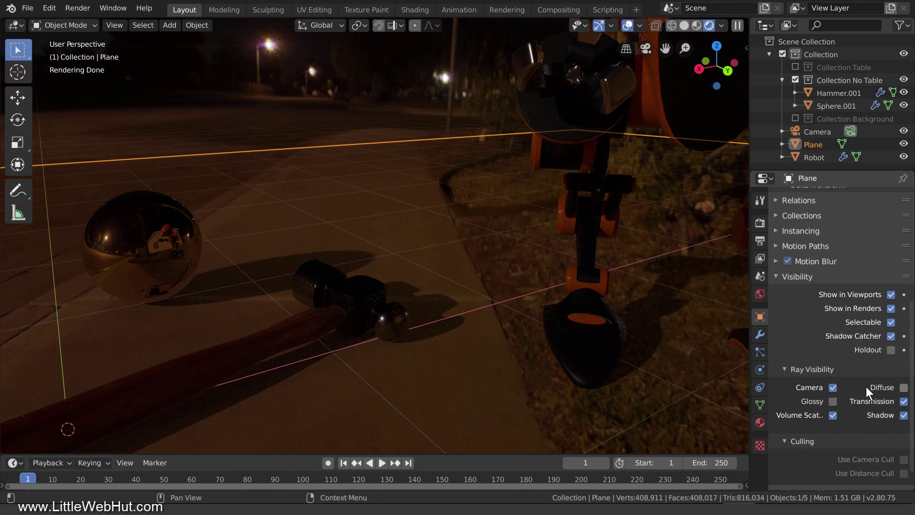
# Step: Re-check the Plane's Glossy and Diffuse rays, and give its material pale beige colour and roughness 1
pyautogui.click(832, 401)
pyautogui.click(904, 387)
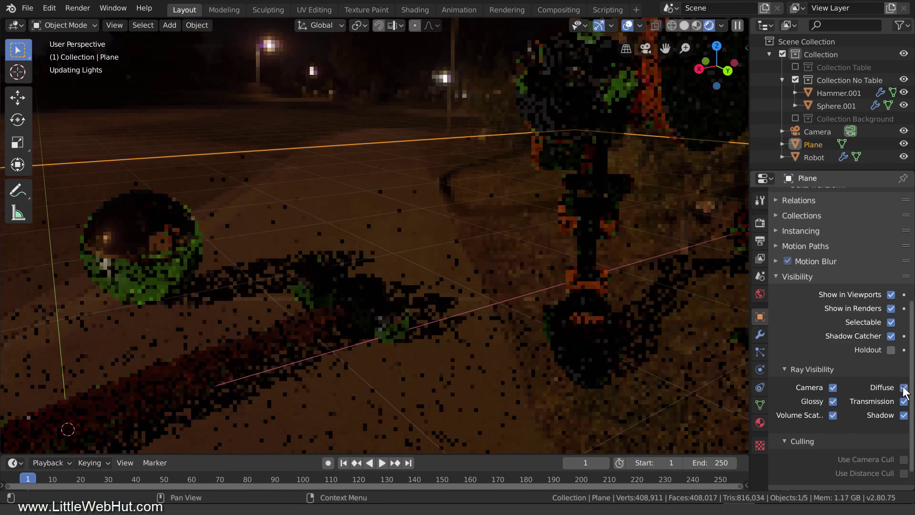
pyautogui.click(759, 423)
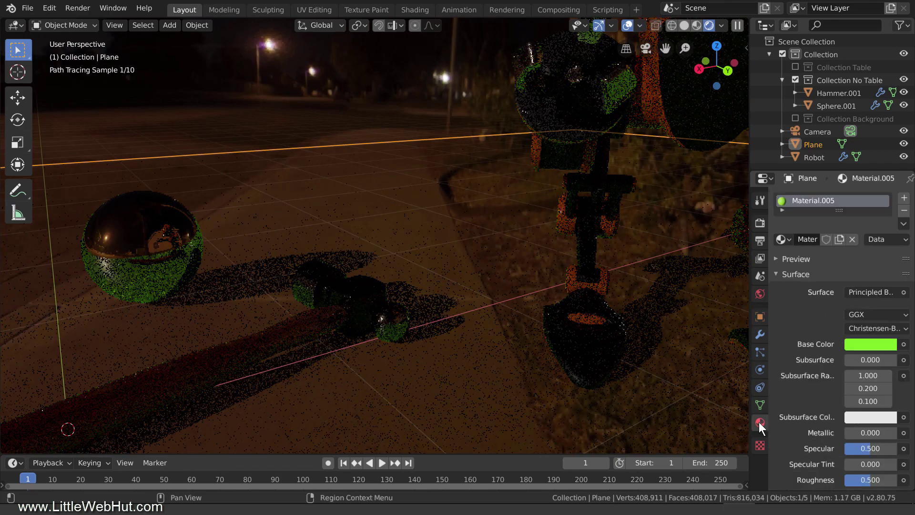
pyautogui.click(875, 346)
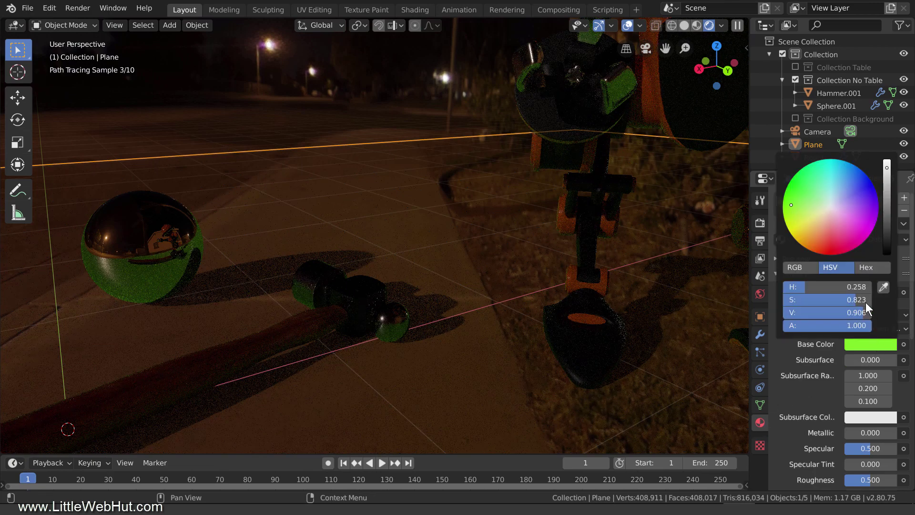
pyautogui.click(817, 219)
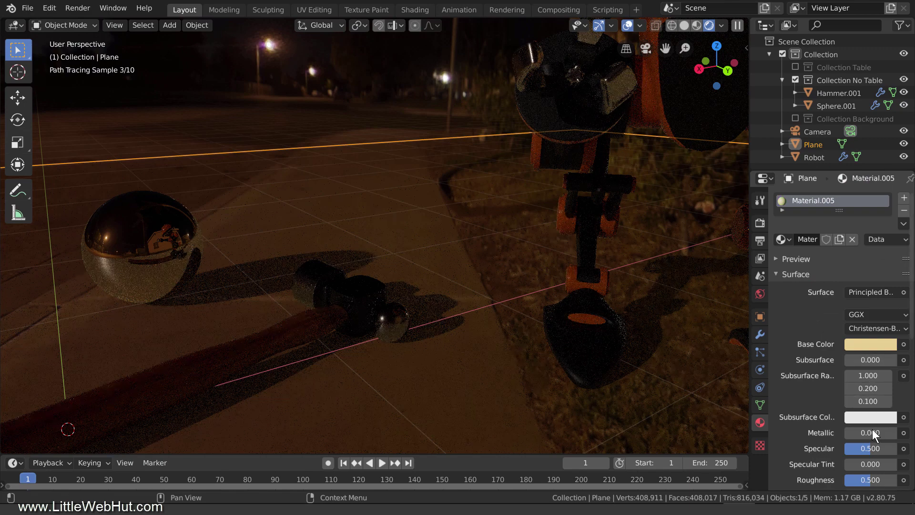
pyautogui.click(869, 479)
pyautogui.write('1')
pyautogui.press('Return')
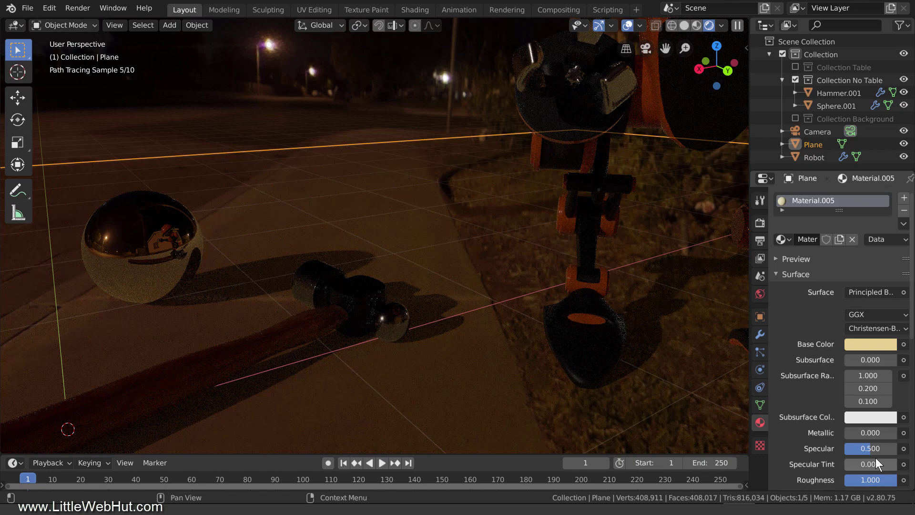
# Step: Move Sphere.001 further to the left
pyautogui.moveTo(386, 344); pyautogui.dragTo(276, 259, button='middle')
pyautogui.click(214, 221)
pyautogui.press('g')
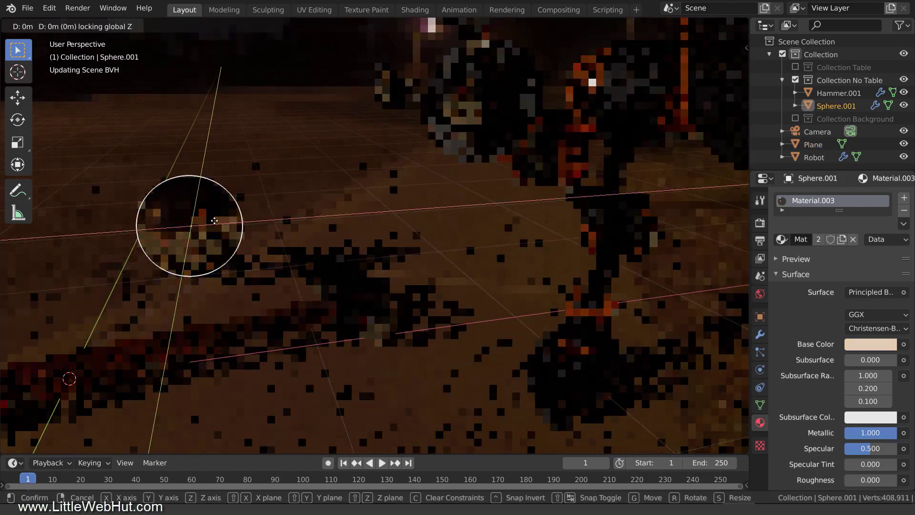
pyautogui.click(151, 207)
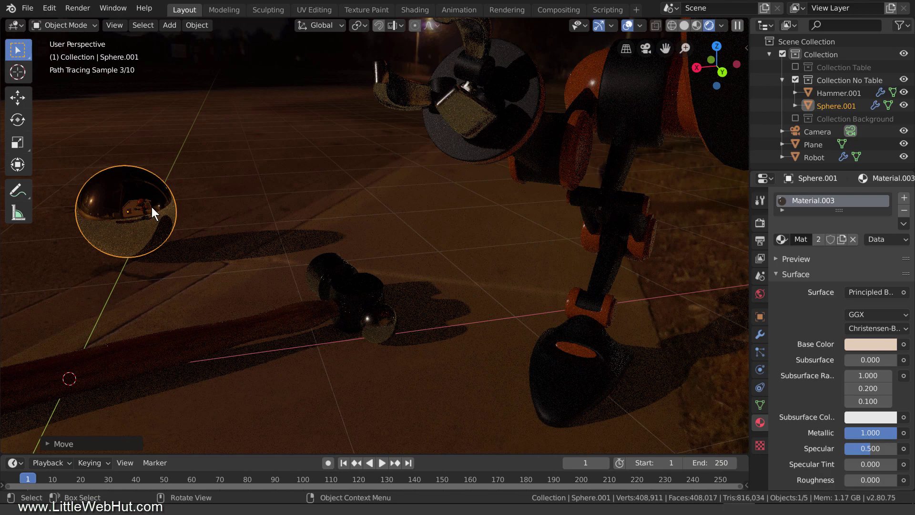
# Step: Exclude Collection No Table and include Collection Table in the Outliner
pyautogui.scroll(-4, 214, 187)
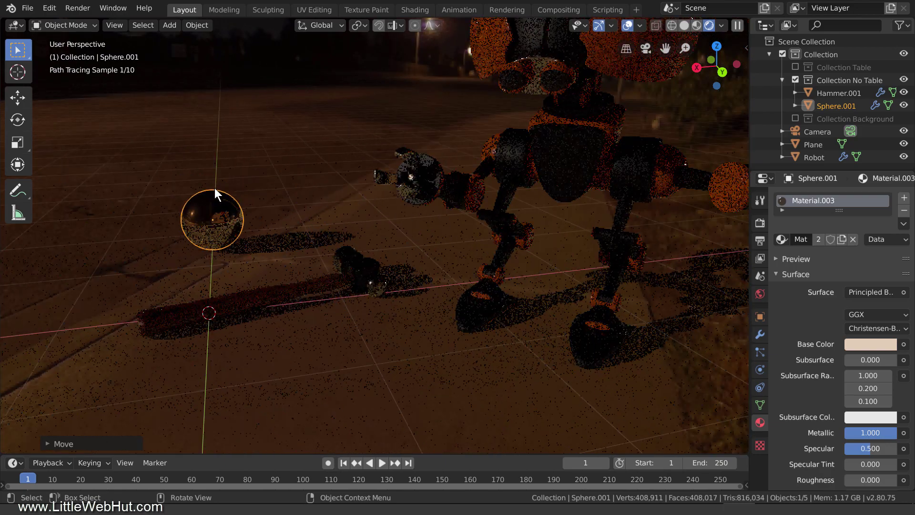
pyautogui.scroll(-5, 215, 188)
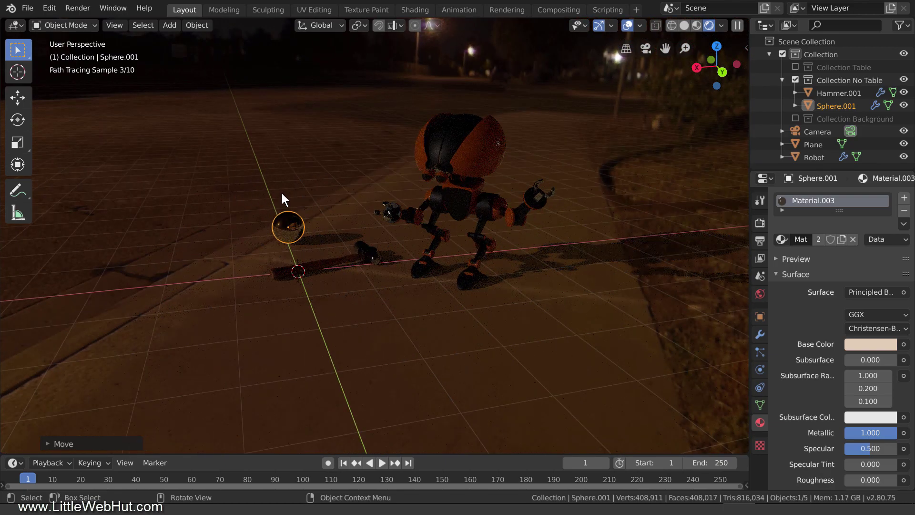
pyautogui.click(794, 79)
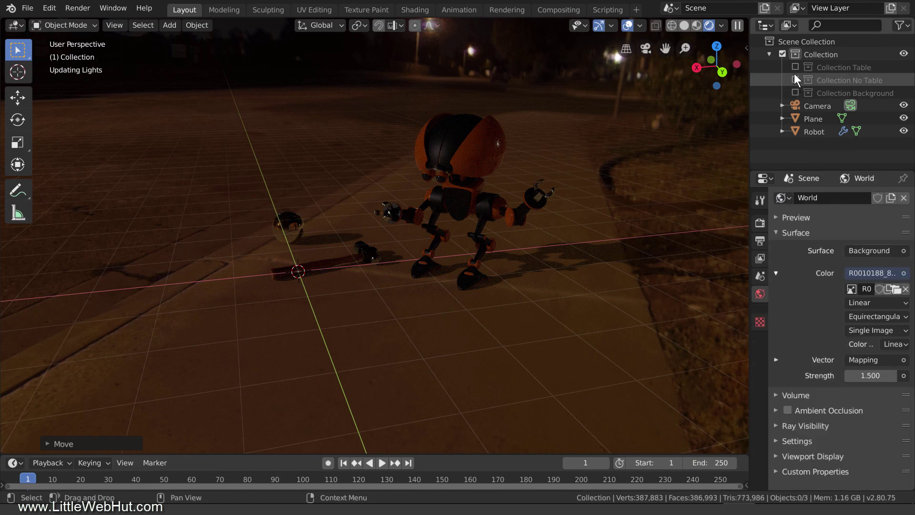
pyautogui.click(795, 67)
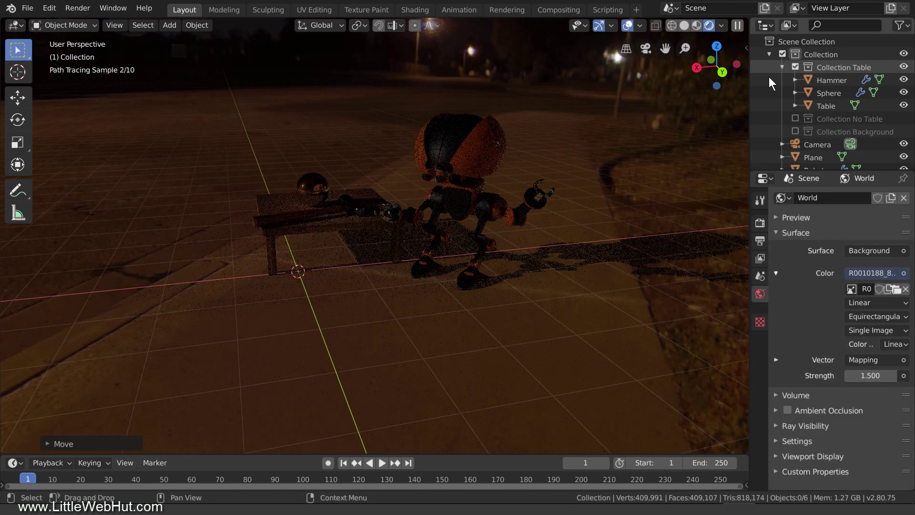
pyautogui.moveTo(492, 253); pyautogui.dragTo(507, 251, button='middle')
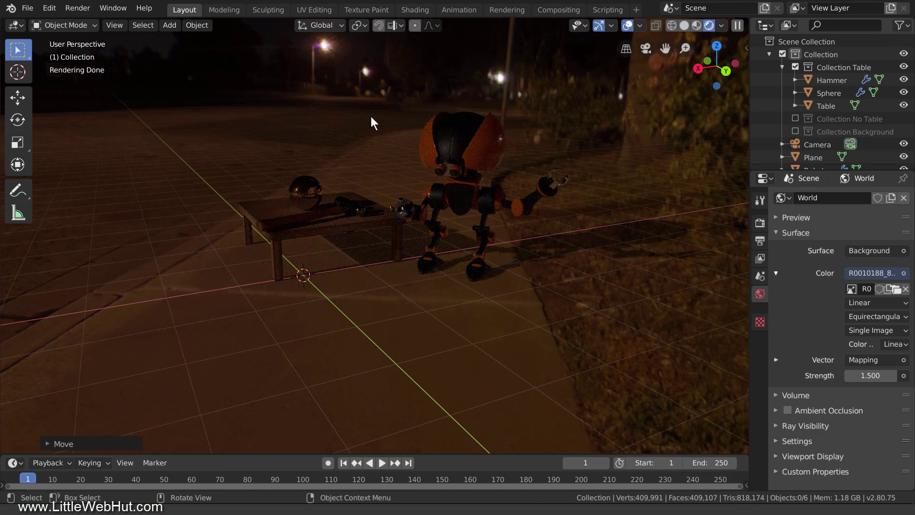
# Step: Change the ground Plane's base colour to bright green
pyautogui.click(355, 292)
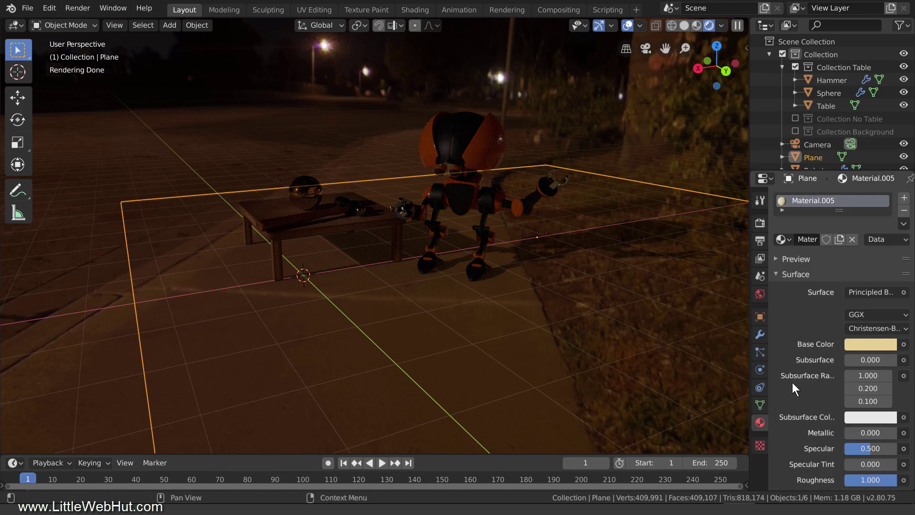
pyautogui.click(857, 345)
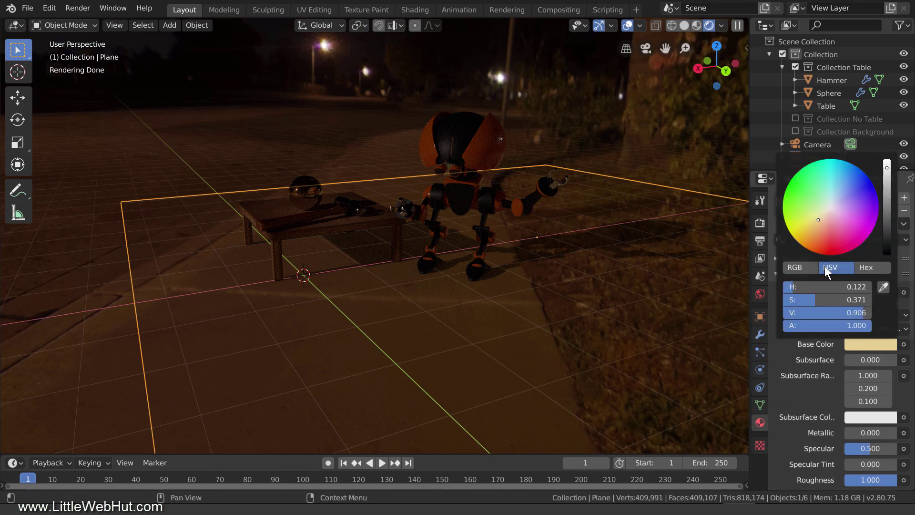
pyautogui.click(790, 208)
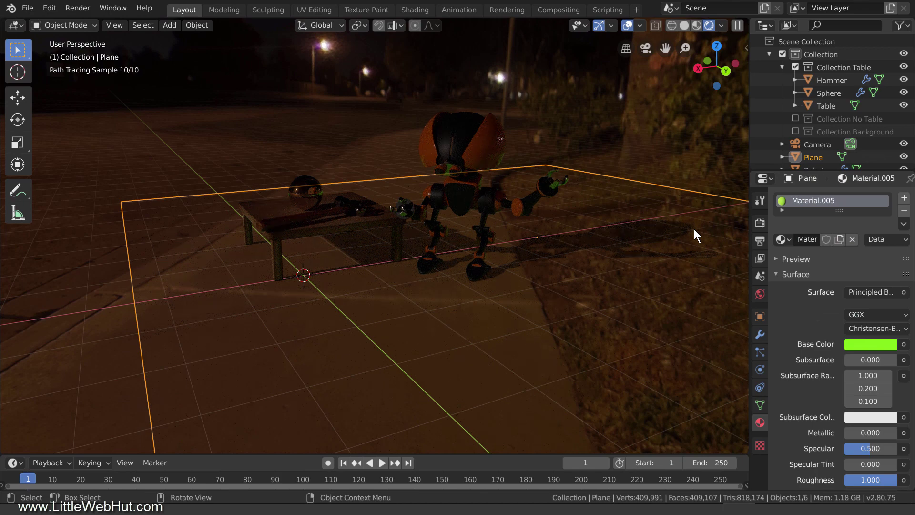
# Step: Turn off the Plane's Glossy and Diffuse ray visibility, then deselect it
pyautogui.click(760, 322)
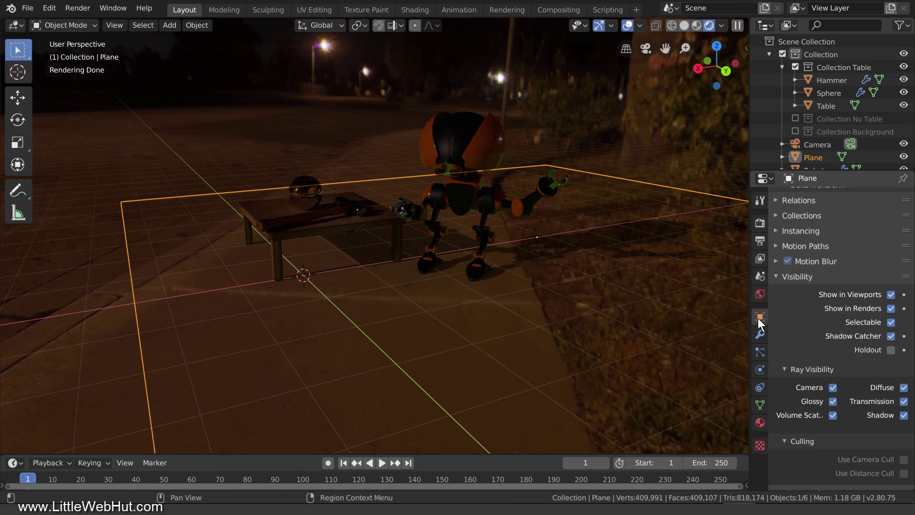
pyautogui.click(833, 402)
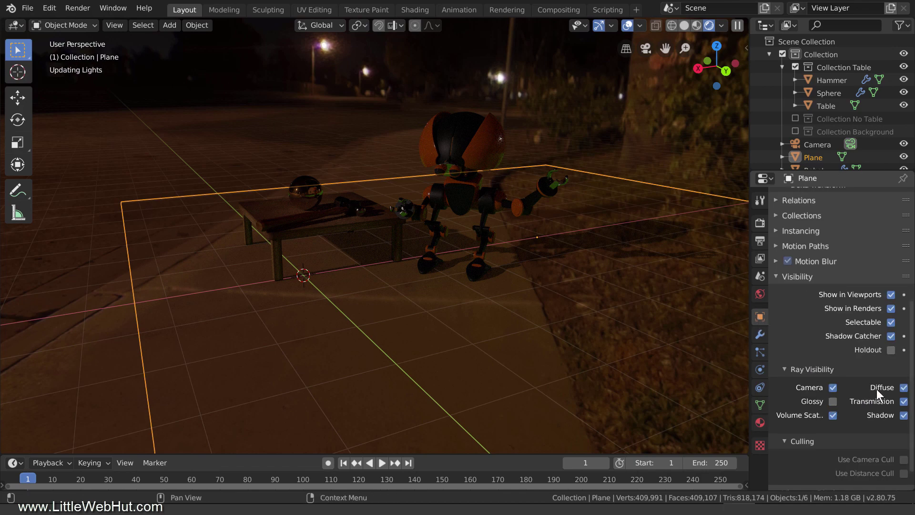
pyautogui.click(904, 388)
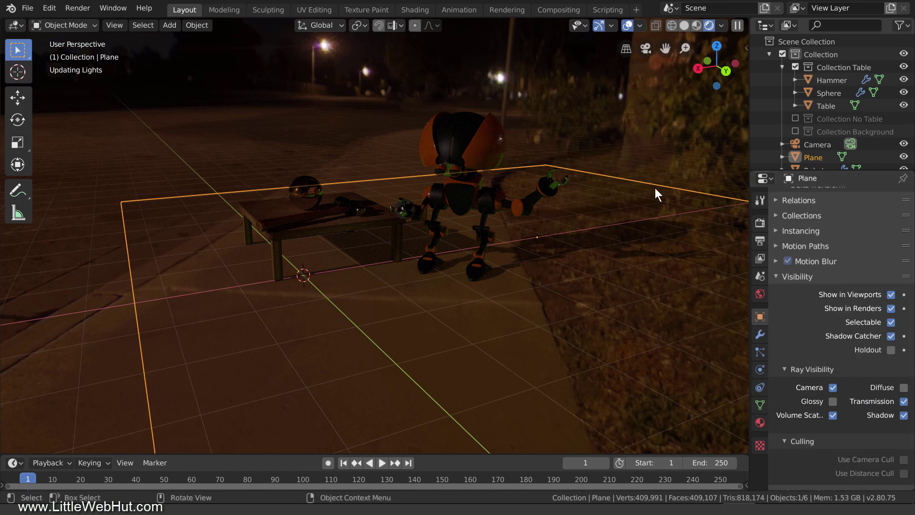
pyautogui.click(545, 115)
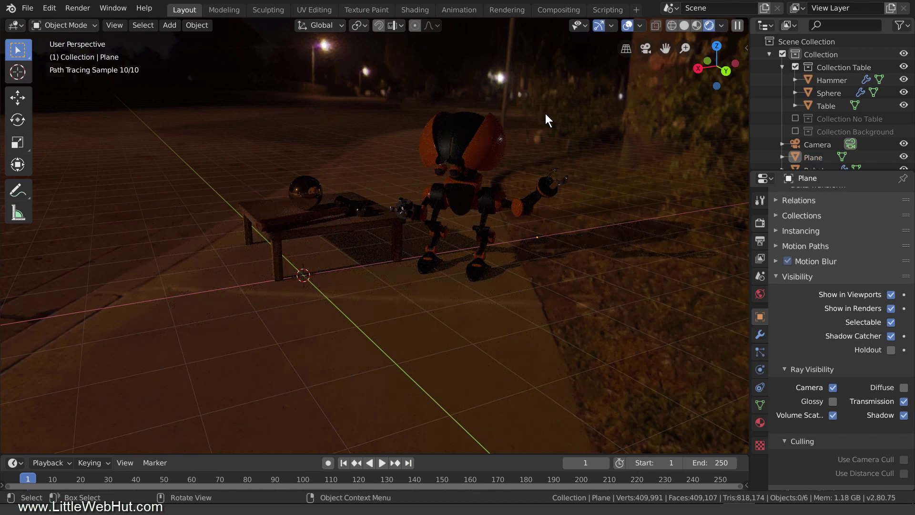
# Step: Enter camera view, enable Lock Camera to View, and orbit to a new angle on robot and table
pyautogui.press('KP_0')
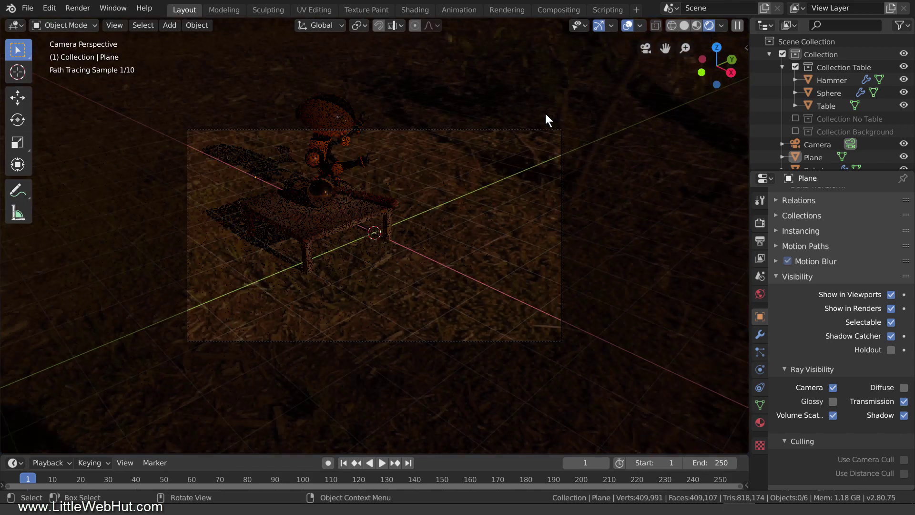
pyautogui.press('Home')
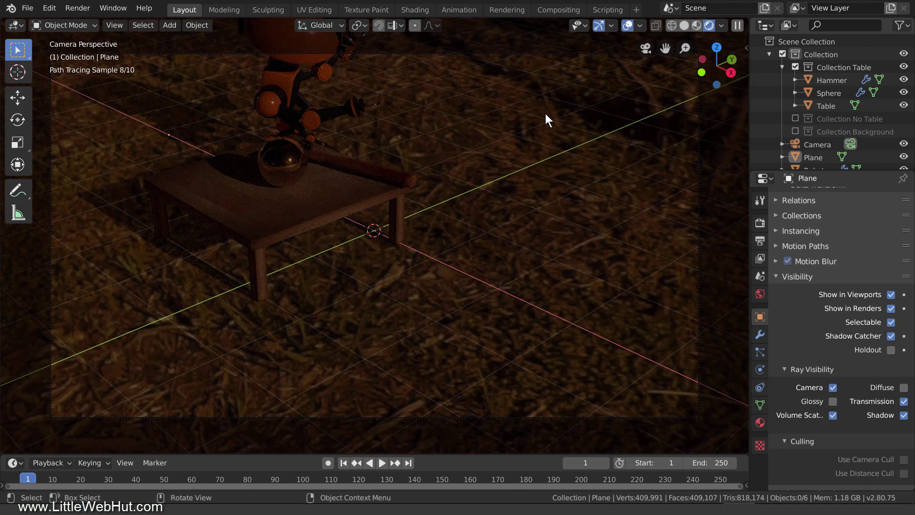
pyautogui.press('n')
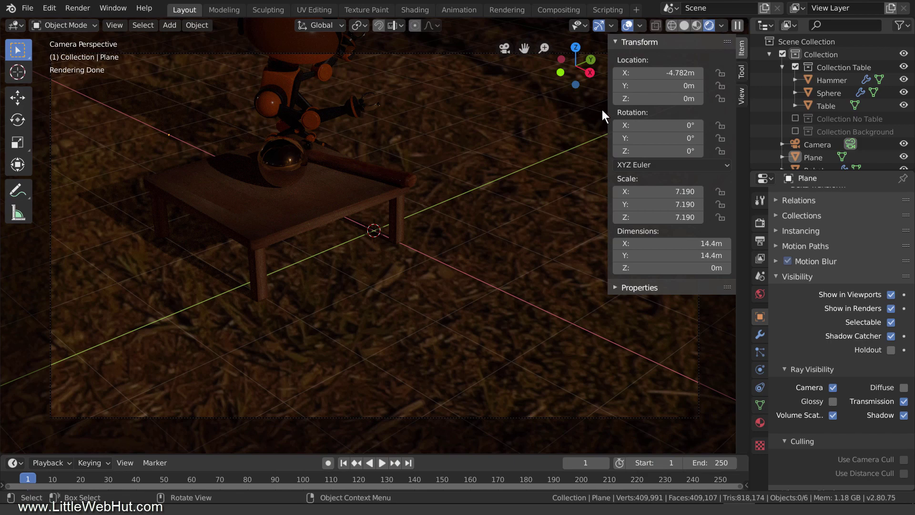
pyautogui.click(741, 93)
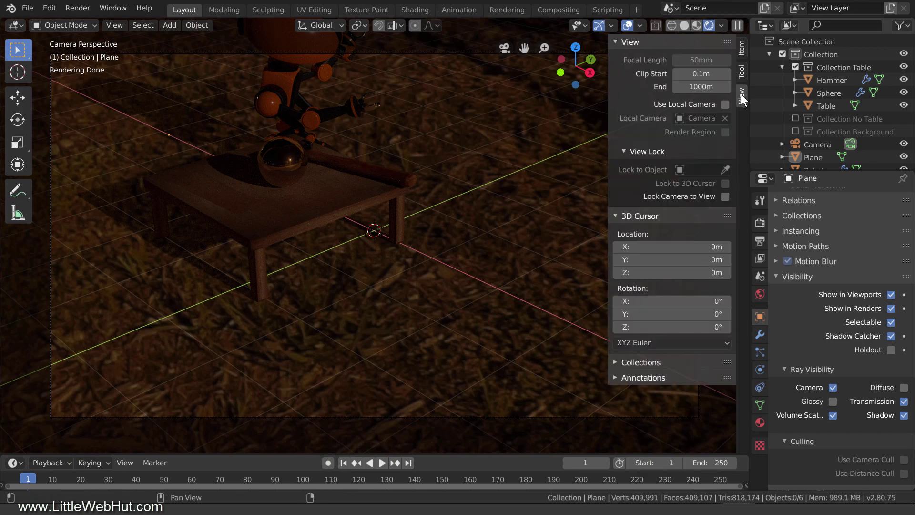
pyautogui.click(725, 196)
pyautogui.press('n')
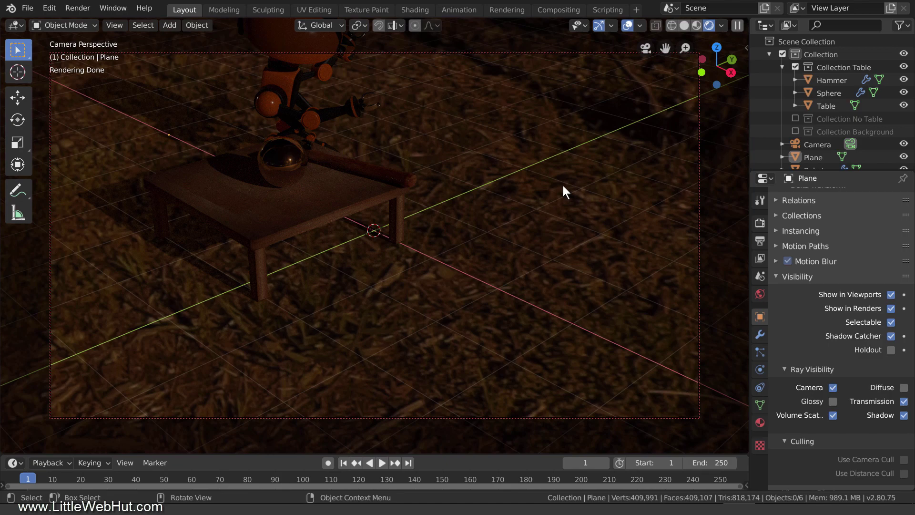
pyautogui.moveTo(563, 185); pyautogui.dragTo(431, 184, button='middle')
pyautogui.moveTo(486, 157); pyautogui.dragTo(465, 276, button='middle')
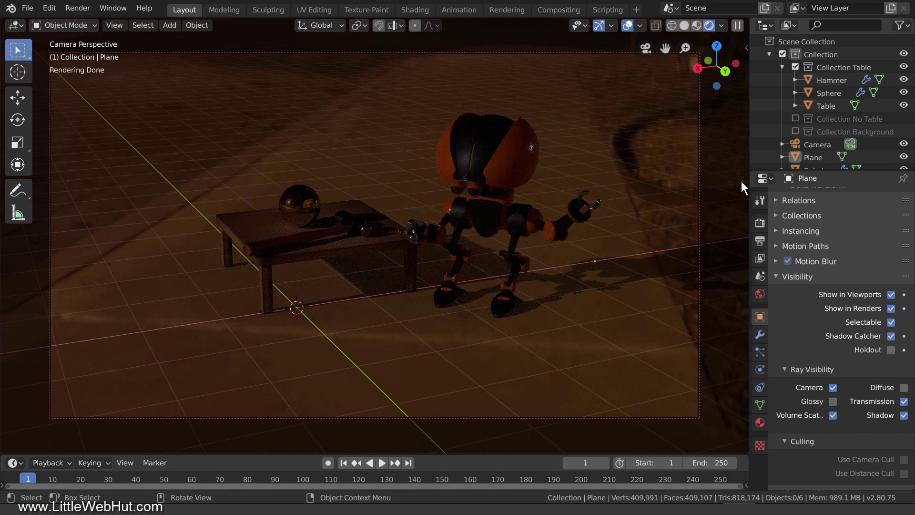
# Step: Set the Camera's focal length to 35mm and tilt slightly to include the street lights
pyautogui.click(812, 144)
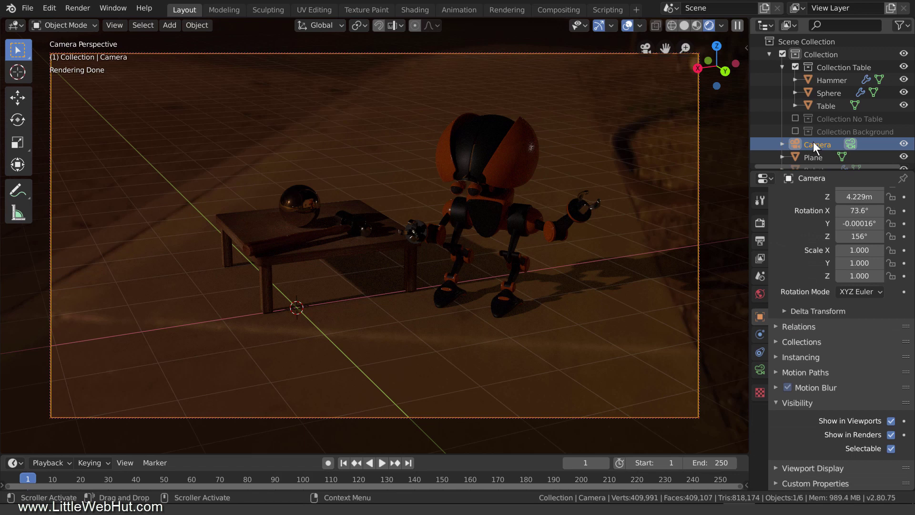
pyautogui.click(759, 371)
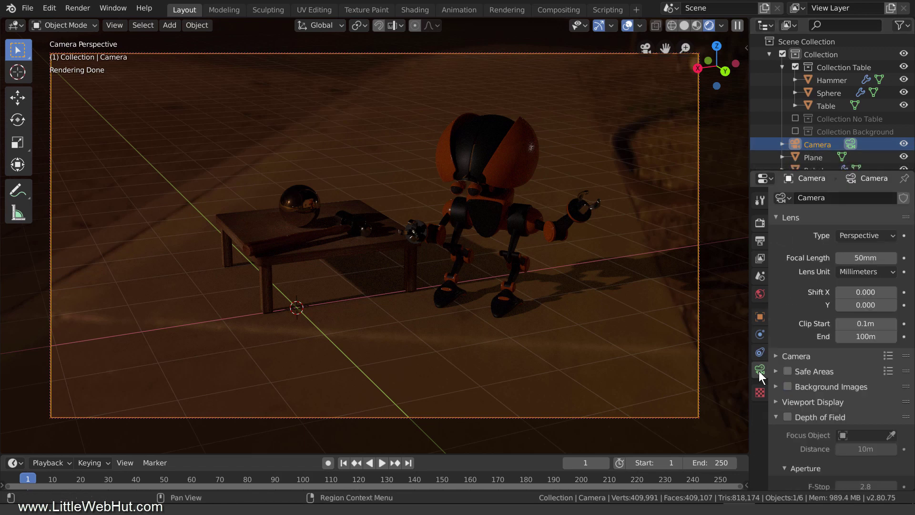
pyautogui.click(856, 258)
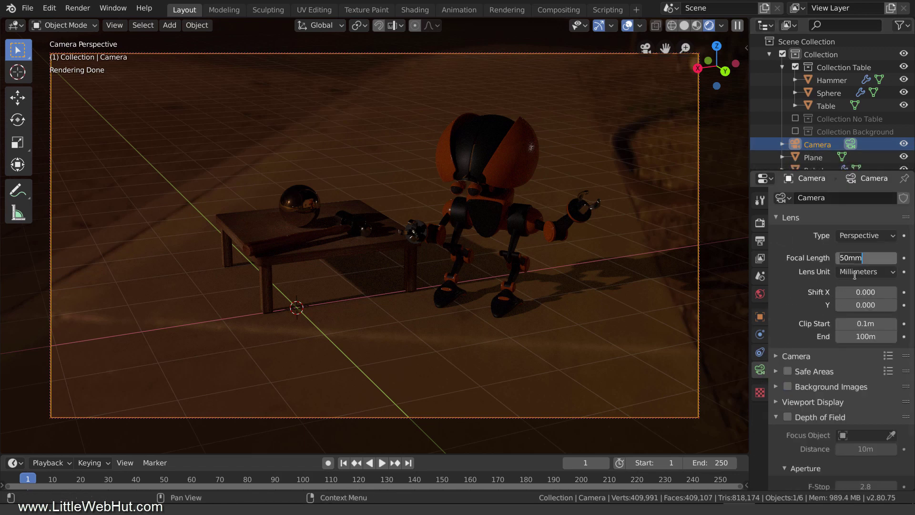
pyautogui.write('35')
pyautogui.press('Return')
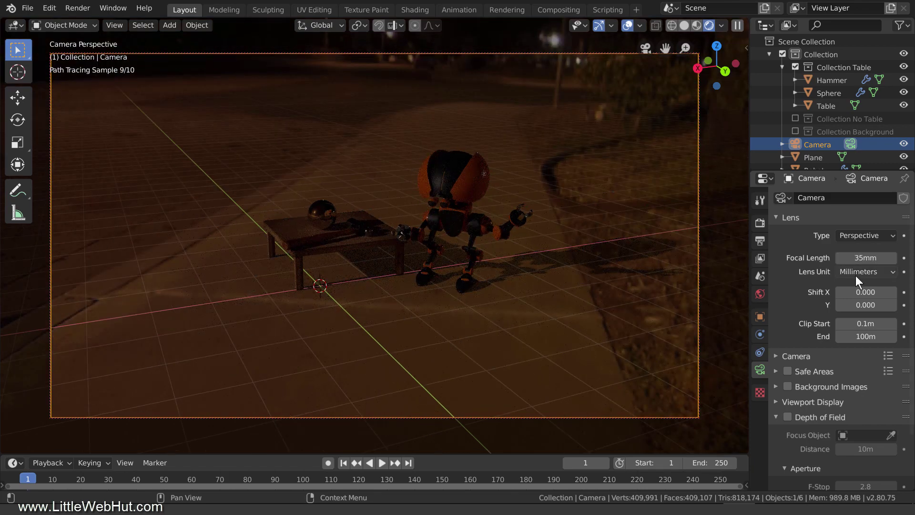
pyautogui.moveTo(505, 327); pyautogui.dragTo(501, 326, button='middle')
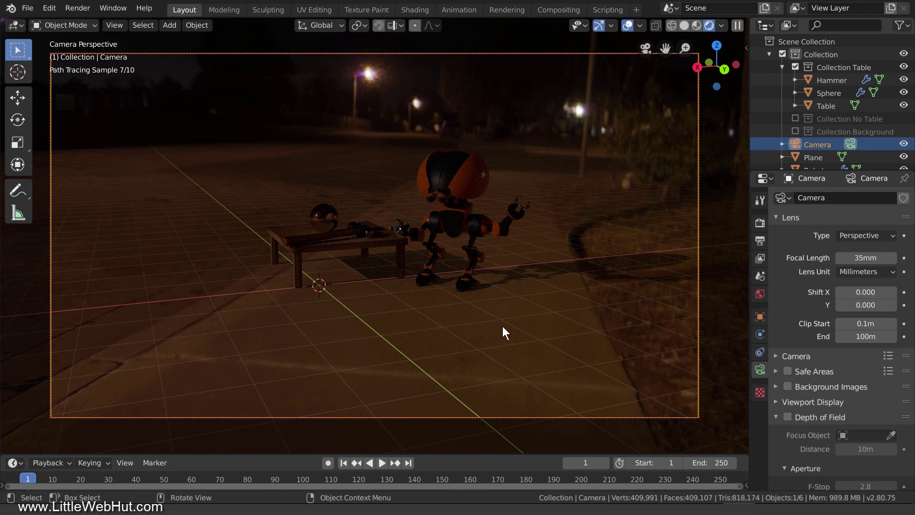
# Step: Dolly the camera in on the robot, hammer, sphere and table, recentre them, and show World settings
pyautogui.click(473, 182)
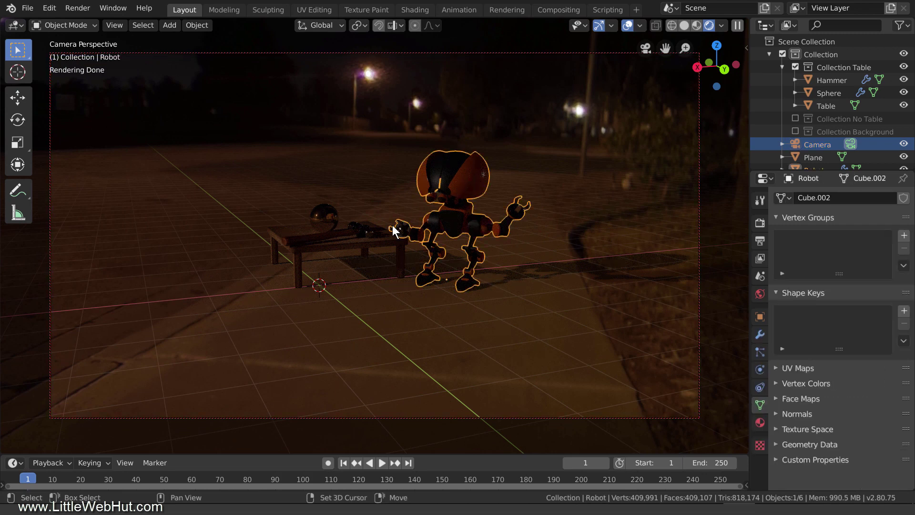
pyautogui.keyDown('shift'); pyautogui.click(340, 232); pyautogui.keyUp('shift')
pyautogui.keyDown('shift'); pyautogui.click(327, 215); pyautogui.keyUp('shift')
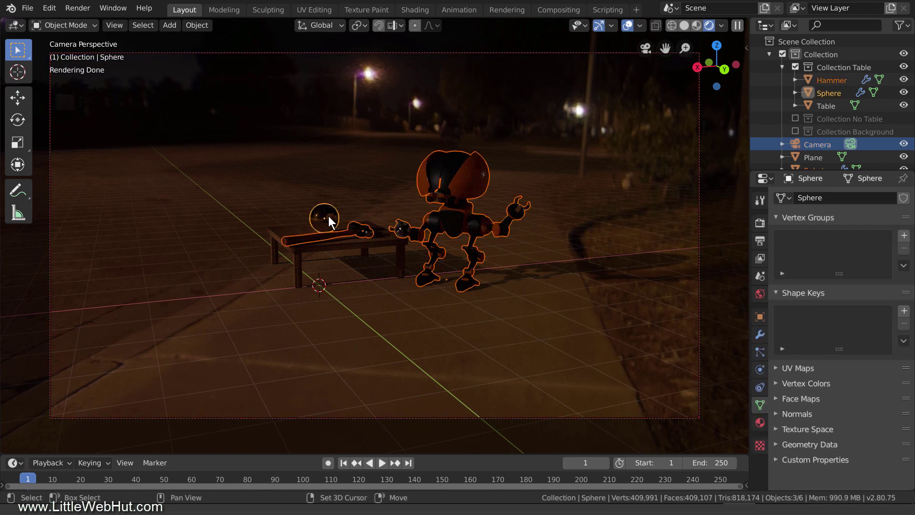
pyautogui.keyDown('shift'); pyautogui.click(356, 242); pyautogui.keyUp('shift')
pyautogui.scroll(4, 371, 247)
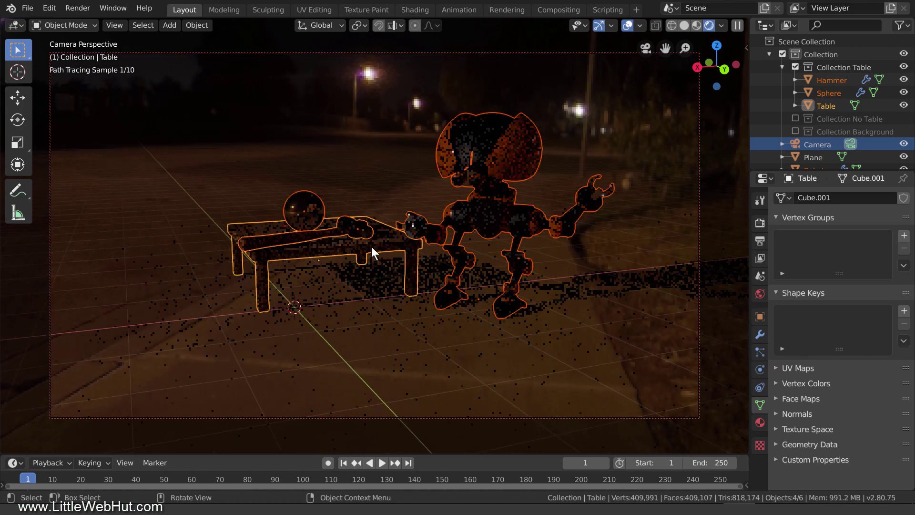
pyautogui.keyDown('shift'); pyautogui.moveTo(398, 222); pyautogui.dragTo(414, 266, button='middle'); pyautogui.keyUp('shift')
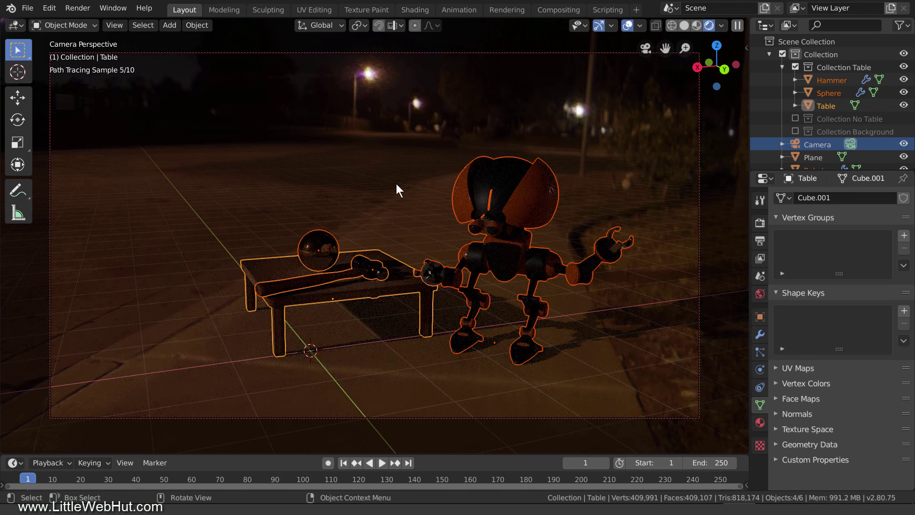
pyautogui.click(380, 150)
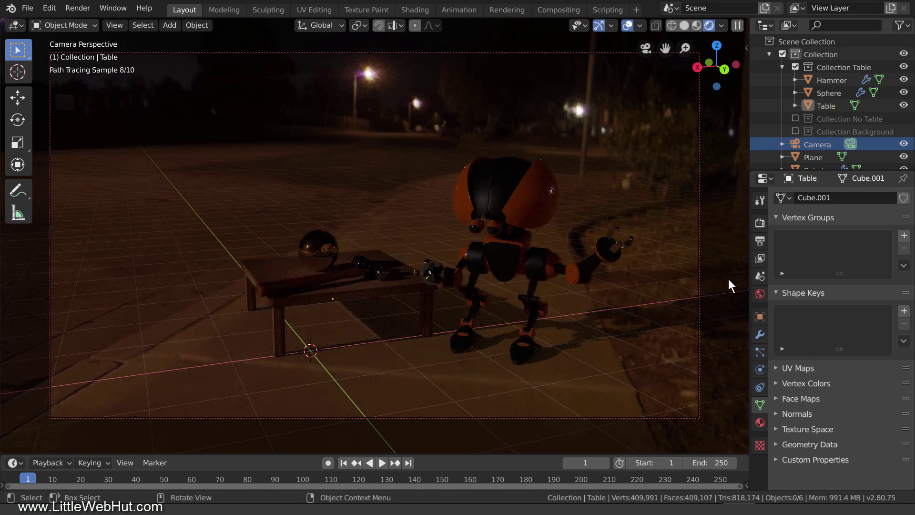
pyautogui.click(760, 293)
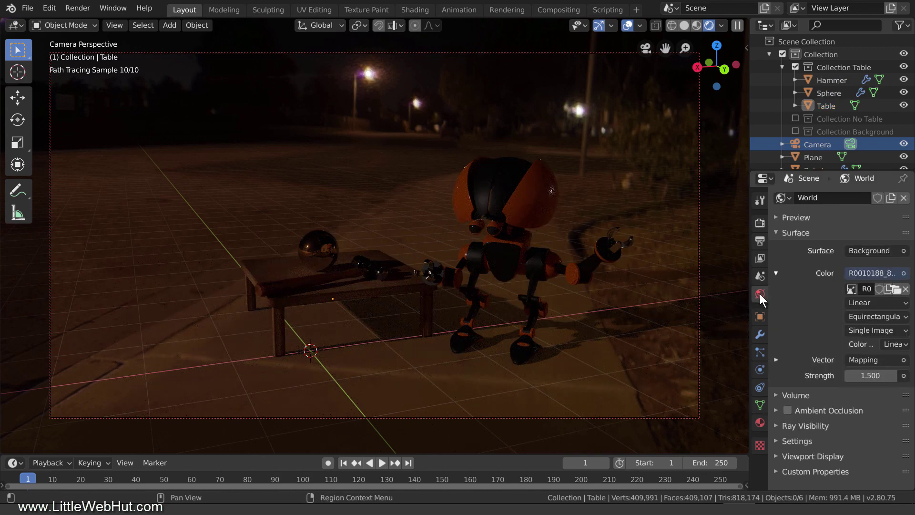
# Step: Set the world background Strength to 1.2
pyautogui.click(870, 375)
pyautogui.write('1.2')
pyautogui.press('Return')
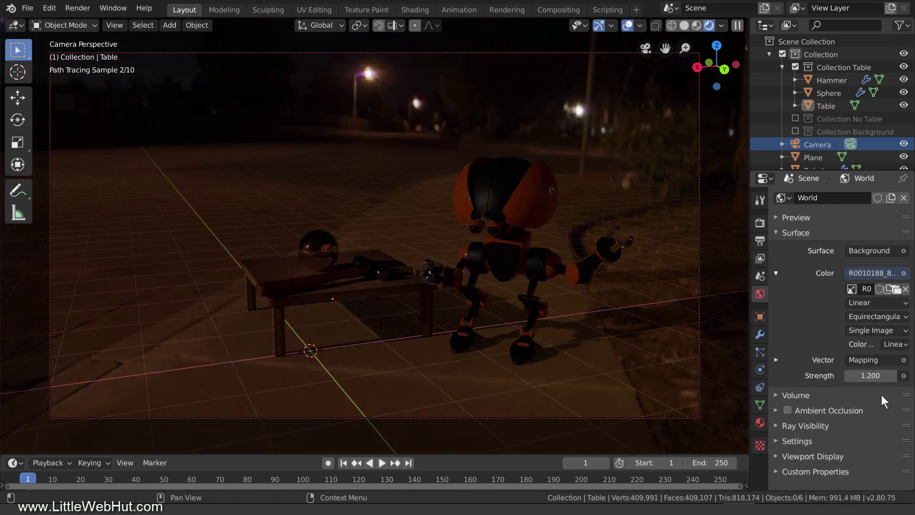
# Step: Render a still image of the night street scene, then close the render window
pyautogui.click(78, 8)
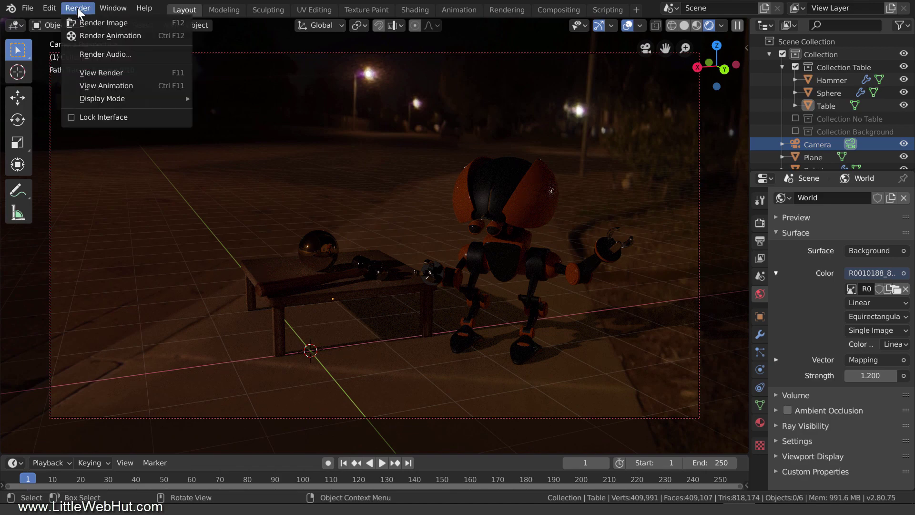
pyautogui.click(136, 24)
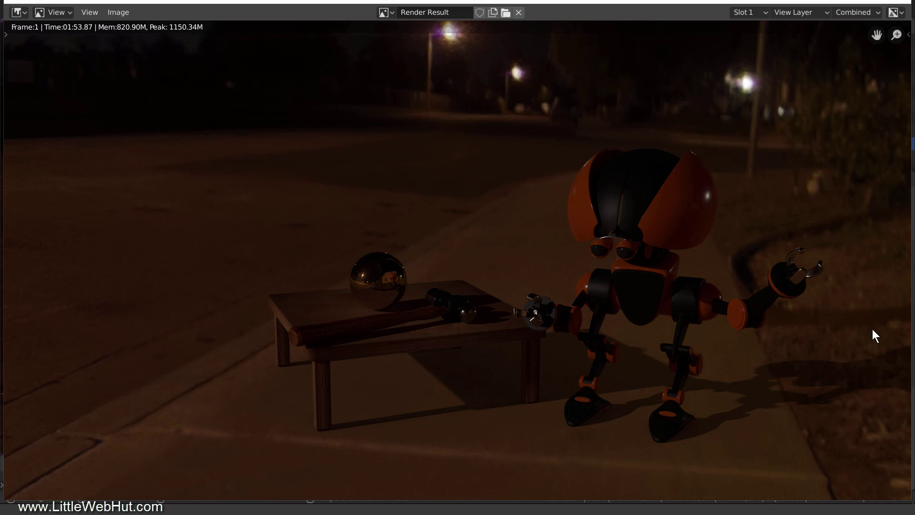
pyautogui.press('Escape')
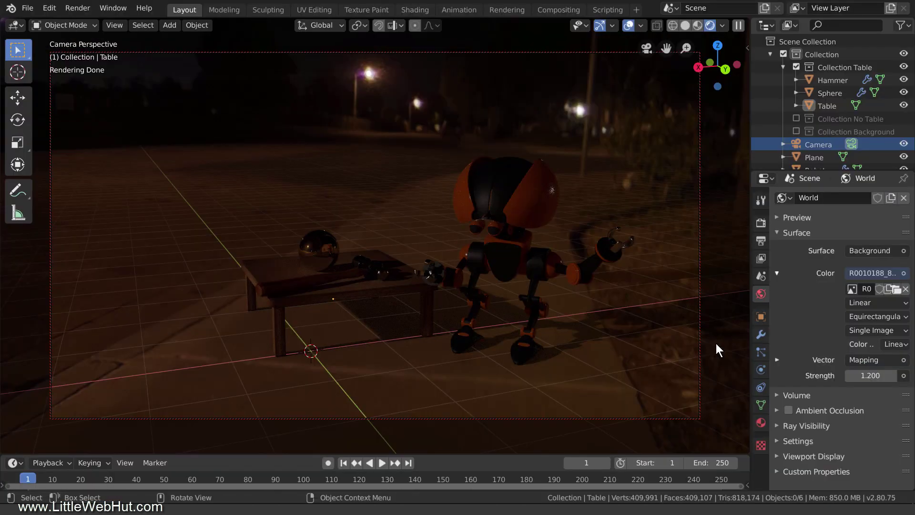
# Step: Load R0010501_2_3_4_5_6_7_easyHDR.exr as the world HDRI and swing the camera higher
pyautogui.click(894, 289)
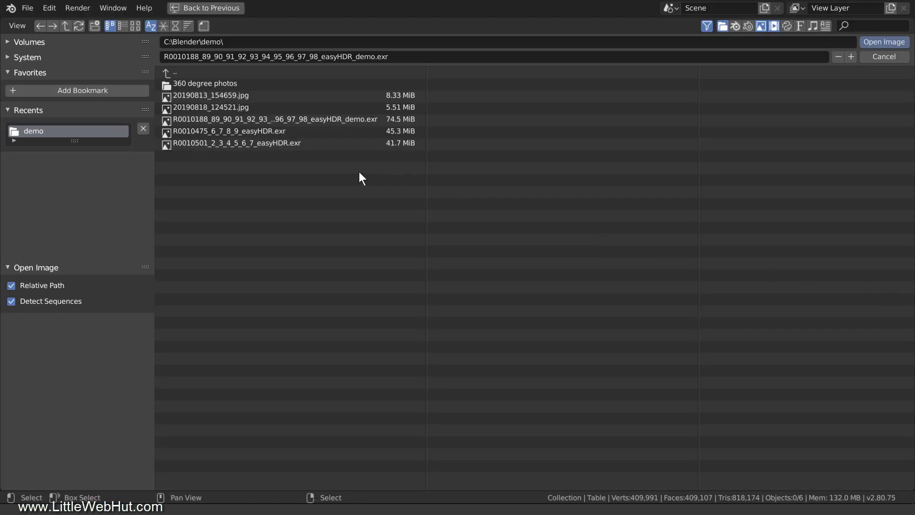
pyautogui.click(192, 143)
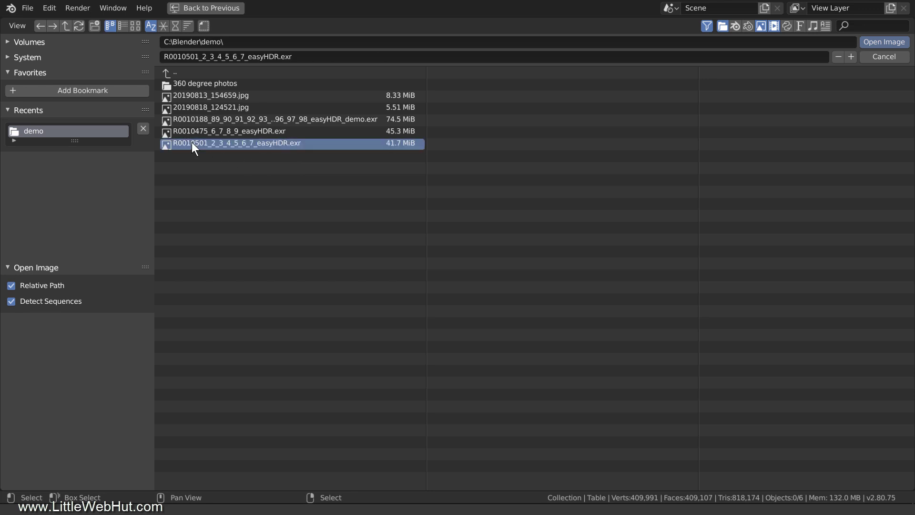
pyautogui.click(880, 41)
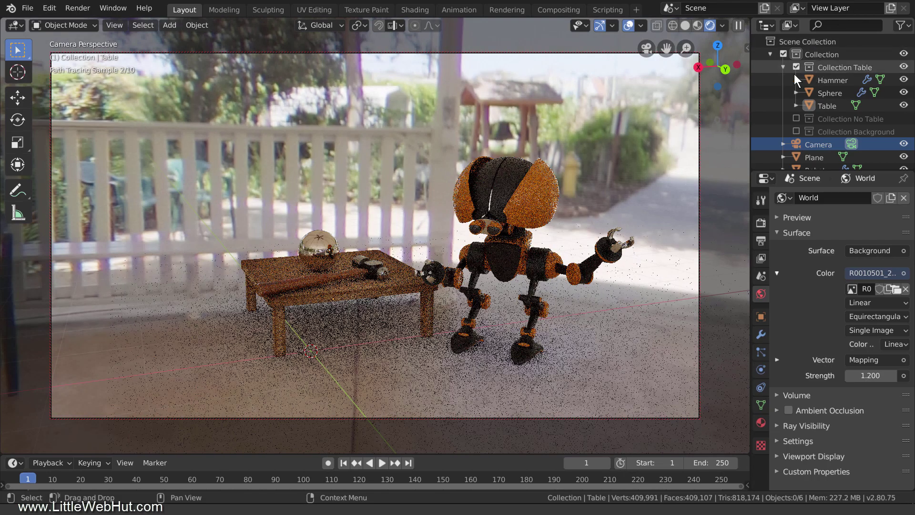
pyautogui.moveTo(621, 197)
pyautogui.mouseDown(button='middle')
pyautogui.moveTo(585, 264)
pyautogui.moveTo(581, 299)
pyautogui.moveTo(595, 287)
pyautogui.moveTo(593, 199)
pyautogui.moveTo(606, 158)
pyautogui.moveTo(612, 196)
pyautogui.moveTo(627, 214)
pyautogui.moveTo(626, 205)
pyautogui.mouseUp(button='middle')
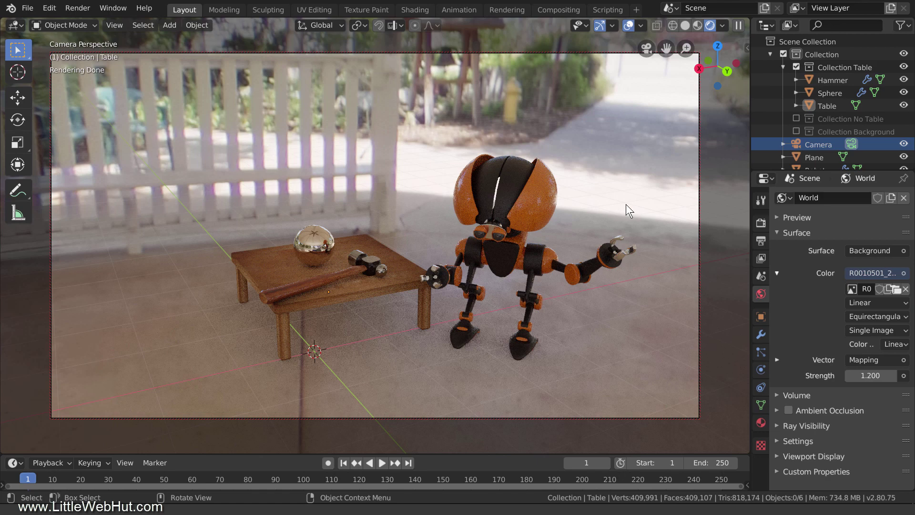
# Step: Toggle the Plane's visibility off and back on in the Outliner
pyautogui.click(903, 157)
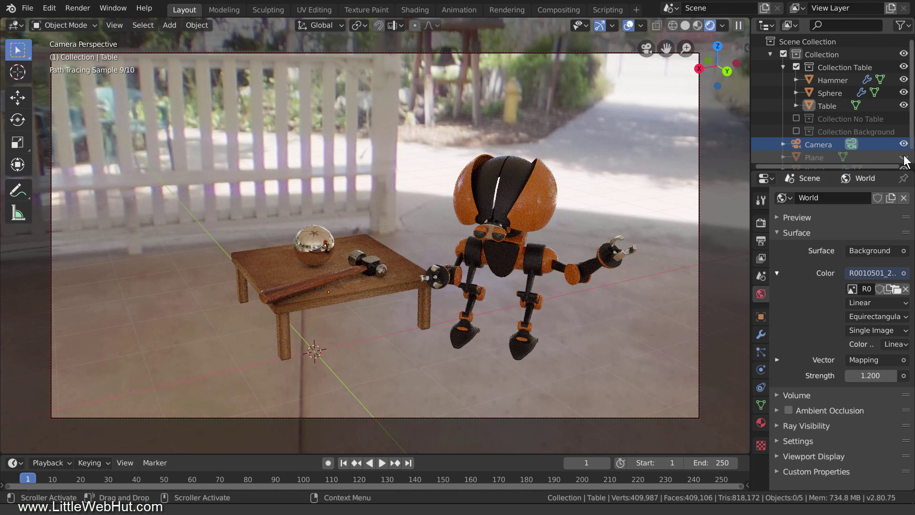
pyautogui.click(904, 157)
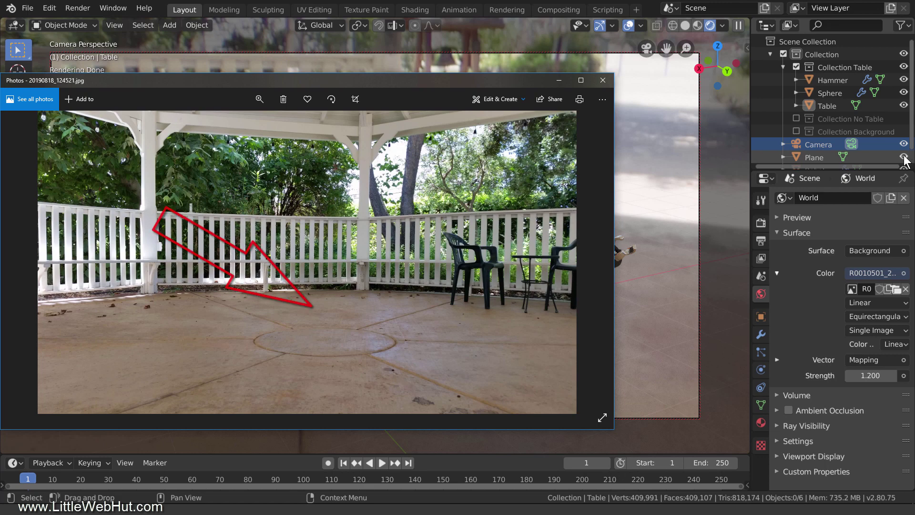
# Step: Zoom into the gazebo photo's concrete floor, then bring Blender back to the front
pyautogui.scroll(5, 336, 306)
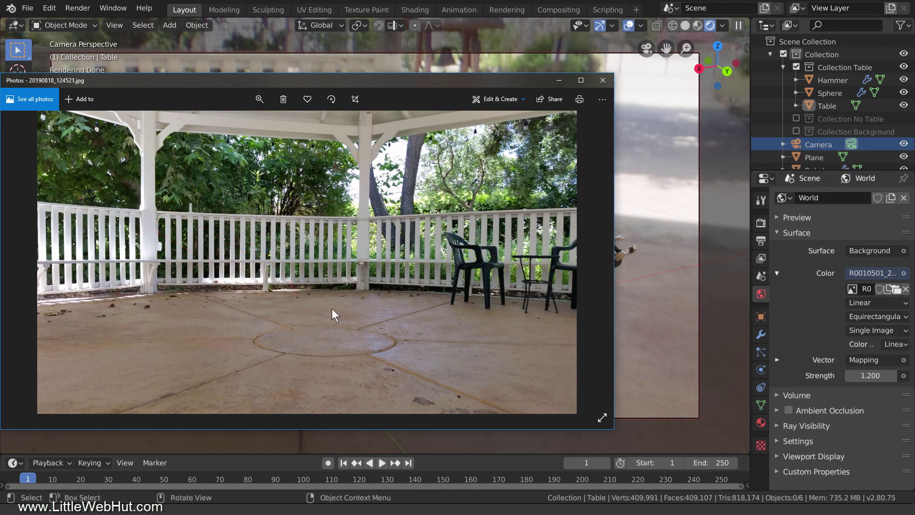
pyautogui.scroll(3, 315, 257)
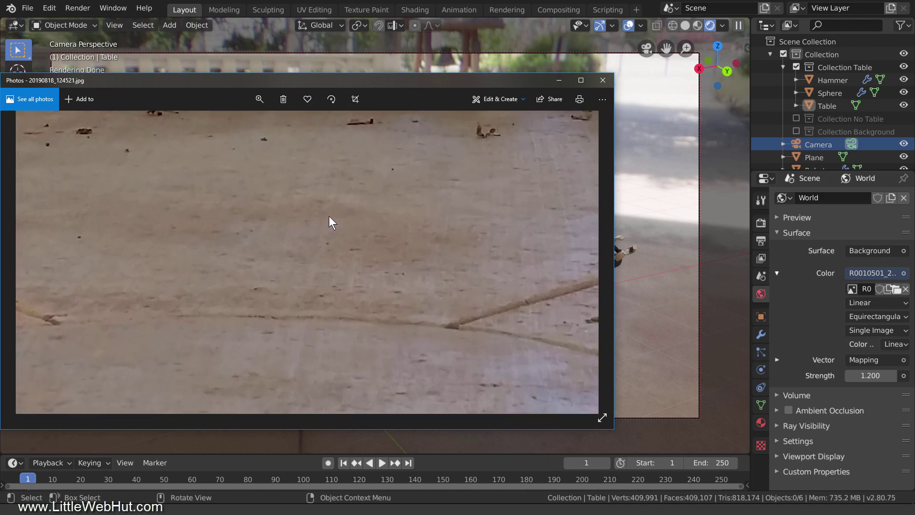
pyautogui.click(868, 1)
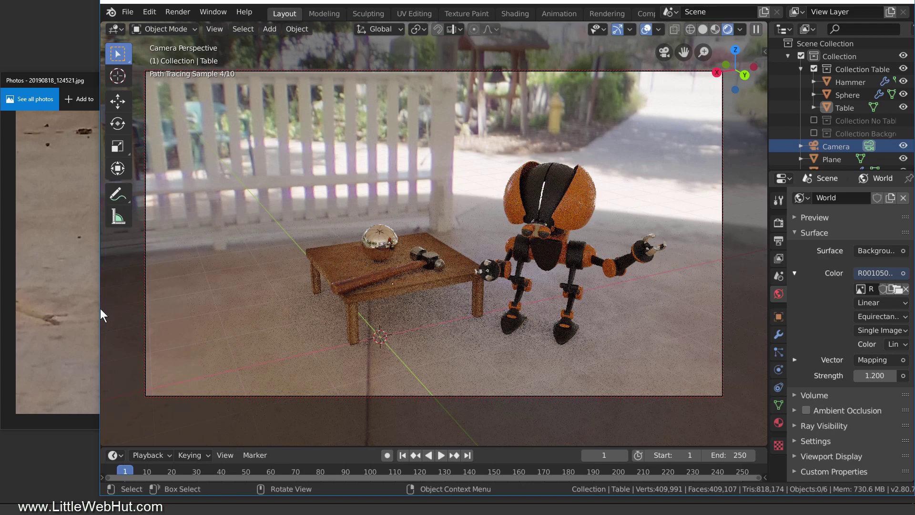
# Step: Narrow Blender beside the photo, aim the camera at the floor, and try world Strength 1
pyautogui.moveTo(99, 310); pyautogui.dragTo(170, 316)
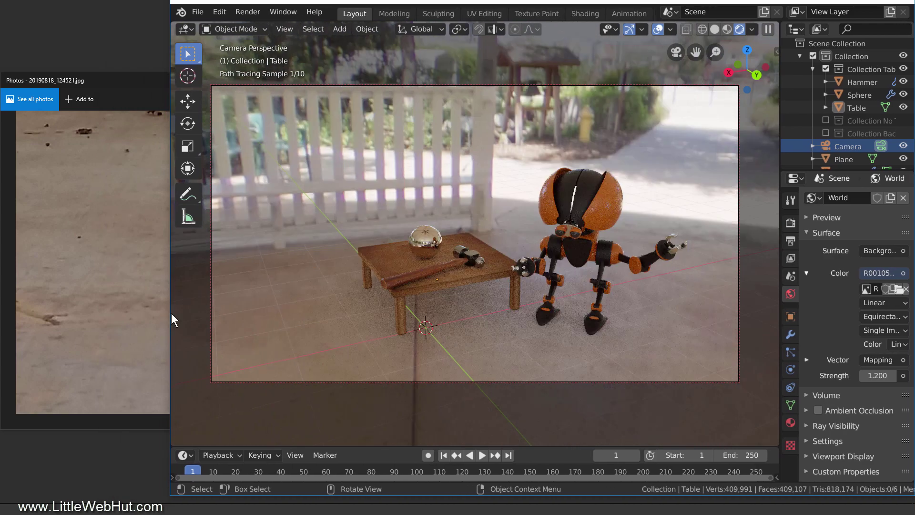
pyautogui.moveTo(557, 301); pyautogui.dragTo(445, 313, button='middle')
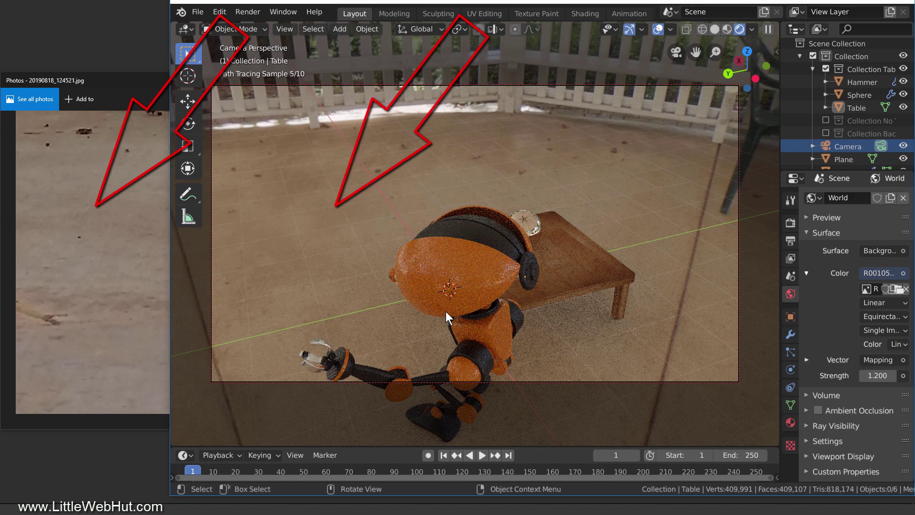
pyautogui.click(872, 375)
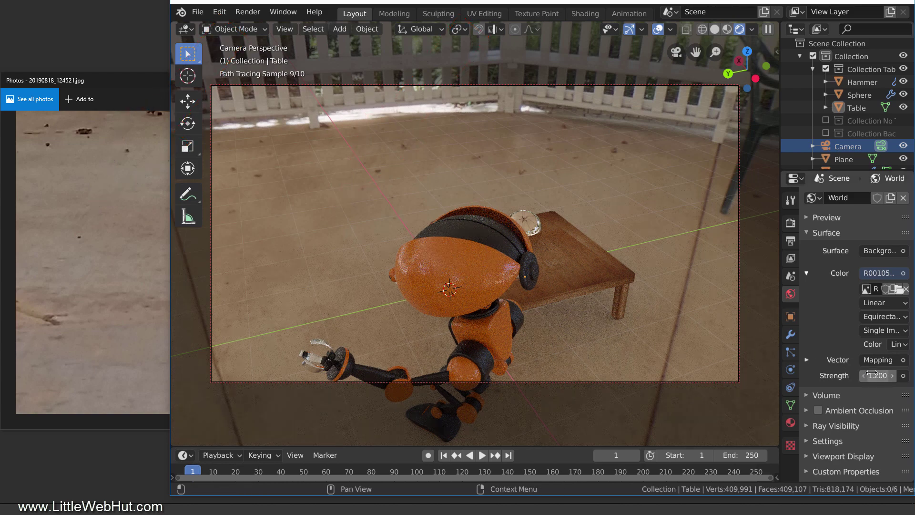
pyautogui.press('BackSpace')
pyautogui.write('1')
pyautogui.press('Return')
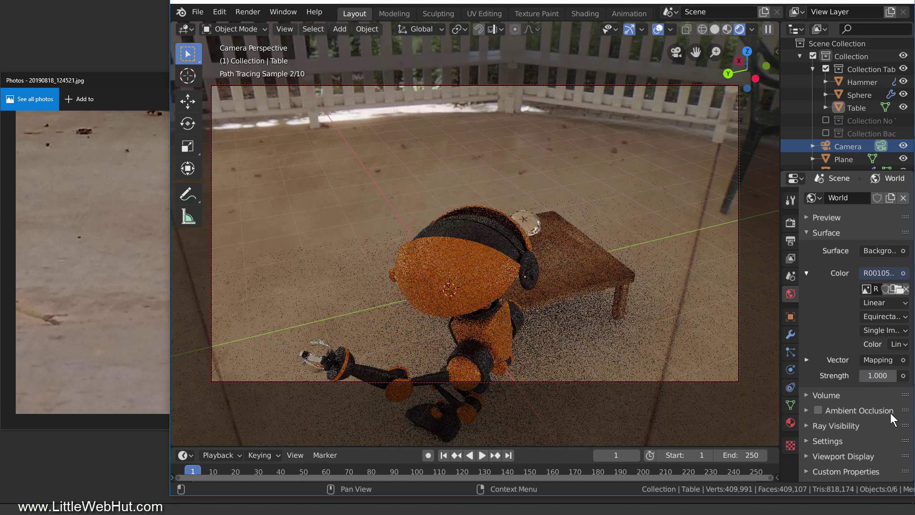
# Step: Try world Strength 2, then settle on a world Strength of 1.5
pyautogui.click(877, 376)
pyautogui.write('2')
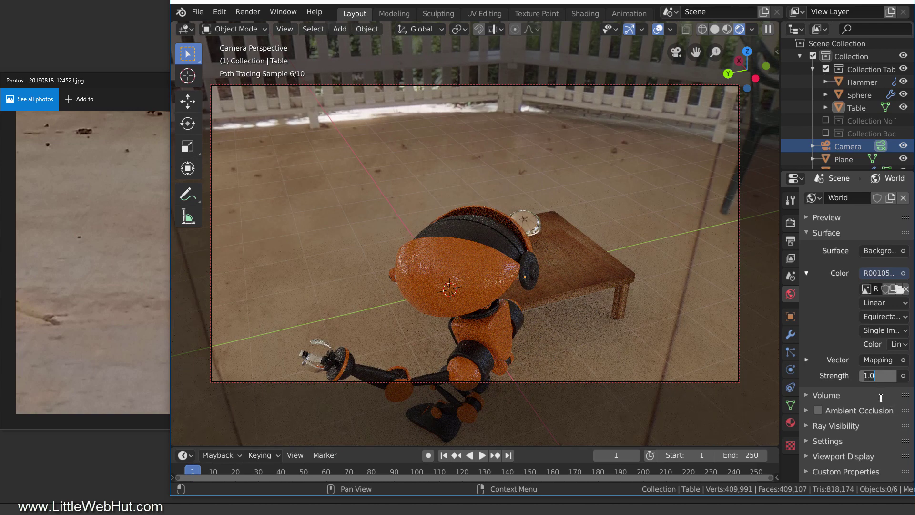
pyautogui.press('Return')
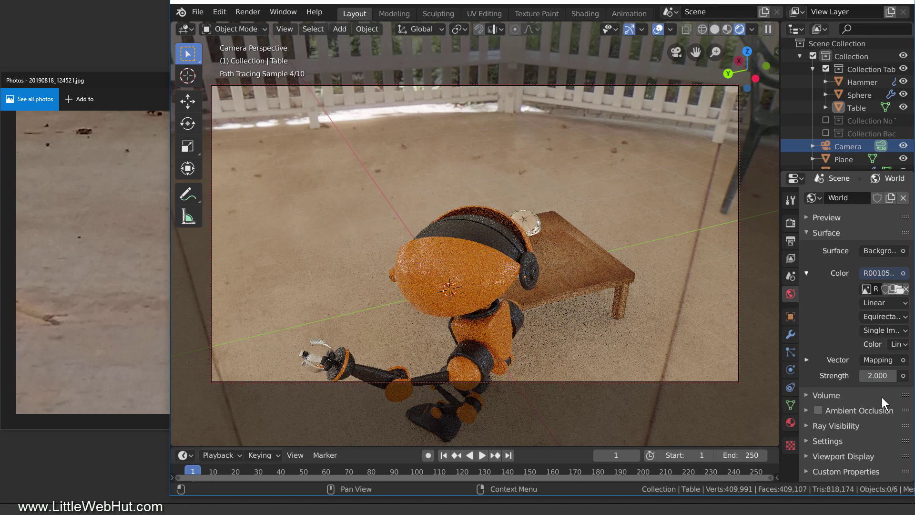
pyautogui.click(877, 375)
pyautogui.write('1.5')
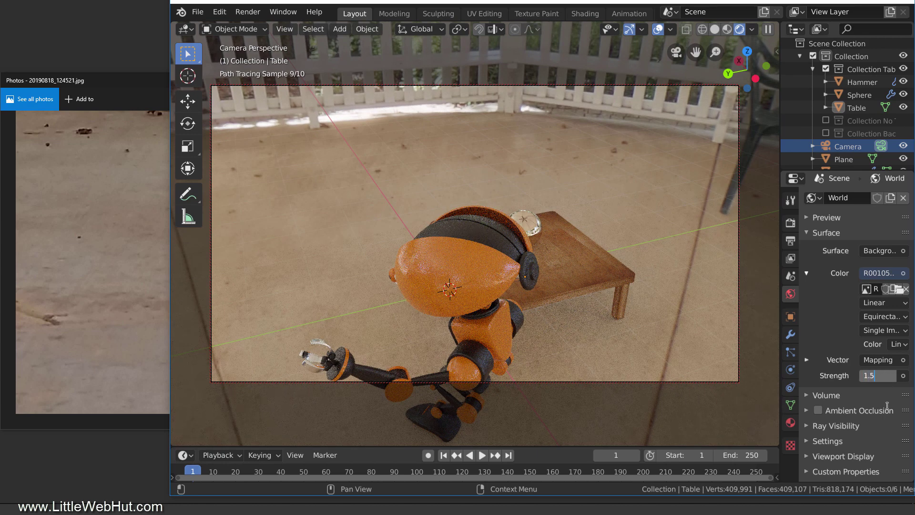
pyautogui.press('Return')
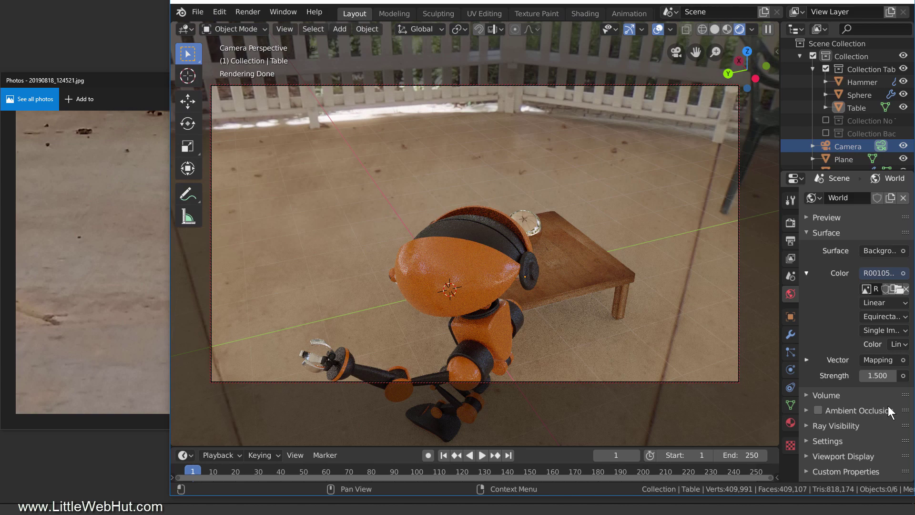
# Step: Maximize Blender, orbit back to the front view, and enable the Collection Background brick room
pyautogui.doubleClick(884, 2)
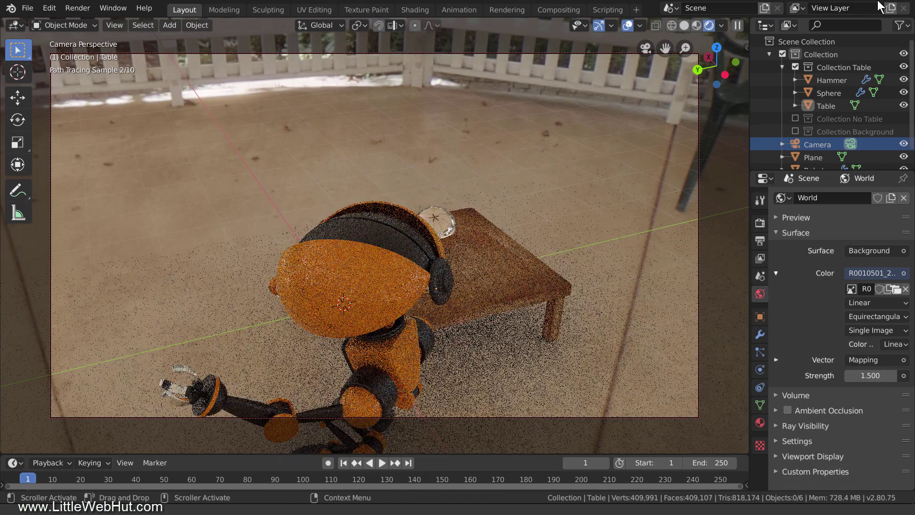
pyautogui.moveTo(260, 249)
pyautogui.mouseDown(button='middle')
pyautogui.moveTo(337, 254)
pyautogui.moveTo(374, 234)
pyautogui.mouseUp(button='middle')
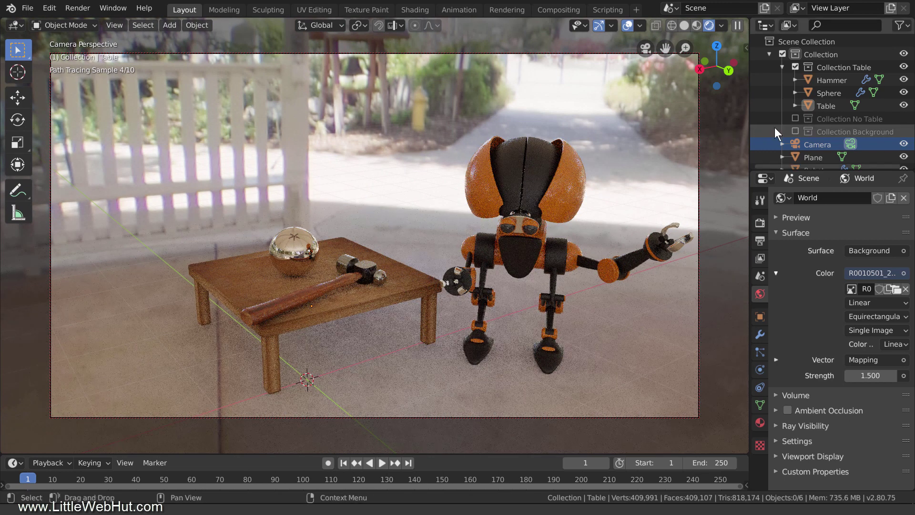
pyautogui.click(795, 132)
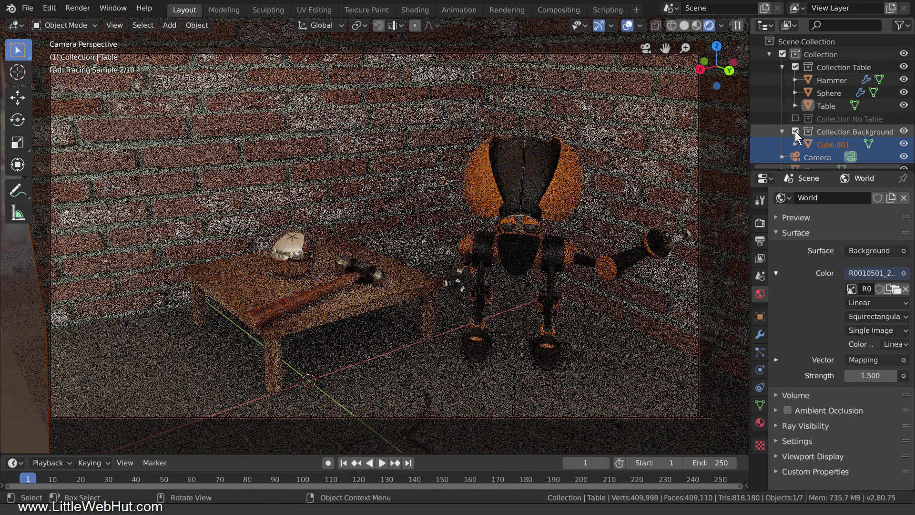
# Step: Hide the Plane in both viewport and render, then render the final image
pyautogui.scroll(-2, 835, 143)
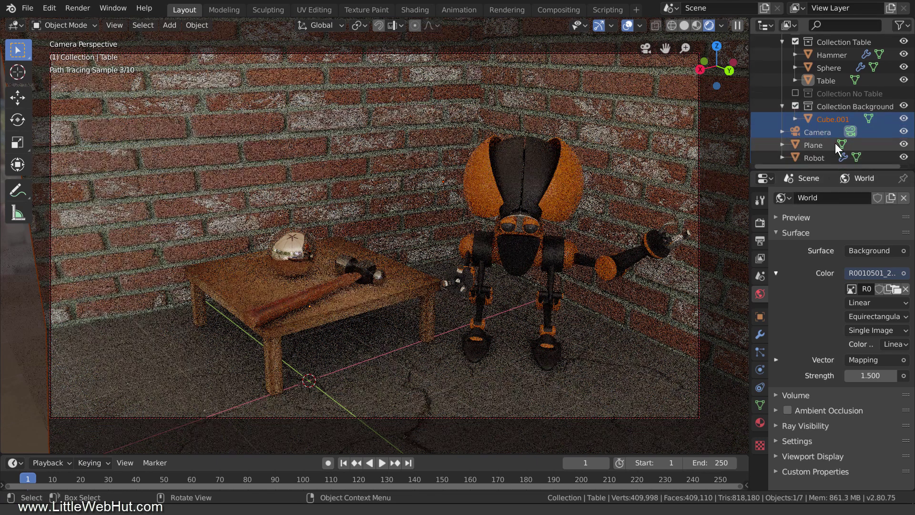
pyautogui.click(903, 145)
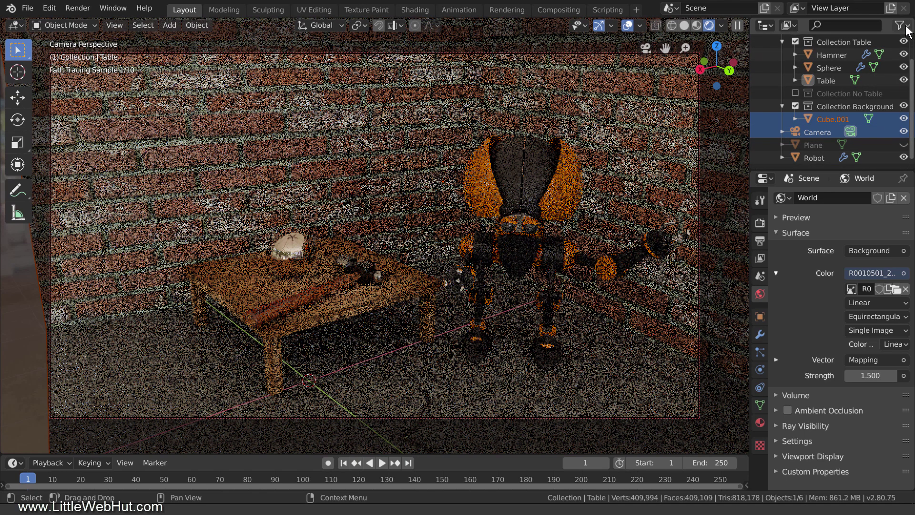
pyautogui.click(900, 25)
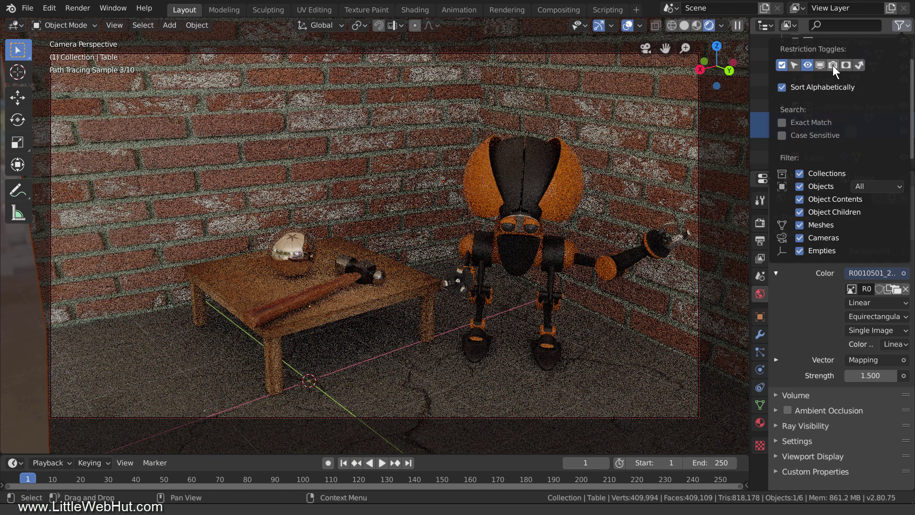
pyautogui.click(833, 65)
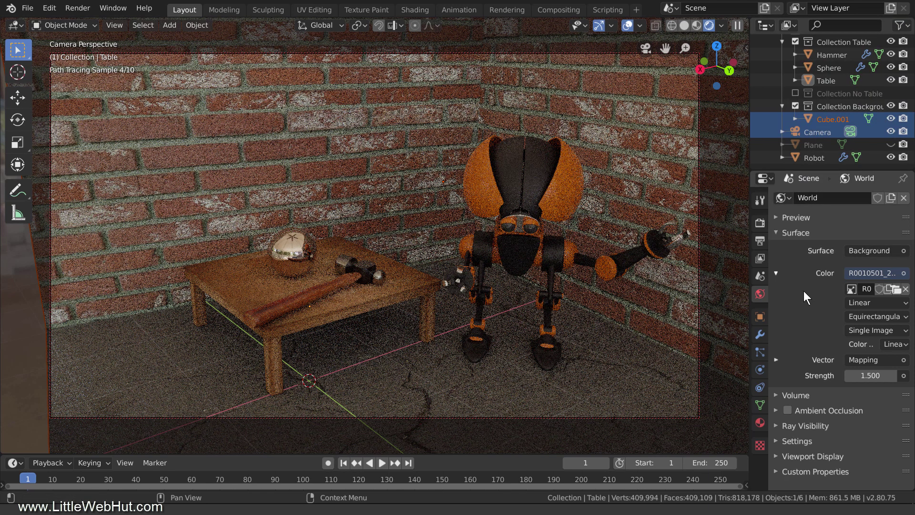
pyautogui.click(903, 145)
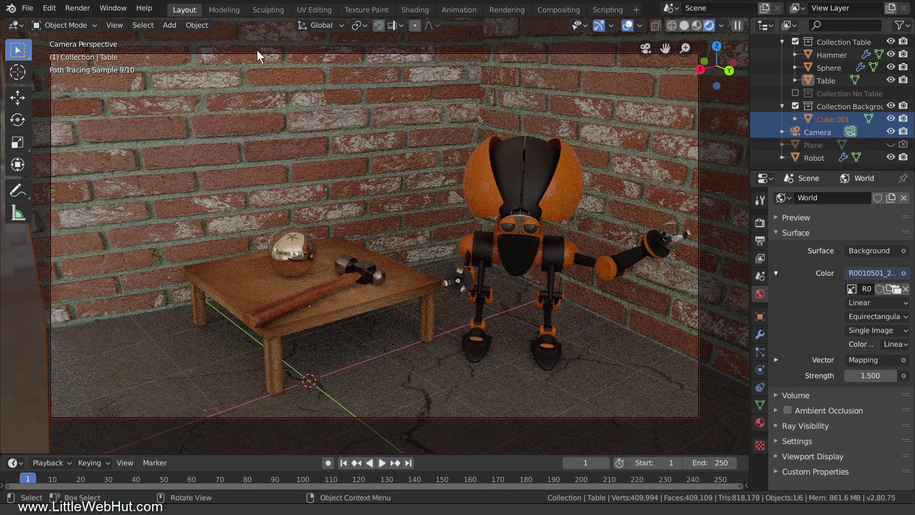
pyautogui.click(74, 8)
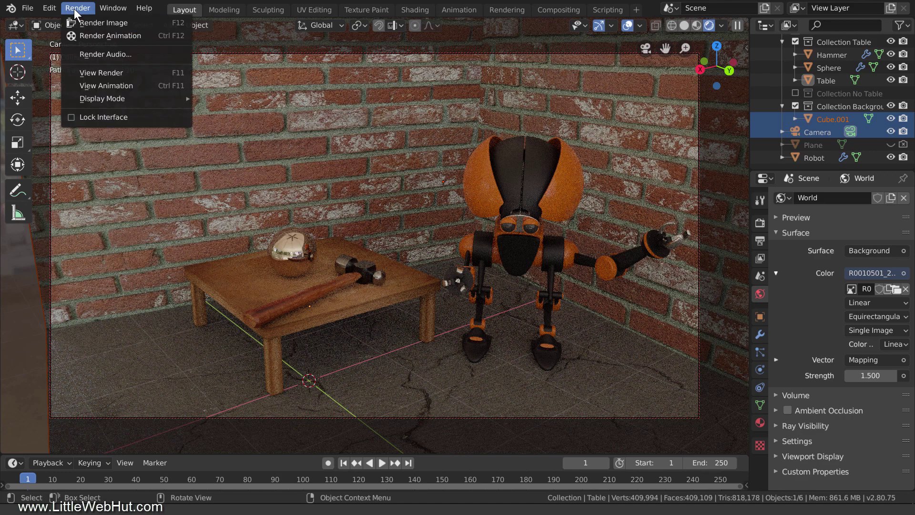
pyautogui.click(134, 22)
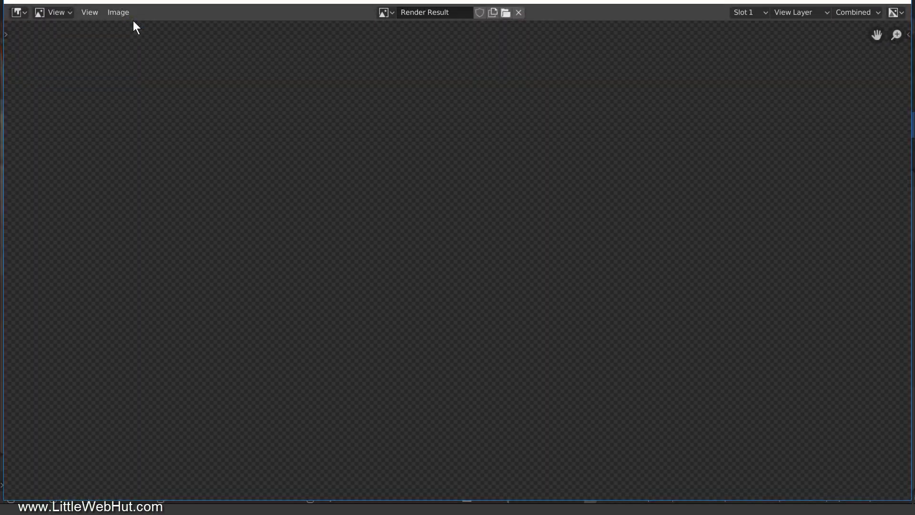
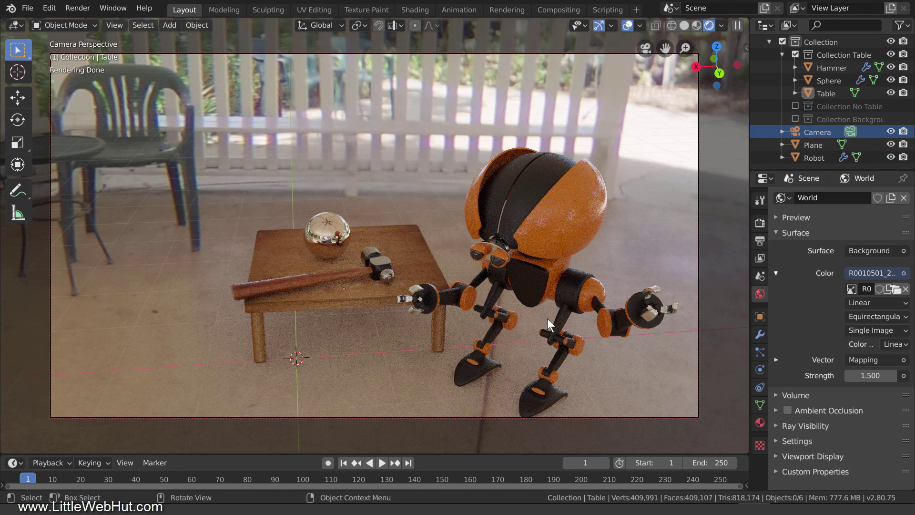
# Step: Enable Film > Transparent in the Render properties so the HDRI background becomes a checkerboard
pyautogui.click(759, 223)
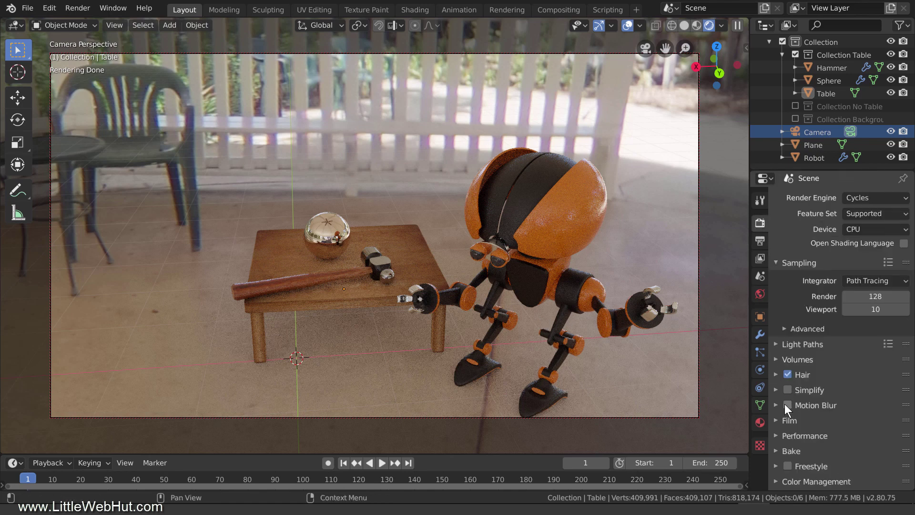
pyautogui.click(775, 420)
pyautogui.scroll(-5, 811, 422)
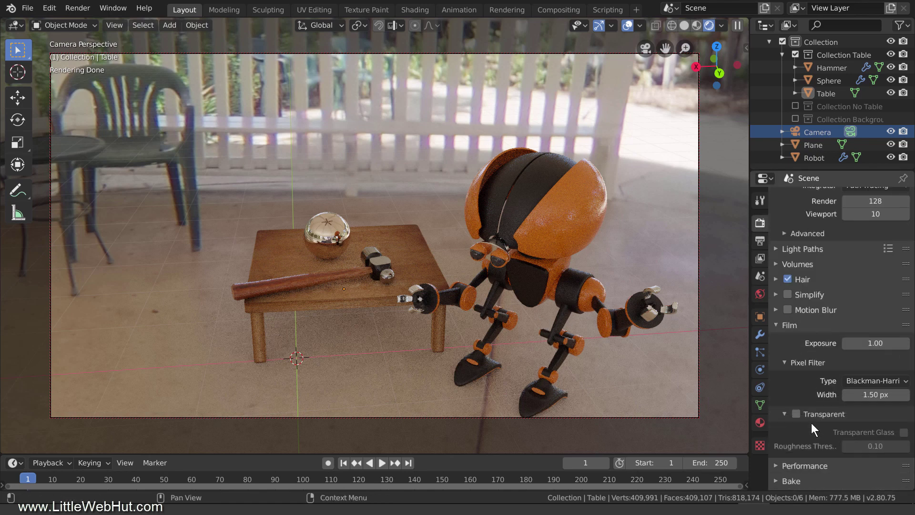
pyautogui.click(797, 414)
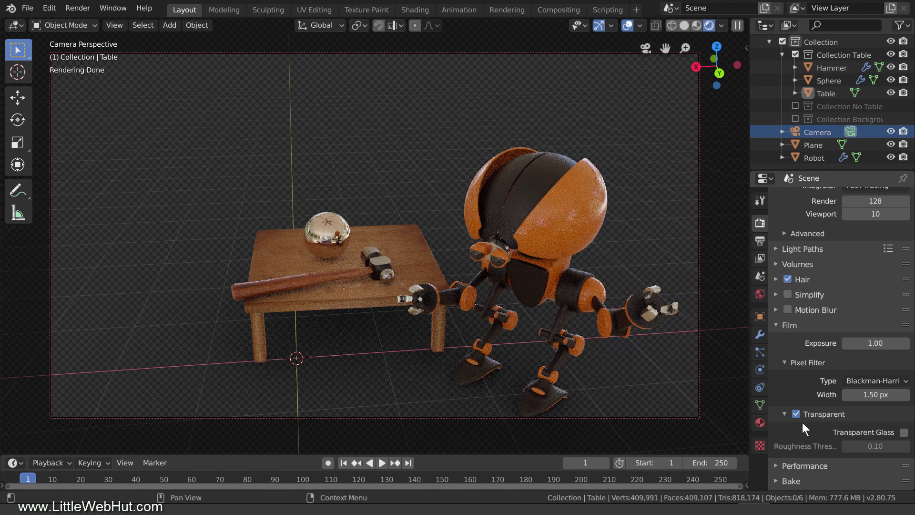
# Step: In the Compositing workspace, enable Use Nodes and add a Viewer node fed by the Render Layers image
pyautogui.click(558, 10)
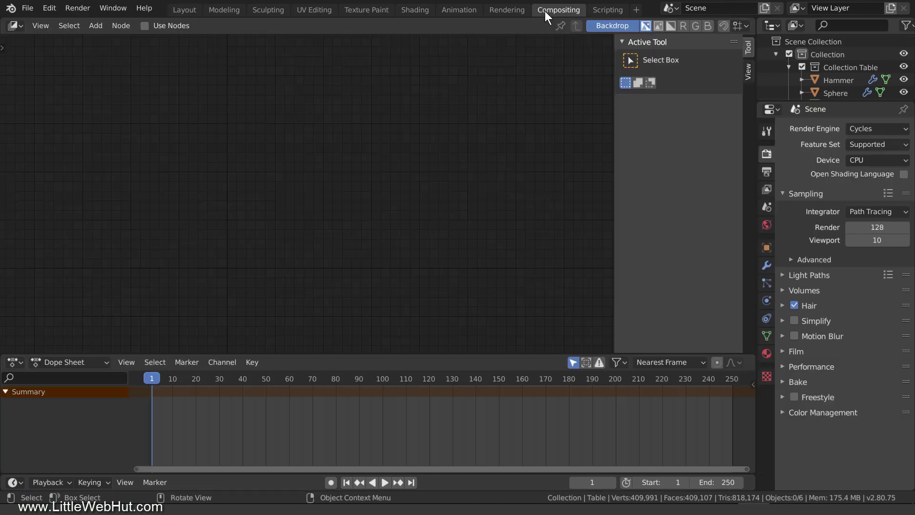
pyautogui.click(144, 26)
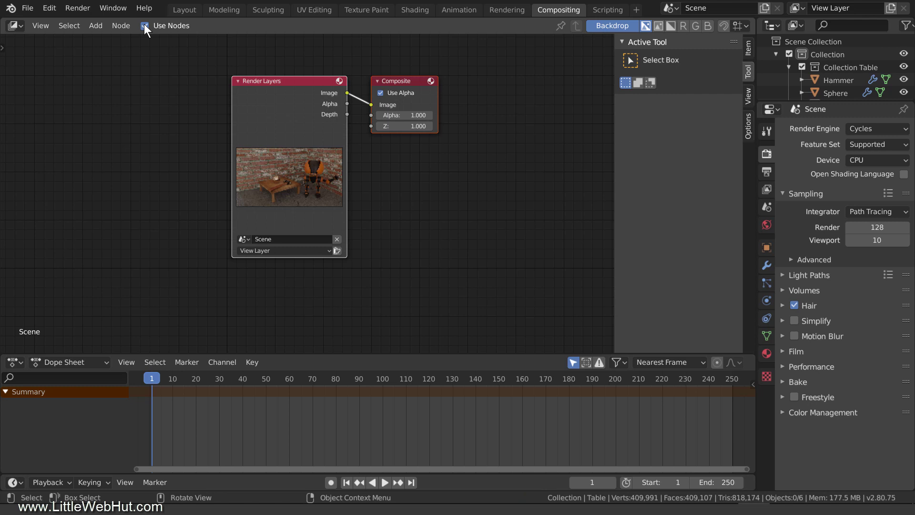
pyautogui.hotkey('shift', 'a')
pyautogui.moveTo(531, 210)
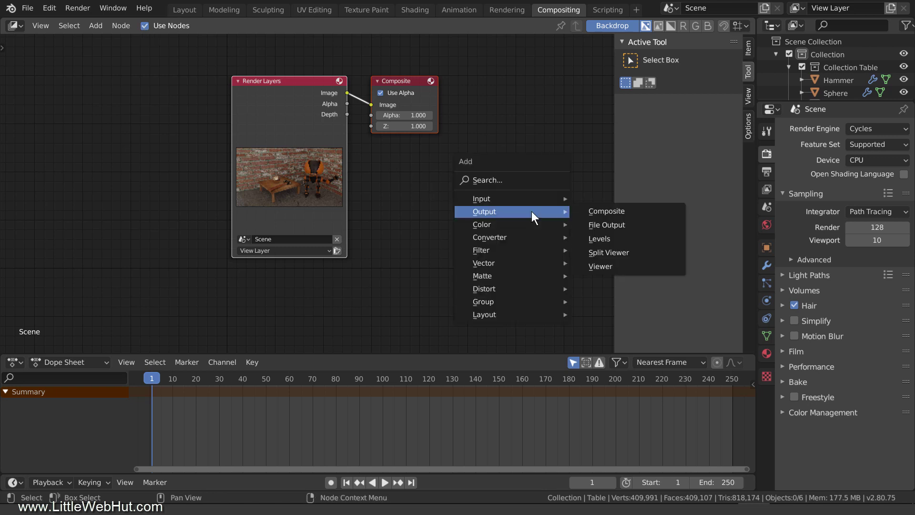
pyautogui.click(618, 264)
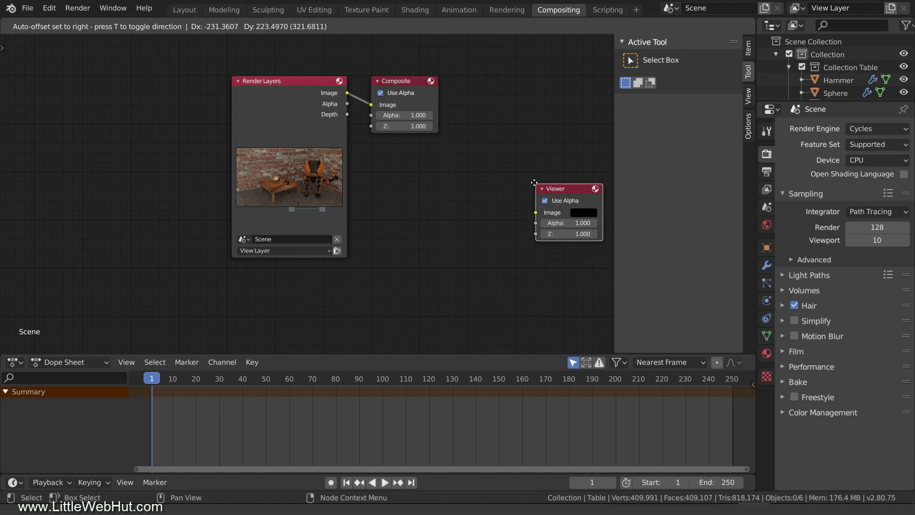
pyautogui.click(534, 183)
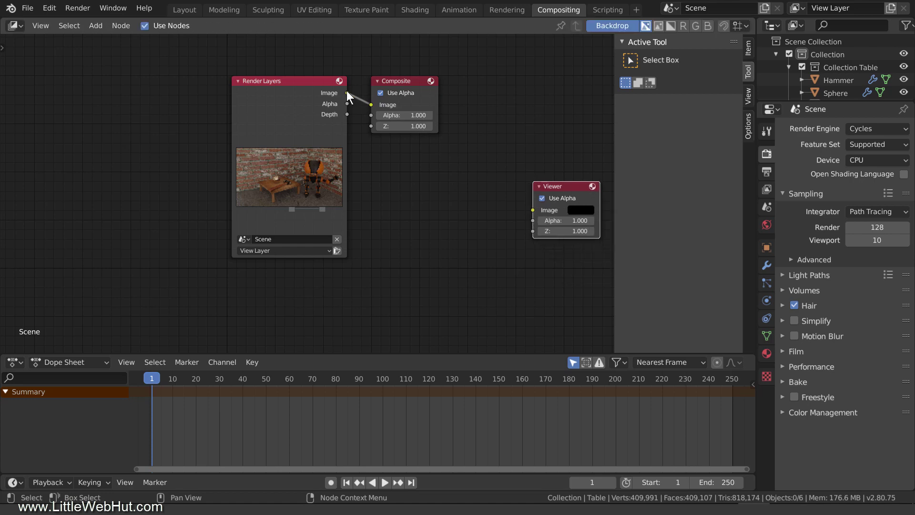
pyautogui.moveTo(347, 94); pyautogui.dragTo(533, 209)
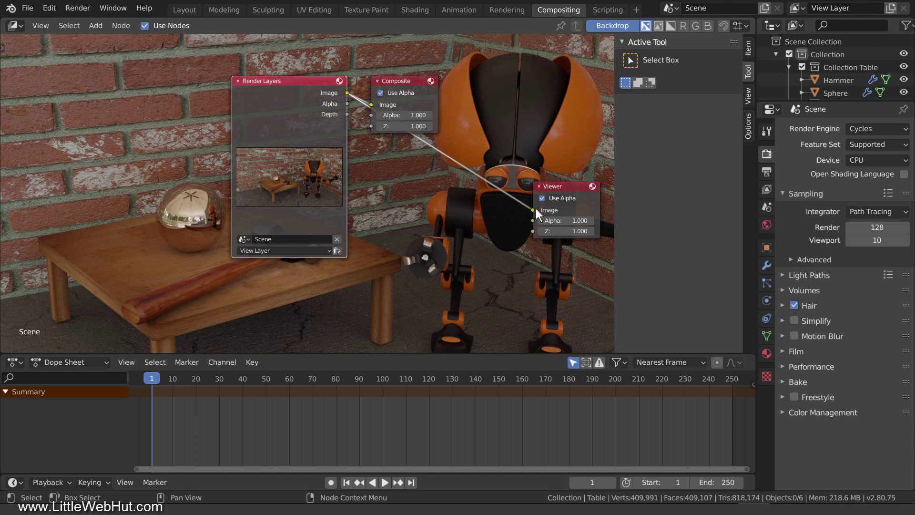
pyautogui.click(877, 228)
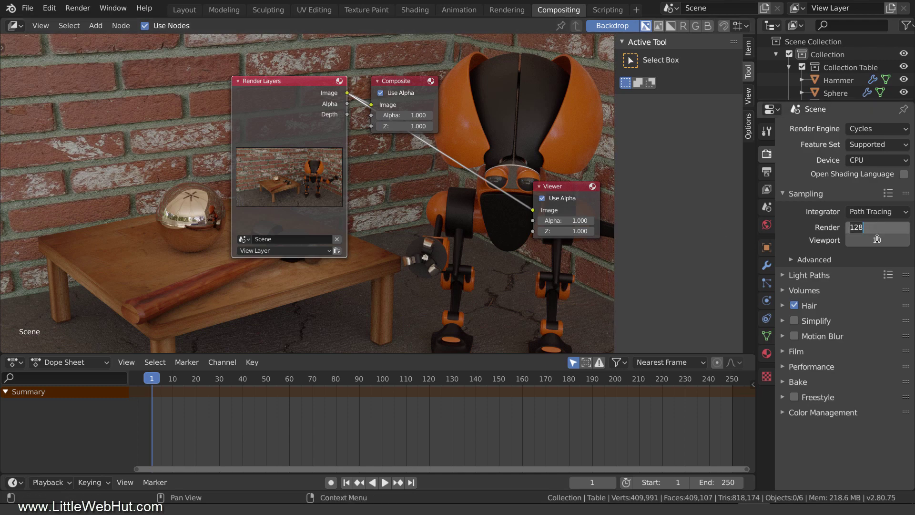
# Step: Set render samples to 10 and the output resolution to 5312 × 2988 px
pyautogui.write('10')
pyautogui.press('Return')
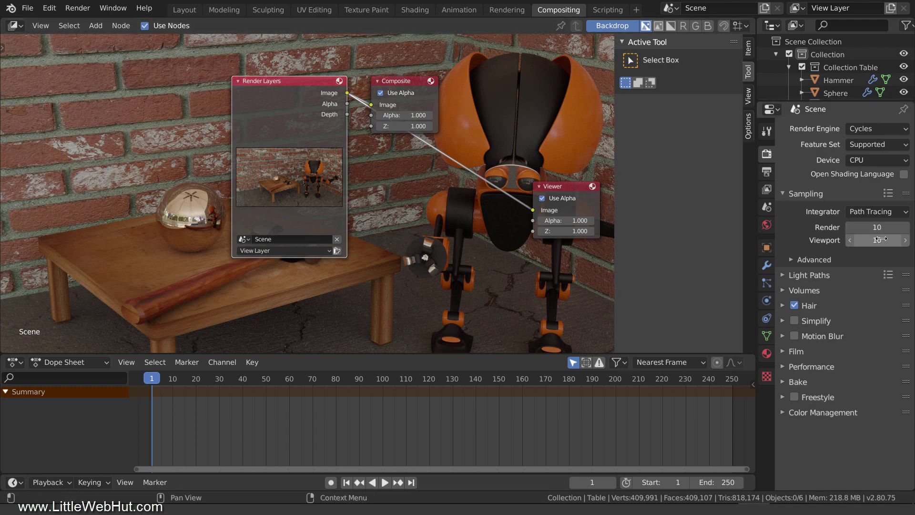
pyautogui.click(766, 172)
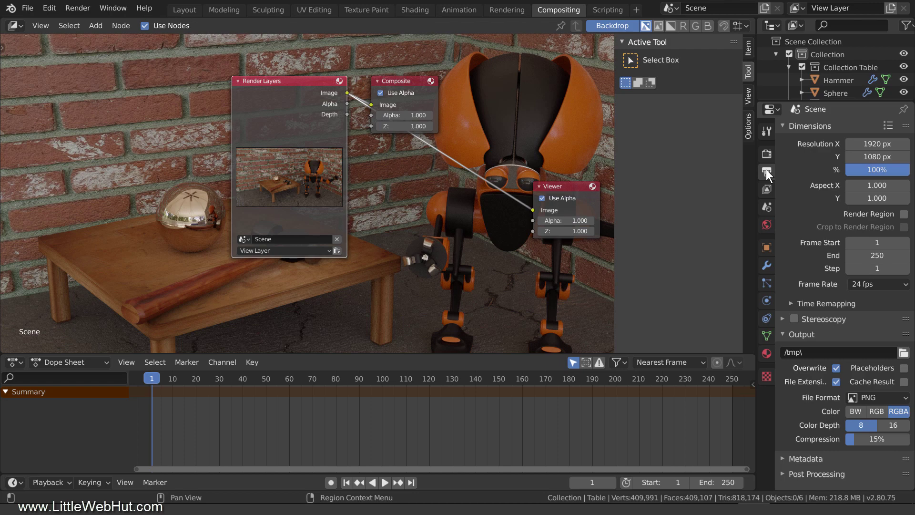
pyautogui.doubleClick(867, 144)
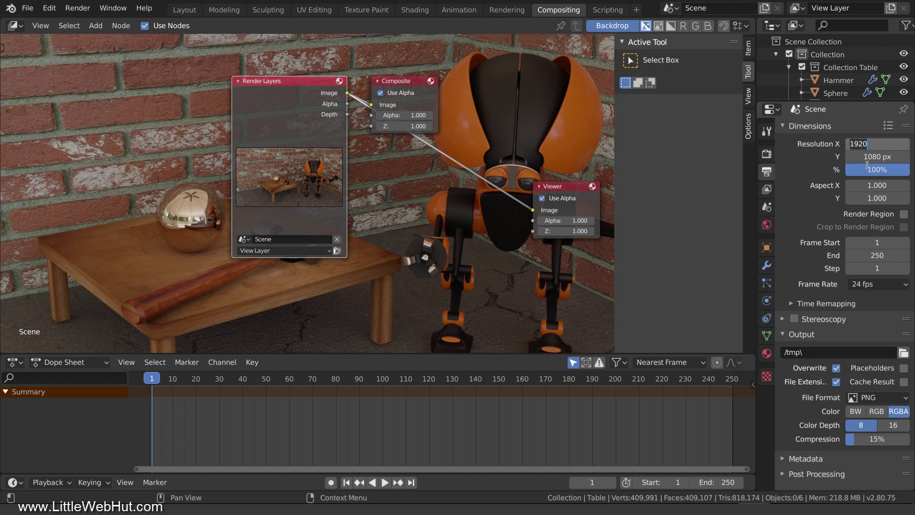
pyautogui.write('5312')
pyautogui.press('Tab')
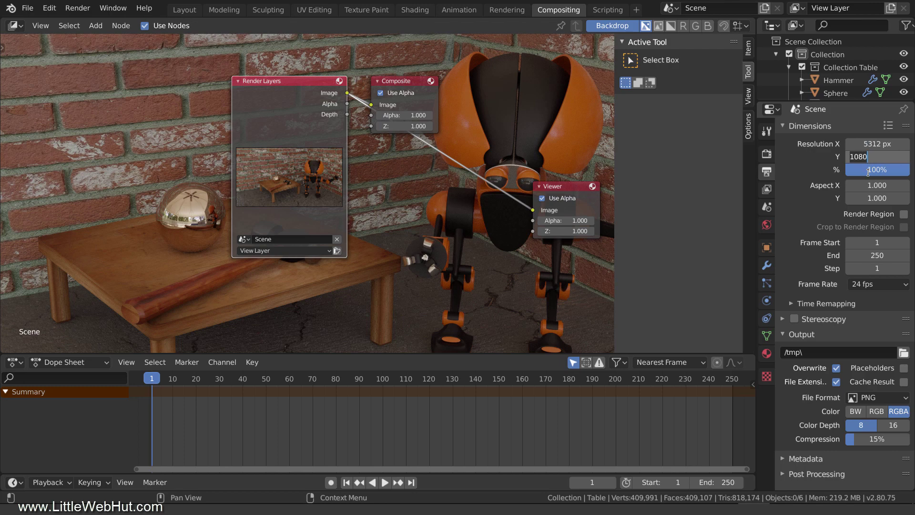
pyautogui.write('2988')
pyautogui.press('Return')
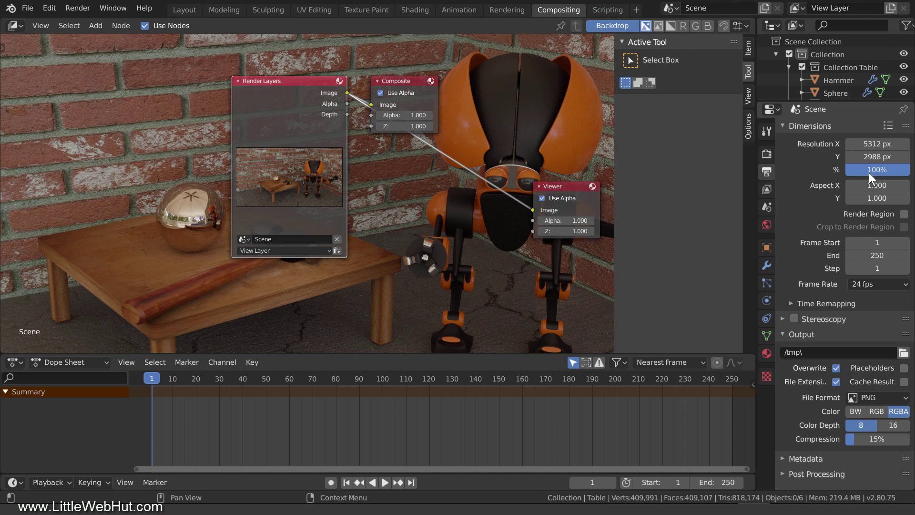
# Step: Set the output resolution scale to 35%
pyautogui.click(879, 170)
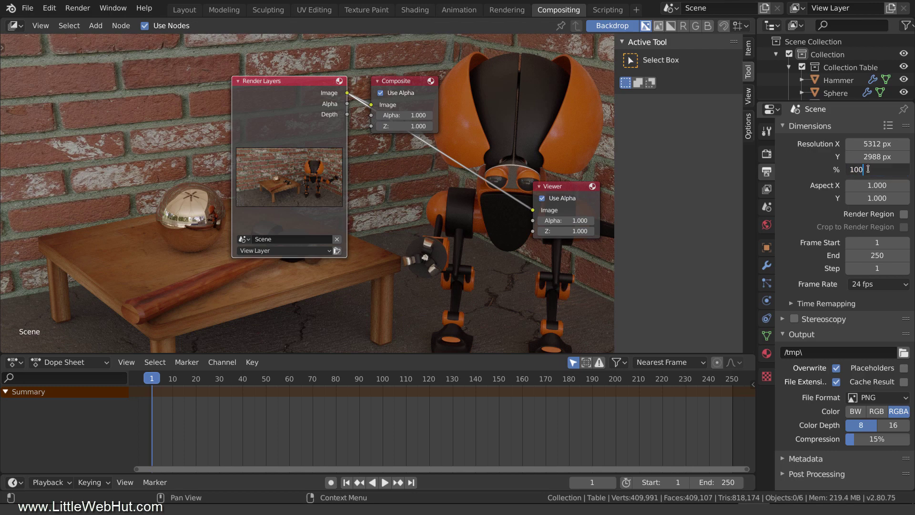
pyautogui.write('35')
pyautogui.press('Return')
pyautogui.click(82, 8)
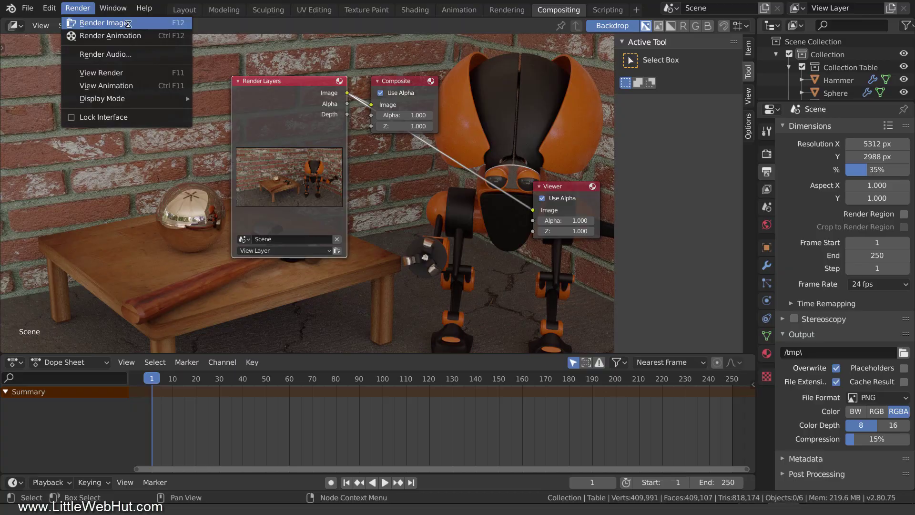
# Step: Render the current frame over a transparent background, then close the Render Result window
pyautogui.click(127, 24)
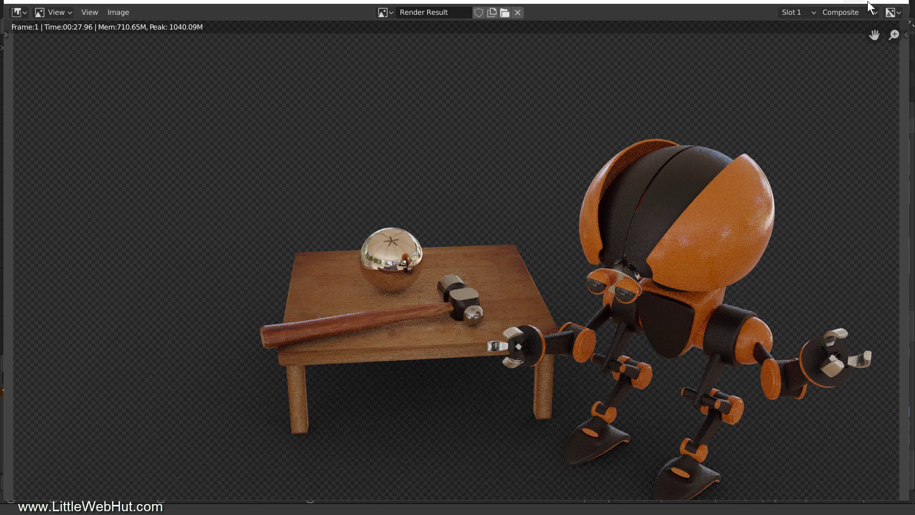
pyautogui.click(900, 3)
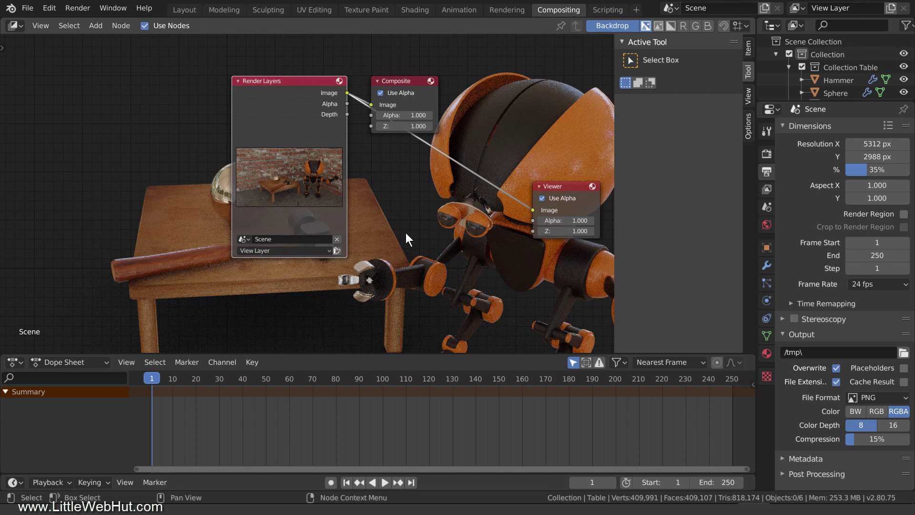
# Step: Resize the backdrop, move the Composite node above the Viewer node, and move Render Layers to the left edge
pyautogui.press('v')
pyautogui.press('v')
pyautogui.press('v')
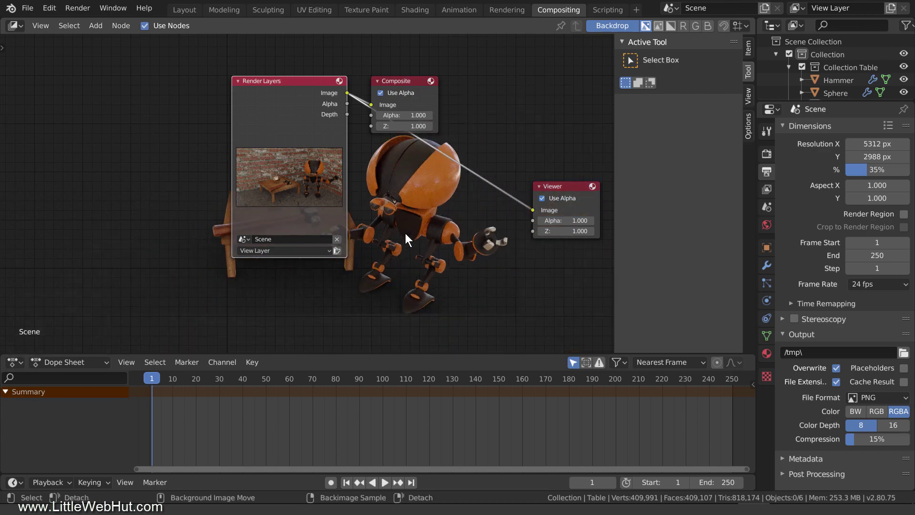
pyautogui.hotkey('alt', 'v')
pyautogui.hotkey('alt', 'v')
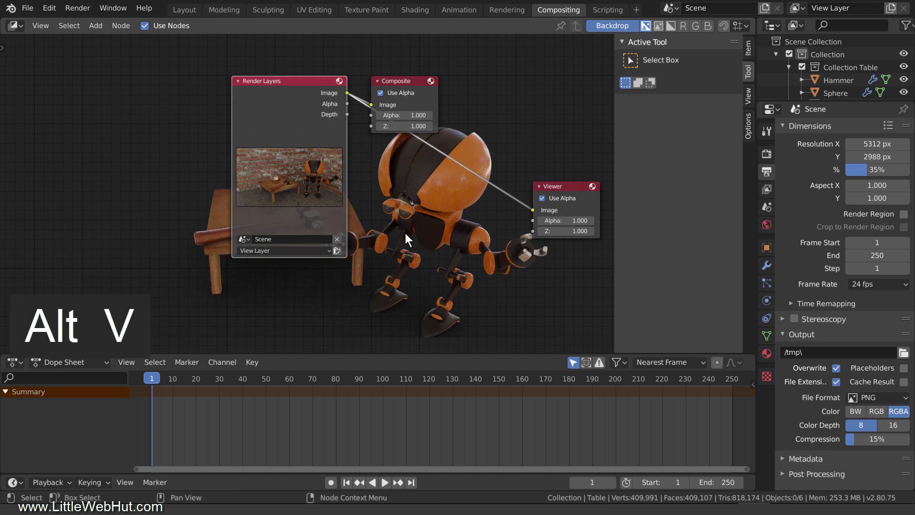
pyautogui.click(408, 81)
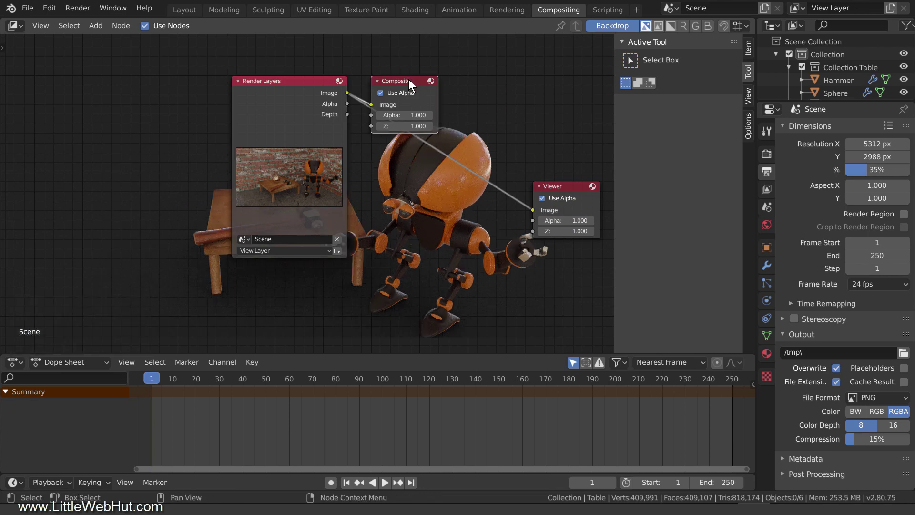
pyautogui.moveTo(408, 80); pyautogui.dragTo(569, 69)
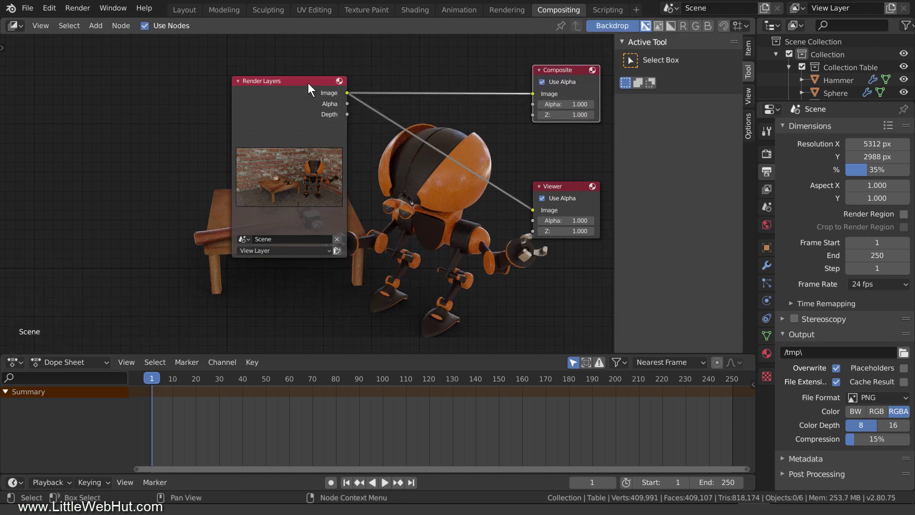
pyautogui.moveTo(308, 85); pyautogui.dragTo(80, 175)
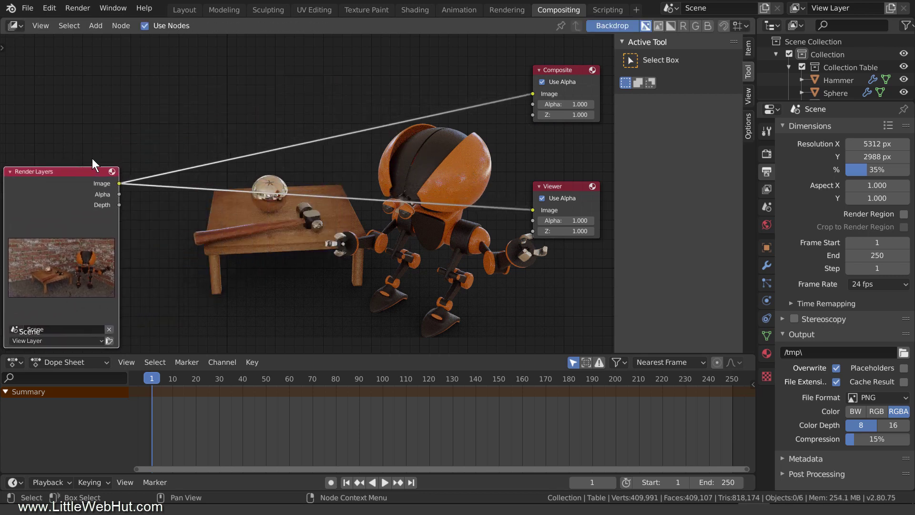
# Step: Add an Image input node loaded with the photo 20190818_124521.jpg
pyautogui.hotkey('shift', 'a')
pyautogui.moveTo(117, 118)
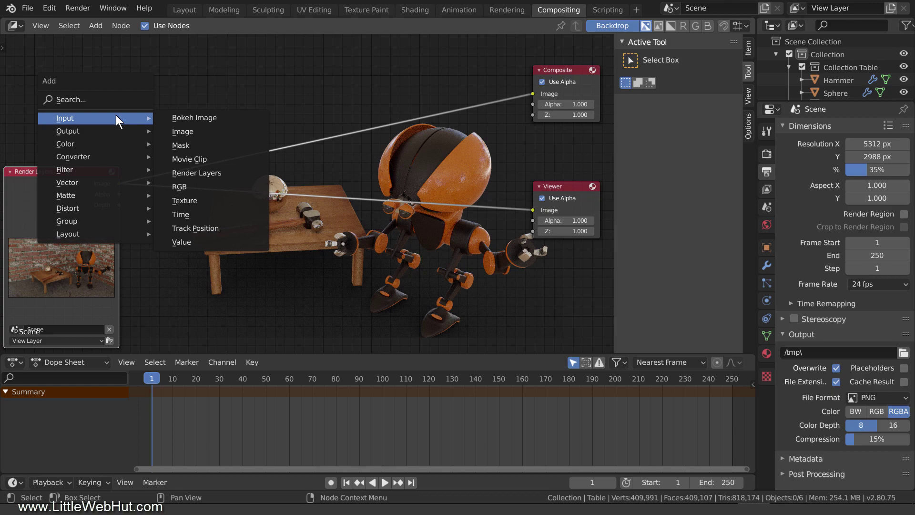
pyautogui.click(187, 131)
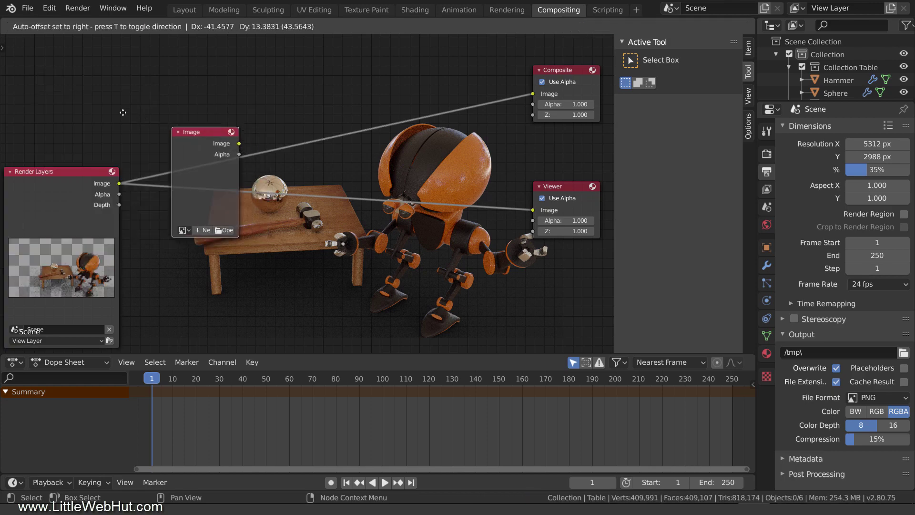
pyautogui.click(39, 42)
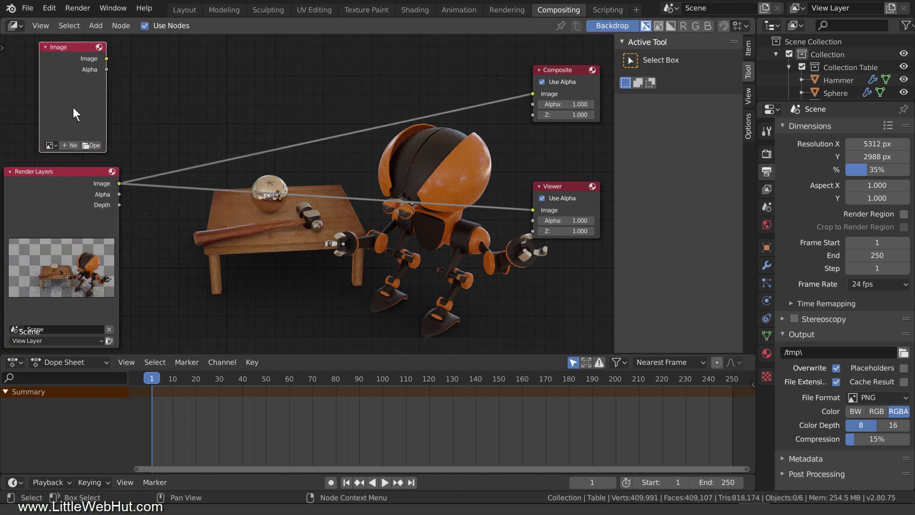
pyautogui.click(92, 146)
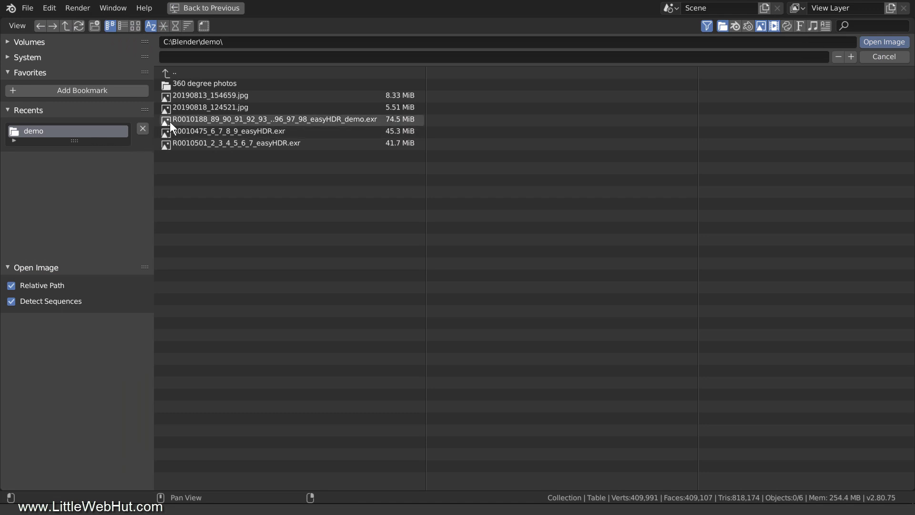
pyautogui.click(184, 106)
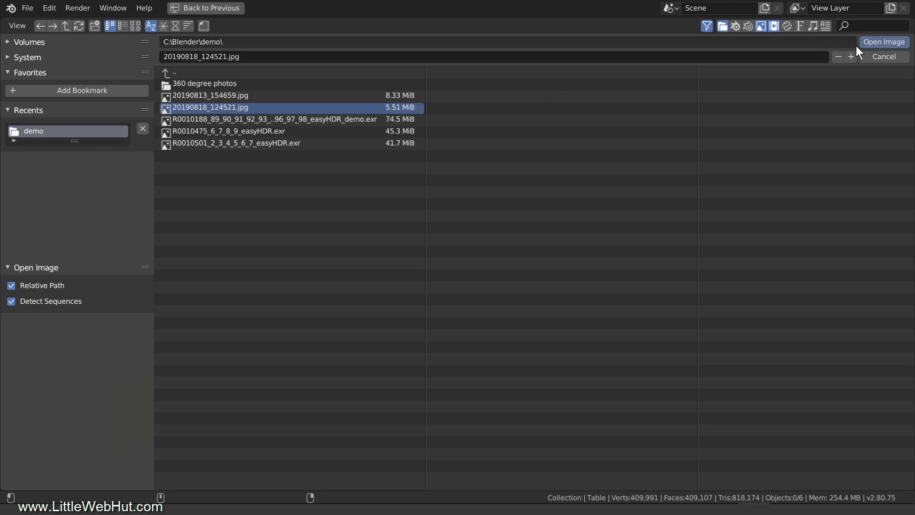
pyautogui.click(874, 42)
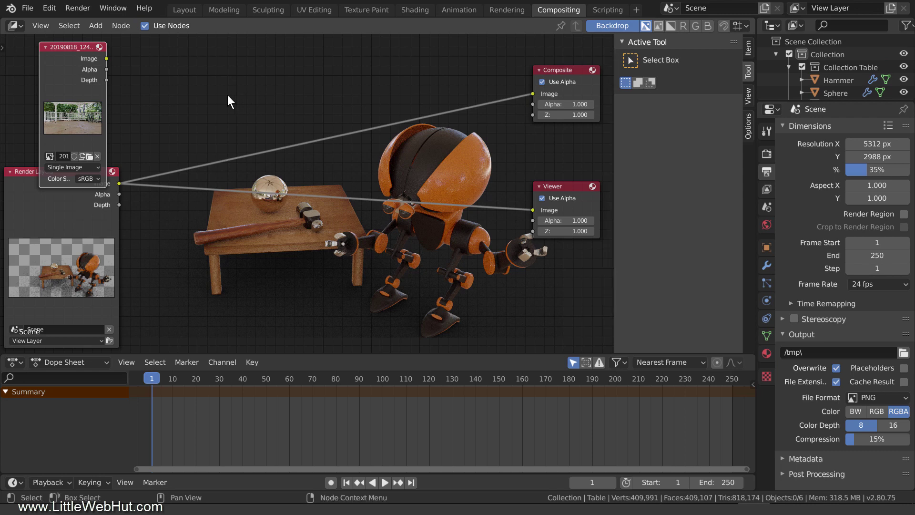
# Step: Add an Alpha Over node layering the robot render over the photo, output to Composite and Viewer
pyautogui.hotkey('shift', 'a')
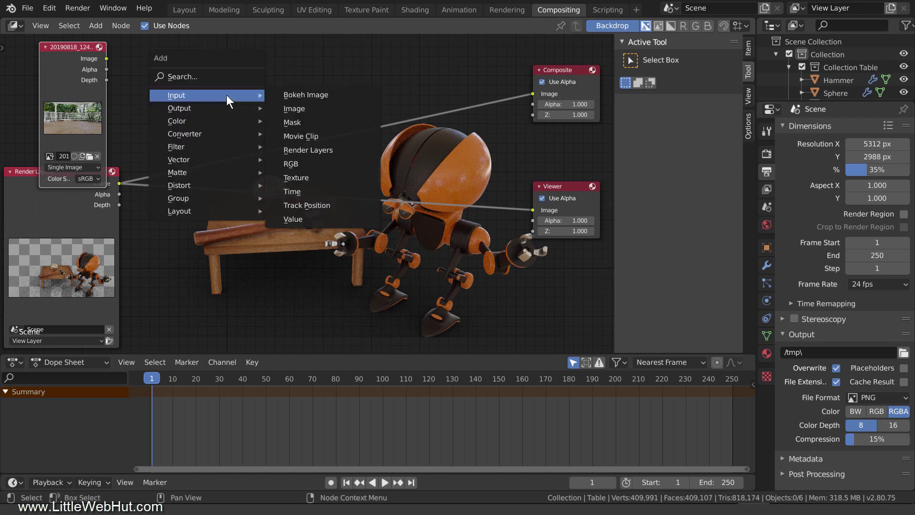
pyautogui.moveTo(226, 117)
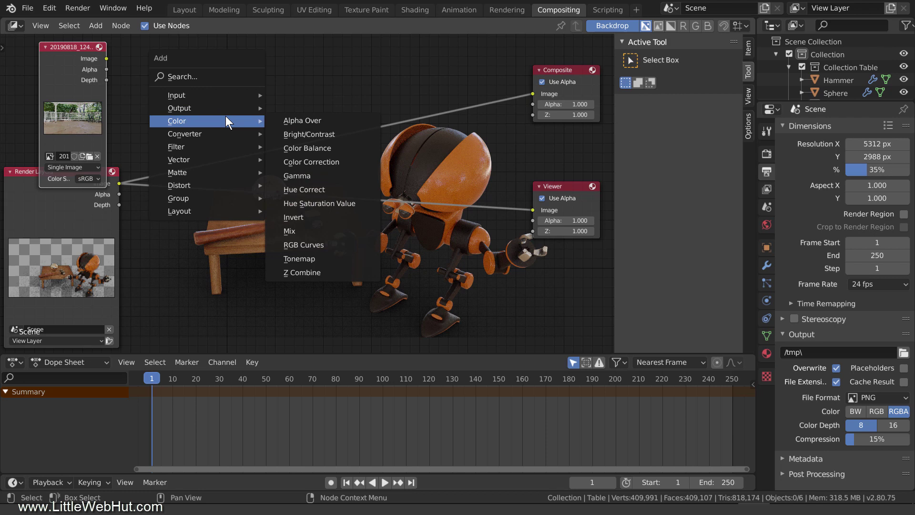
pyautogui.click(295, 119)
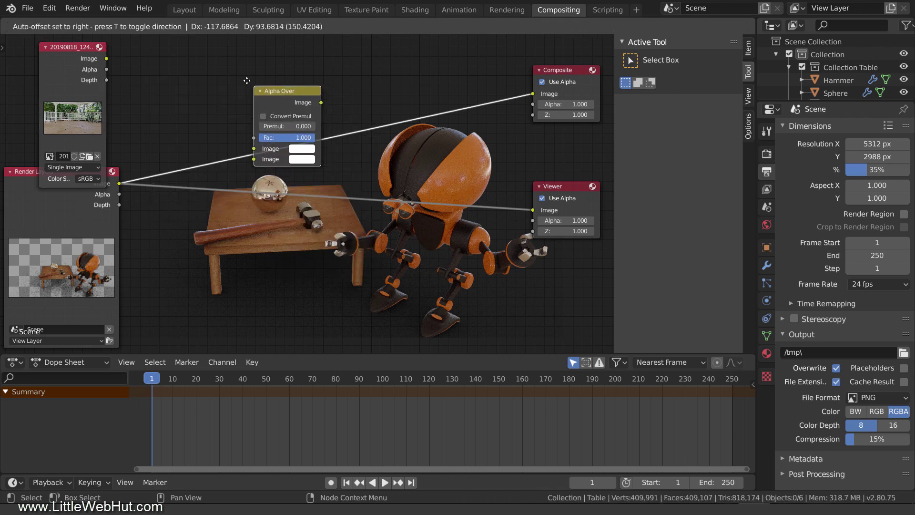
pyautogui.click(219, 50)
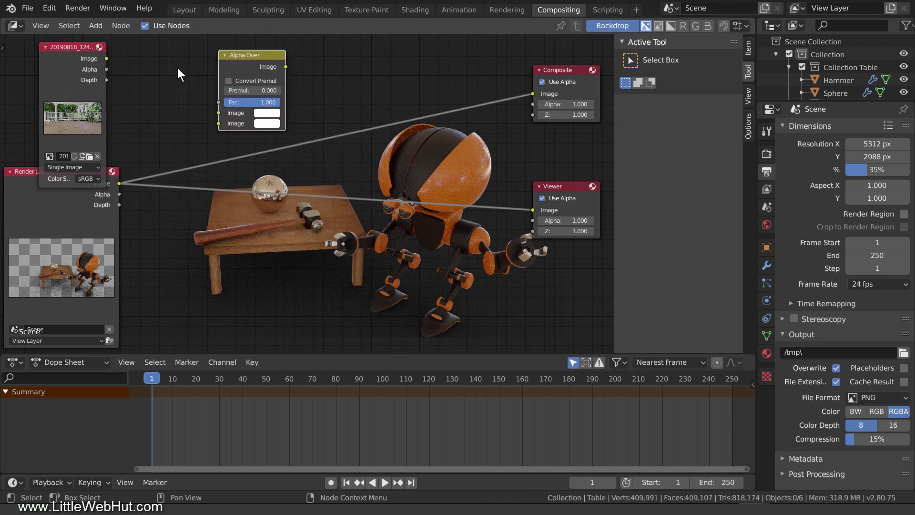
pyautogui.moveTo(107, 58); pyautogui.dragTo(218, 113)
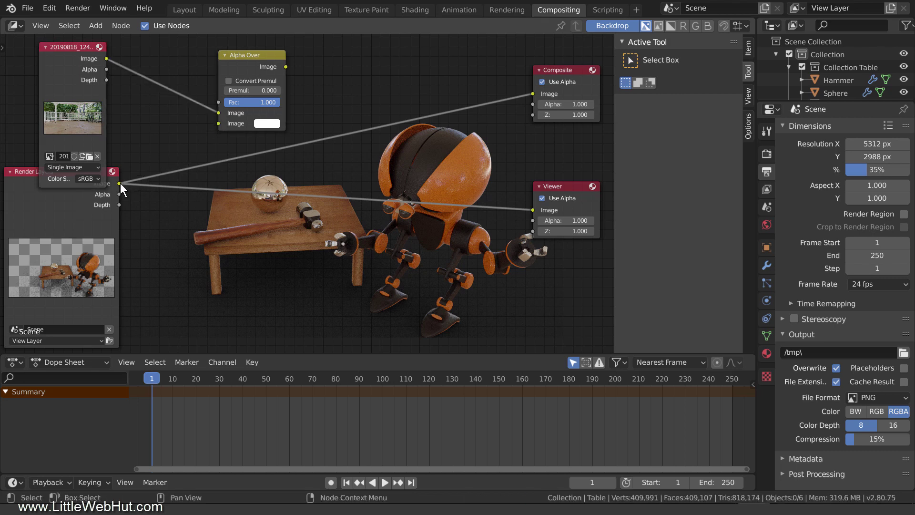
pyautogui.moveTo(119, 183); pyautogui.dragTo(221, 126)
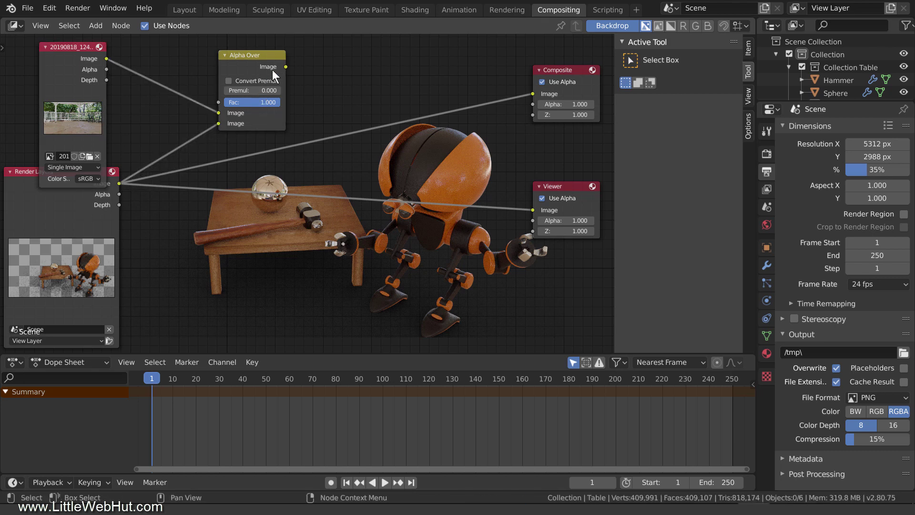
pyautogui.moveTo(286, 67); pyautogui.dragTo(532, 94)
pyautogui.moveTo(287, 65); pyautogui.dragTo(531, 208)
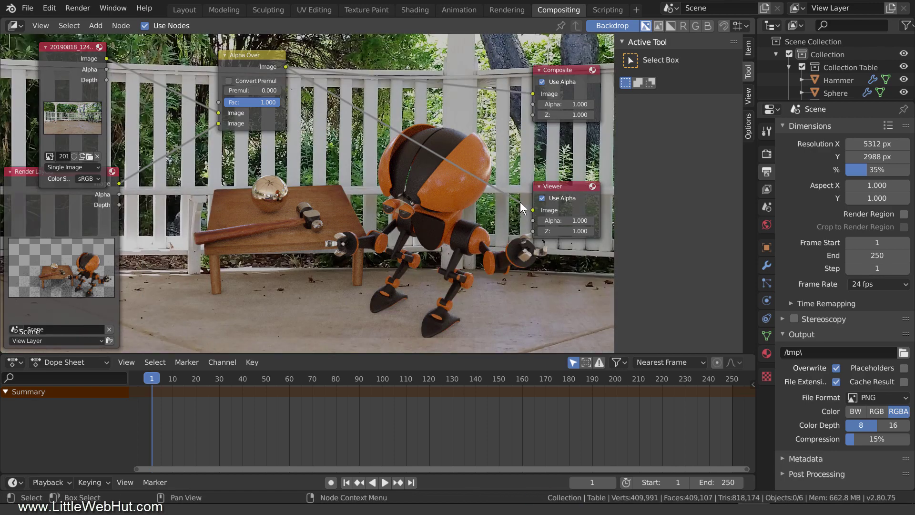
# Step: Insert a Scale node on the photo's link, set to Render Size
pyautogui.hotkey('shift', 'a')
pyautogui.moveTo(190, 165)
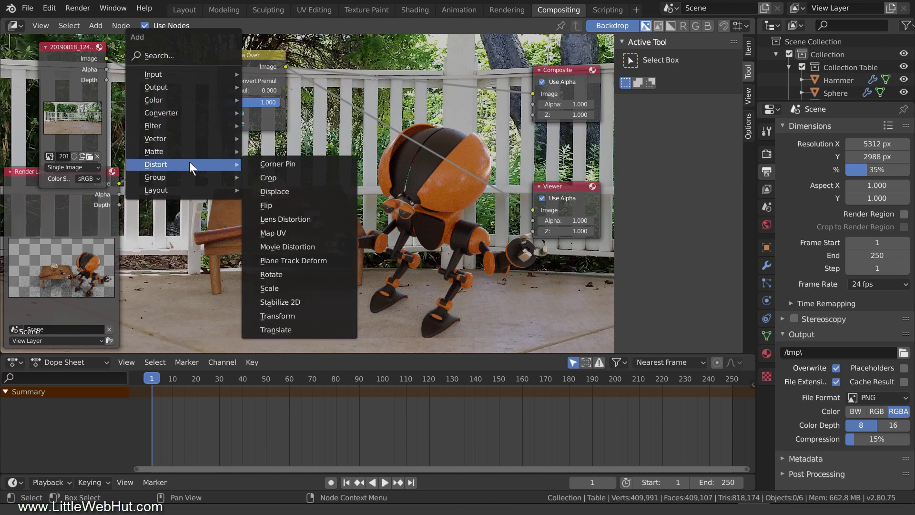
pyautogui.click(281, 288)
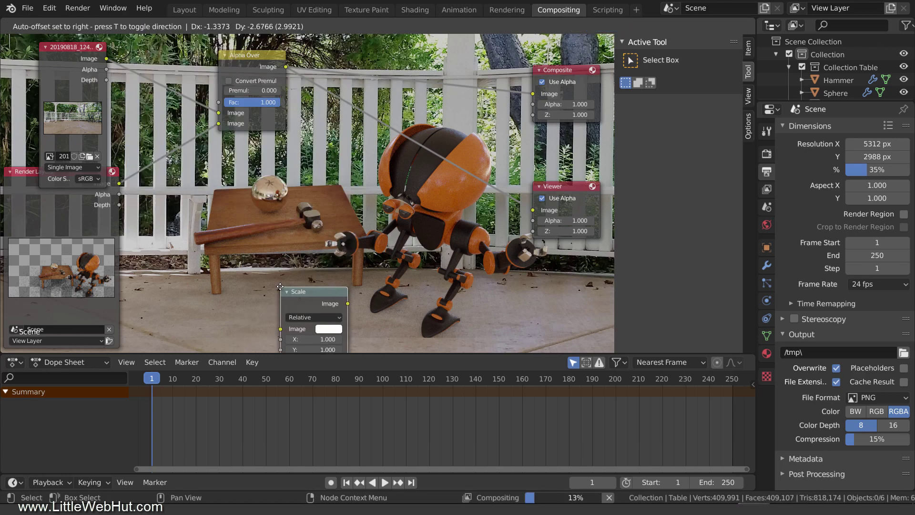
pyautogui.click(131, 50)
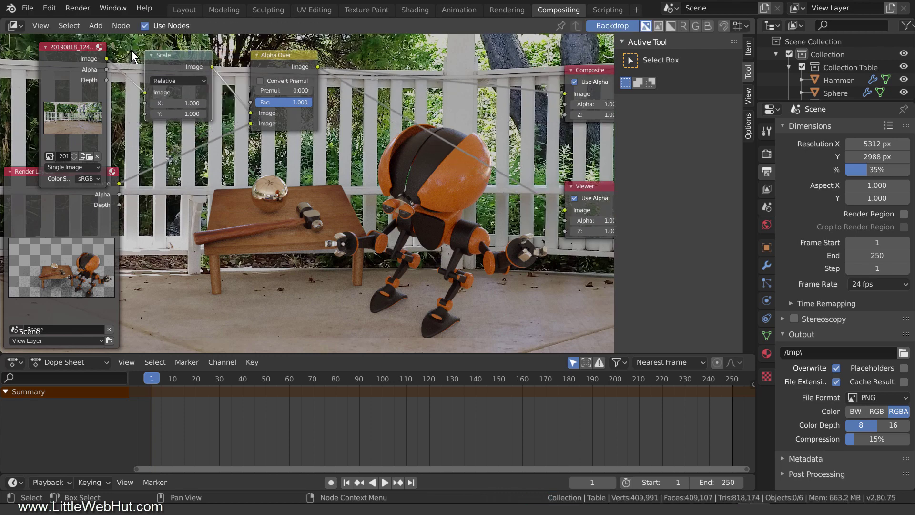
pyautogui.click(186, 81)
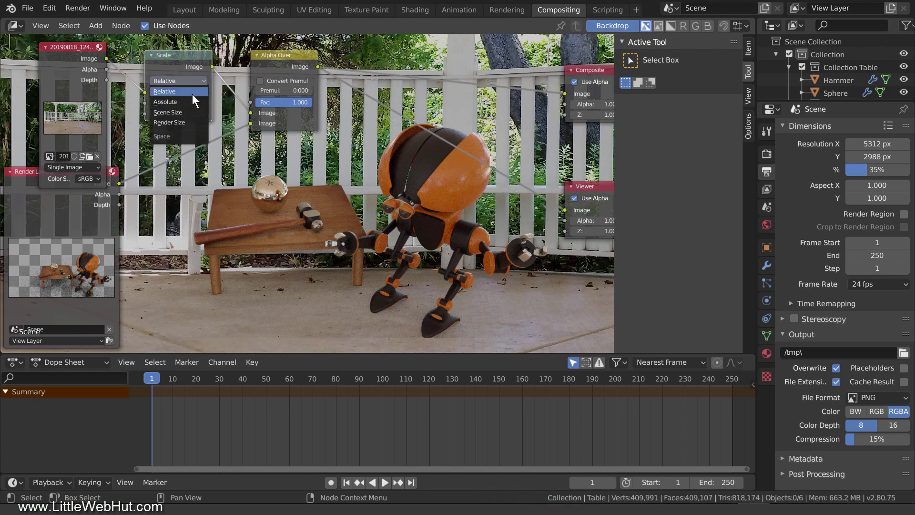
pyautogui.click(196, 122)
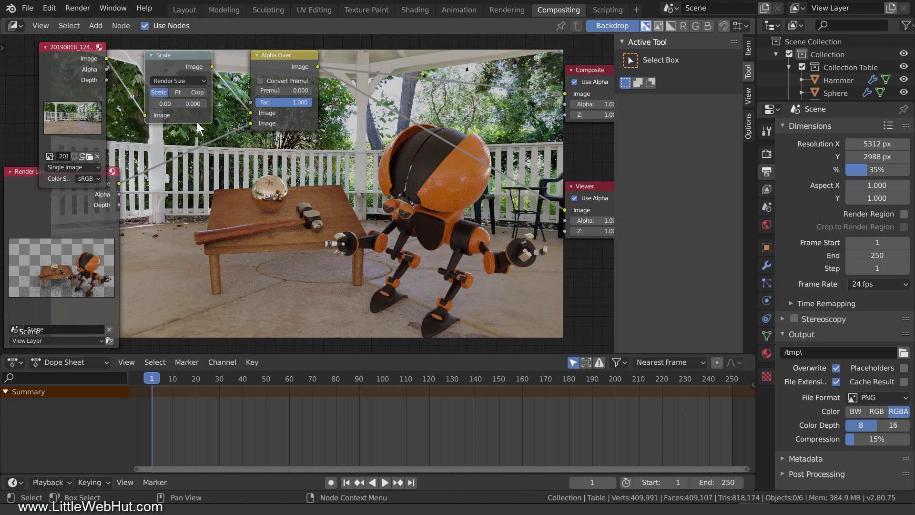
# Step: Return to the Layout workspace, look through the camera again, and select the Camera object
pyautogui.click(188, 9)
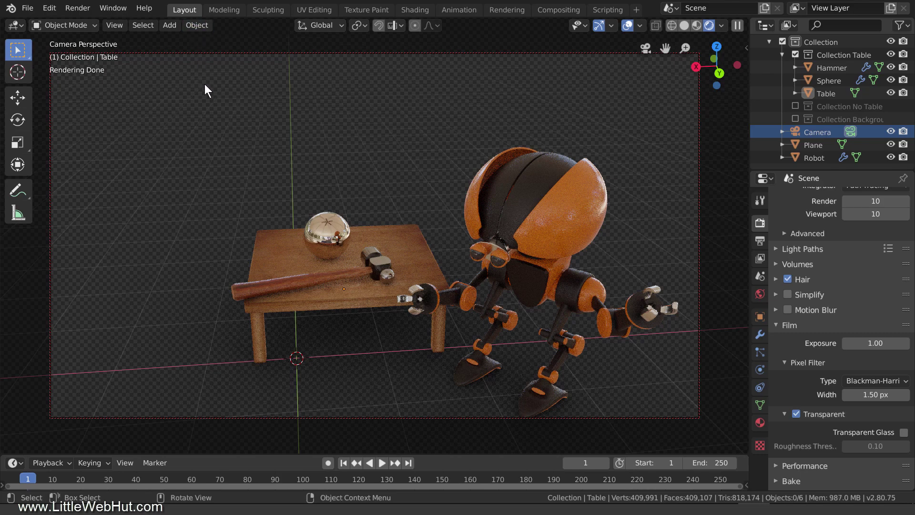
pyautogui.press('KP_0')
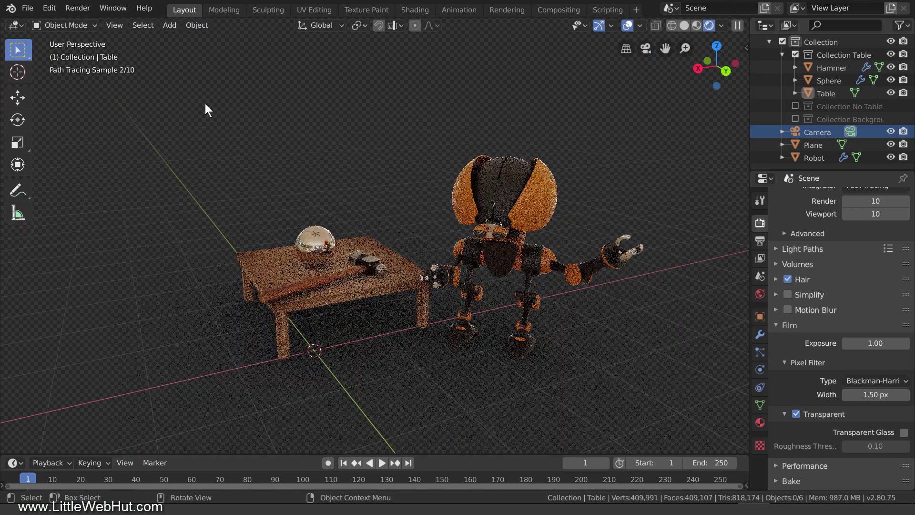
pyautogui.press('KP_0')
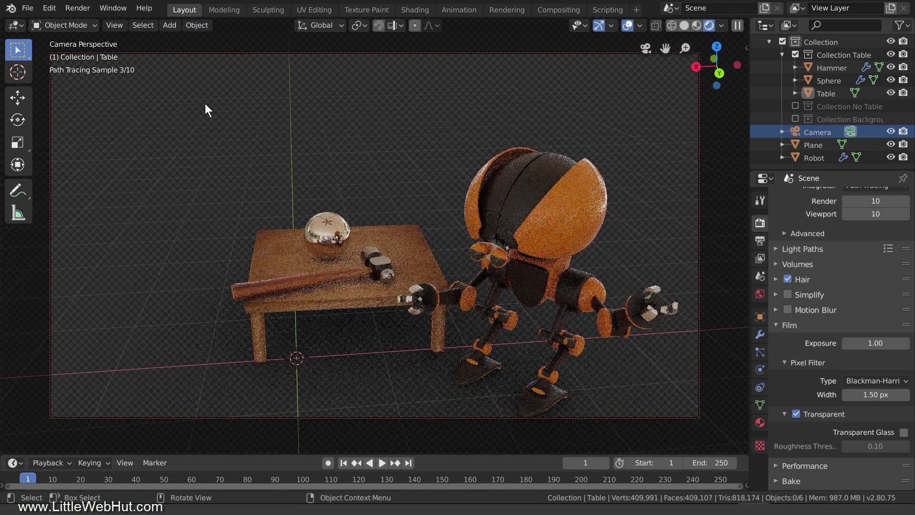
pyautogui.click(822, 134)
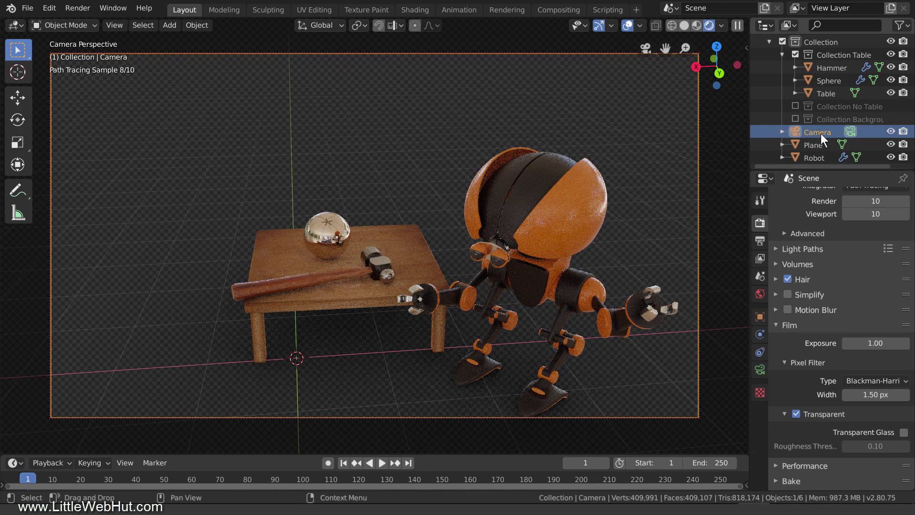
# Step: Enable the camera's Background Images and add 20190818_124521.jpg as its background
pyautogui.click(759, 369)
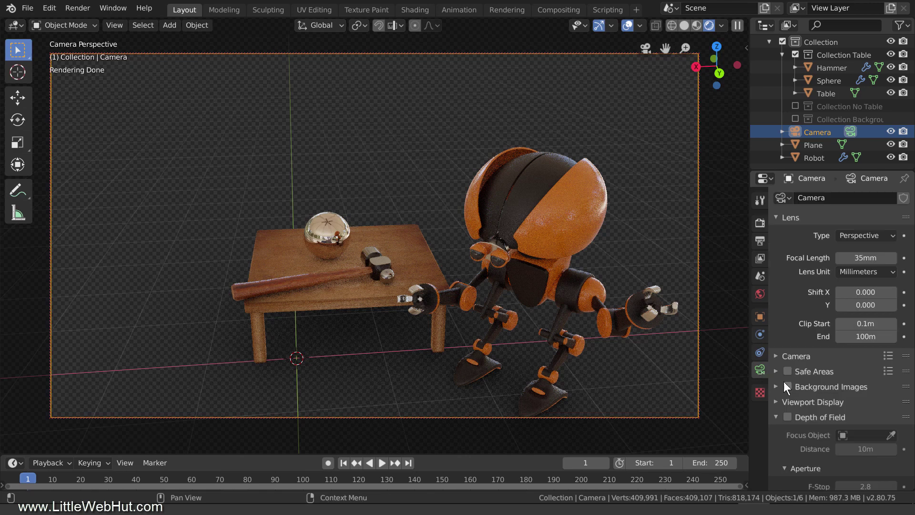
pyautogui.click(777, 387)
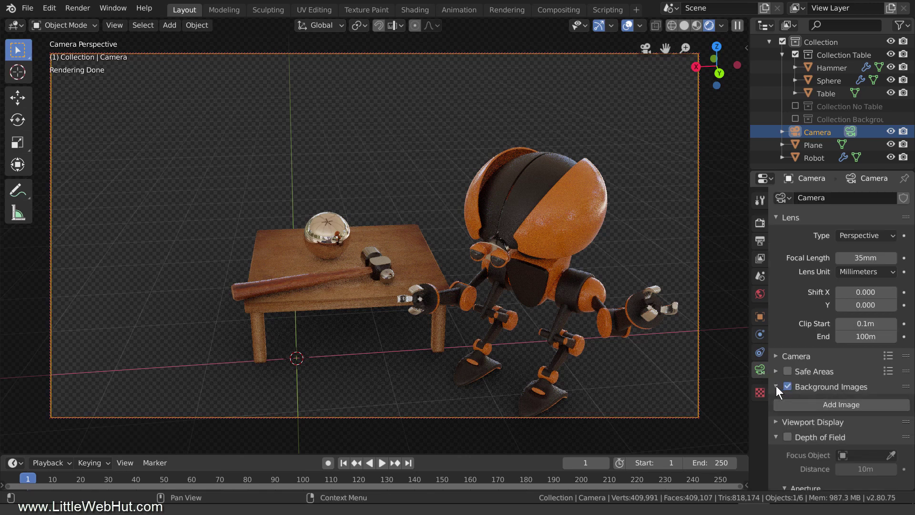
pyautogui.click(807, 405)
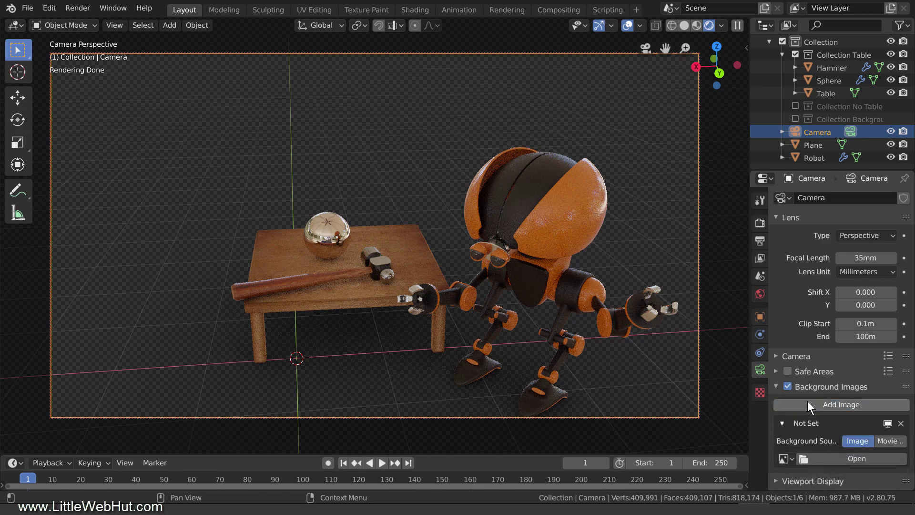
pyautogui.click(791, 459)
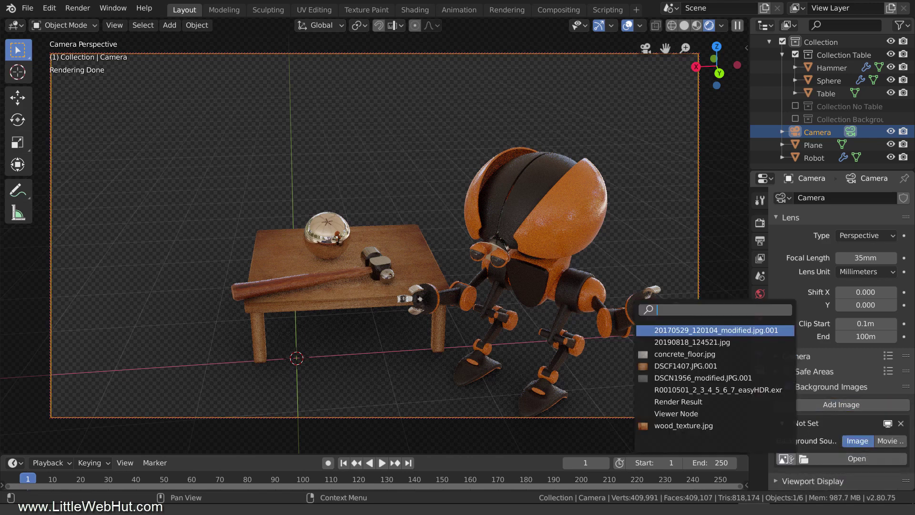
pyautogui.click(742, 344)
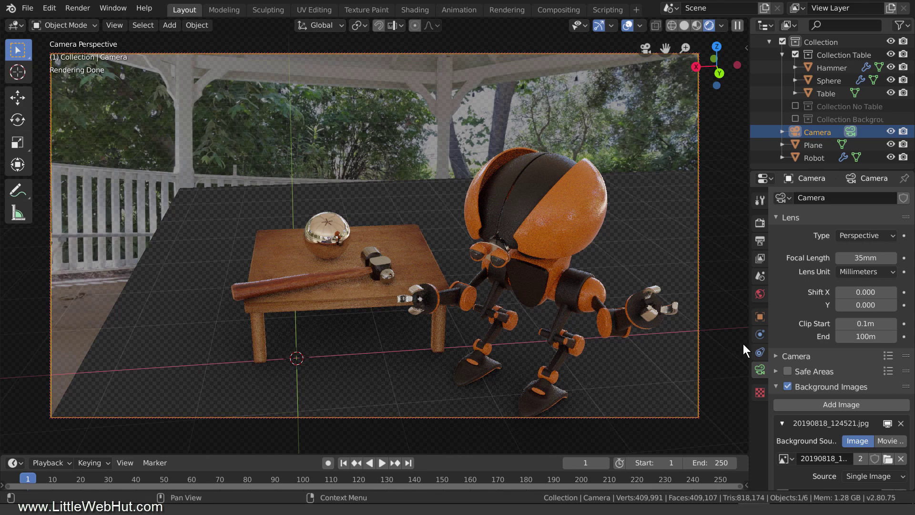
# Step: Hide the floor plane and dolly the camera back so the robot and table appear smaller
pyautogui.click(639, 233)
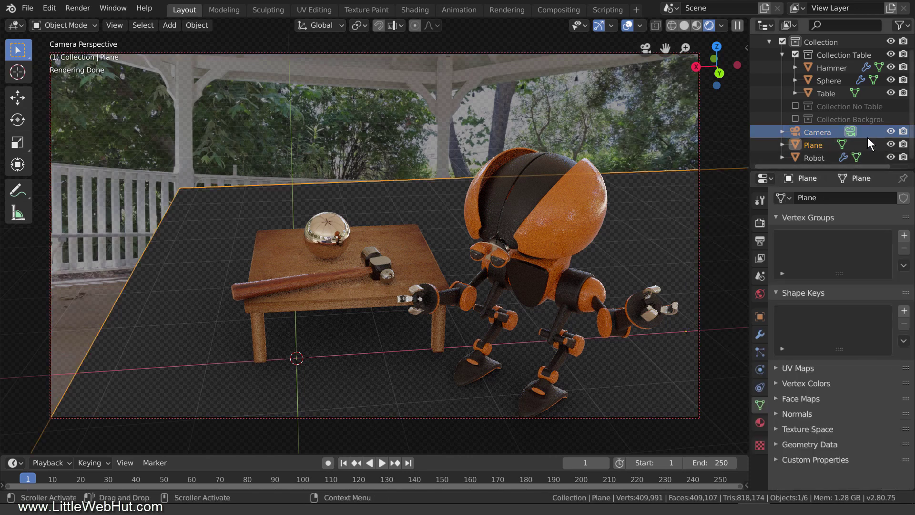
pyautogui.click(890, 144)
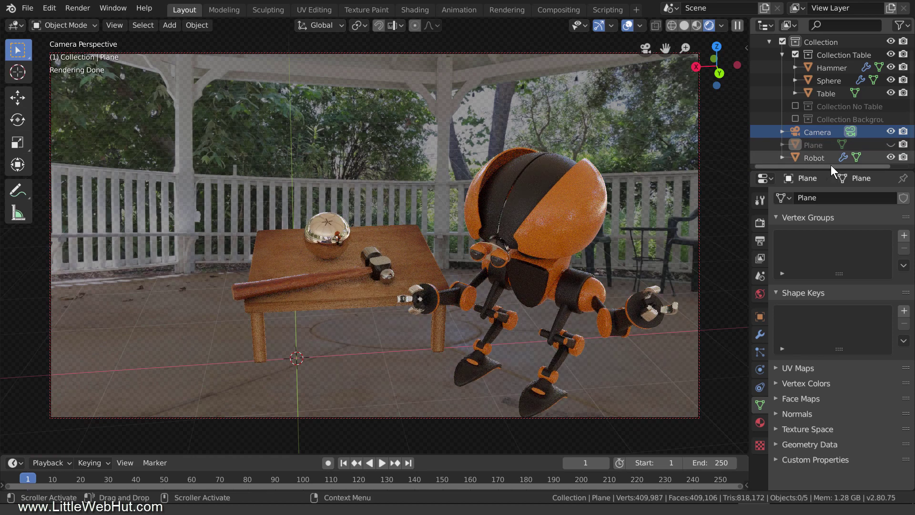
pyautogui.scroll(-5, 494, 279)
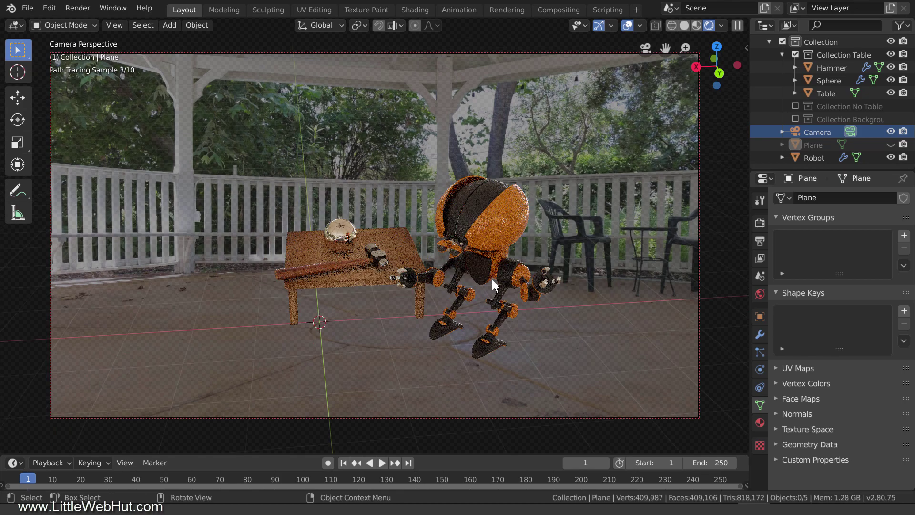
pyautogui.moveTo(492, 279); pyautogui.dragTo(453, 315, button='middle')
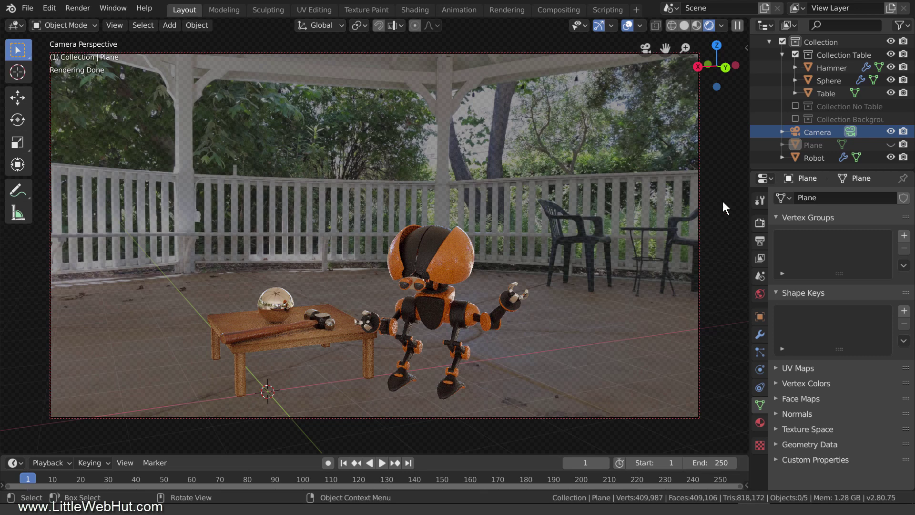
# Step: Turn off the camera's background image and Film Transparent, then switch to the Shading workspace
pyautogui.click(815, 130)
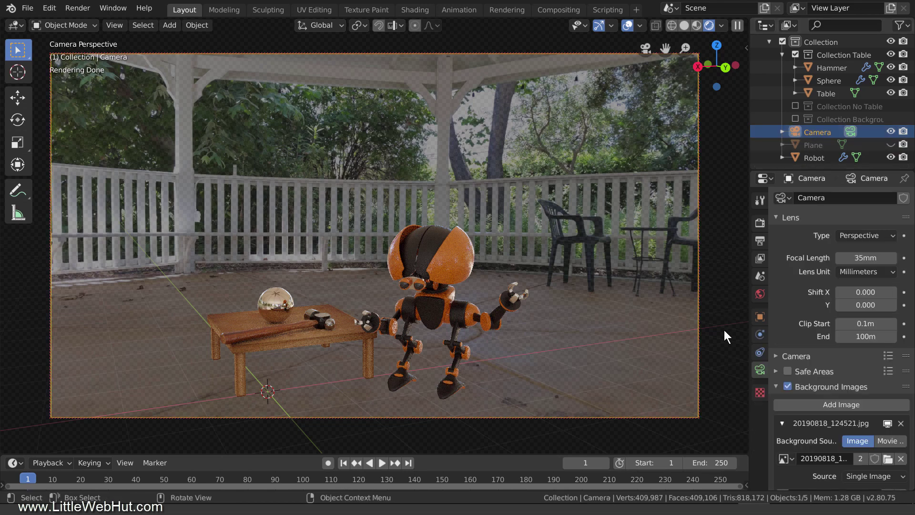
pyautogui.click(787, 386)
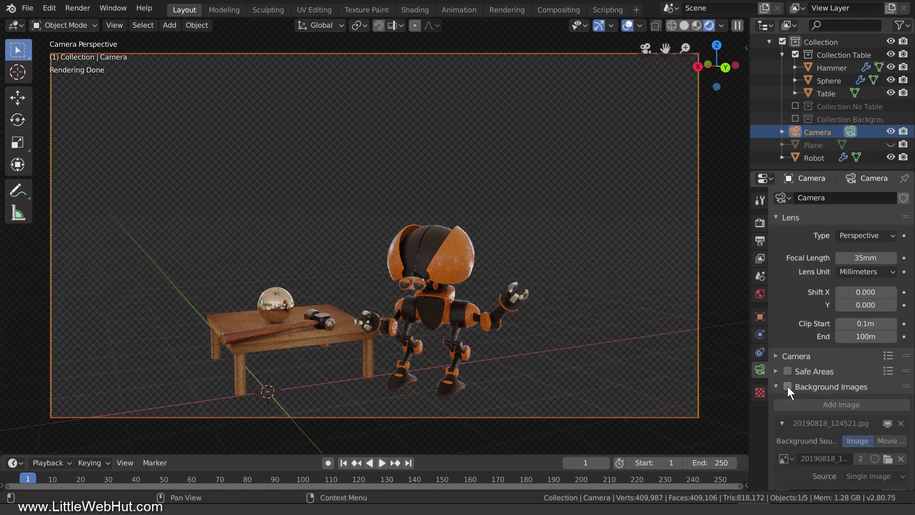
pyautogui.click(761, 223)
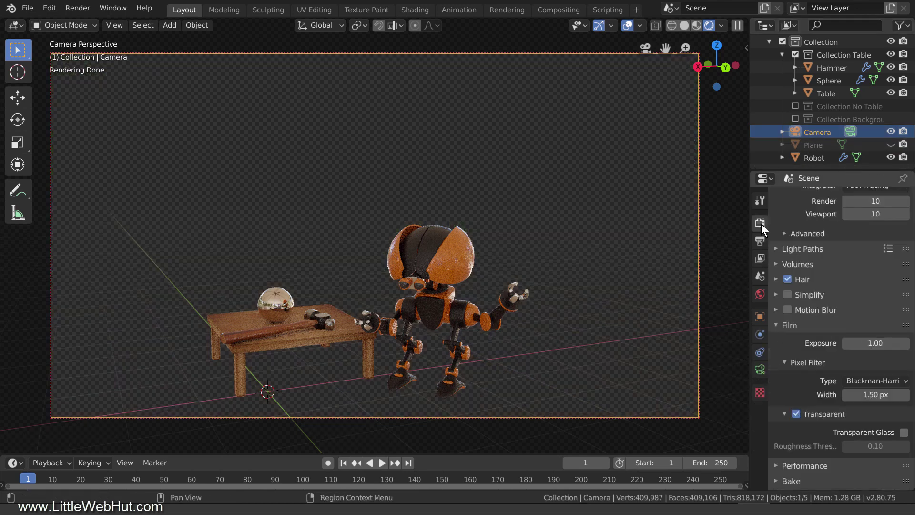
pyautogui.click(795, 413)
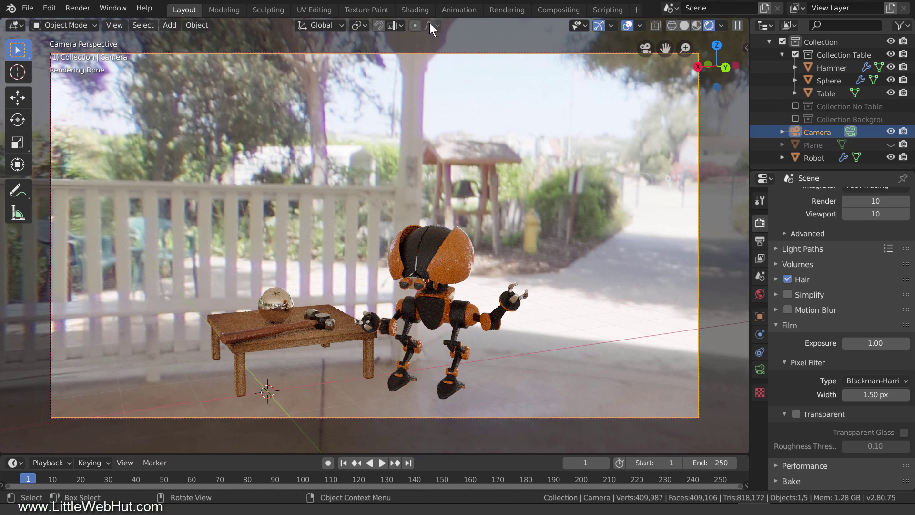
pyautogui.click(421, 10)
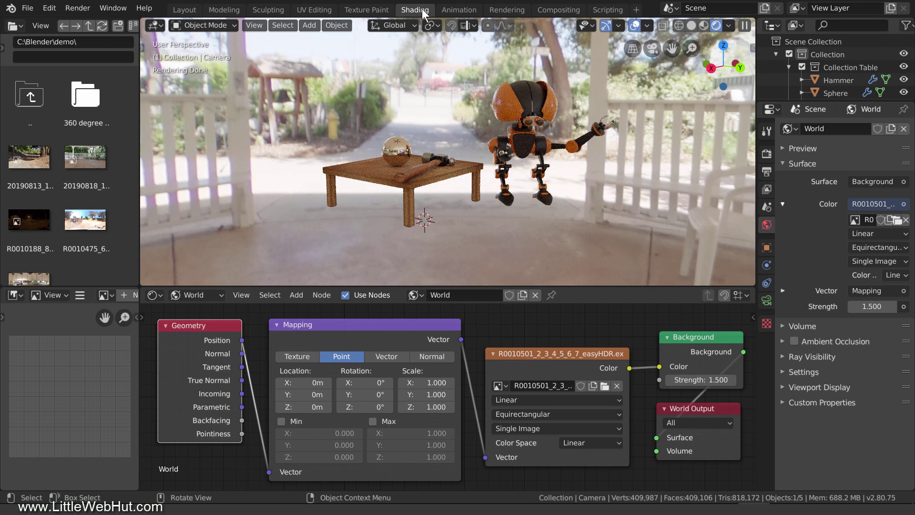
# Step: From the camera view, rotate the world Mapping node 105° on Z, then return to Layout
pyautogui.press('KP_0')
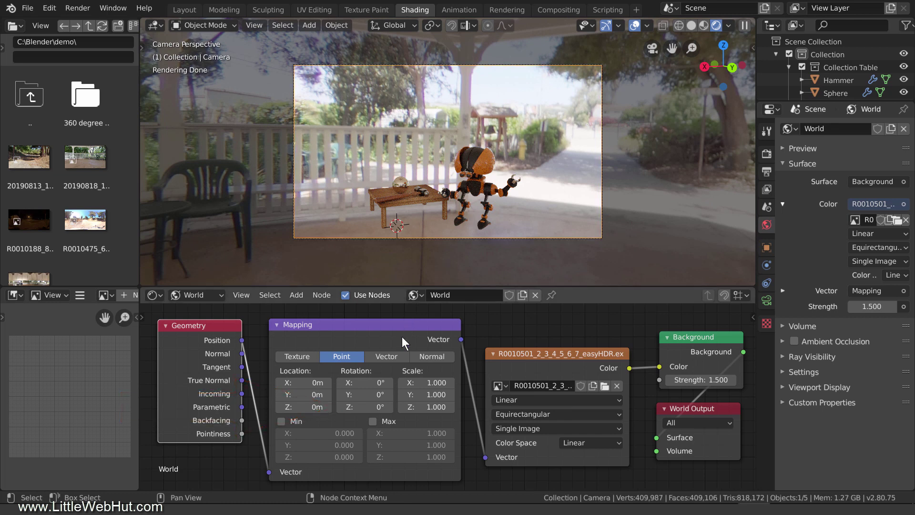
pyautogui.click(372, 407)
pyautogui.write('105')
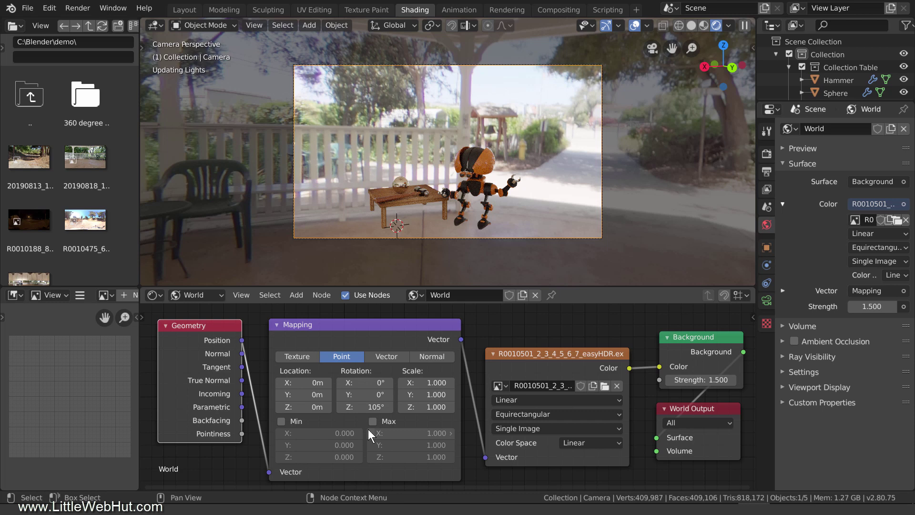
pyautogui.press('Return')
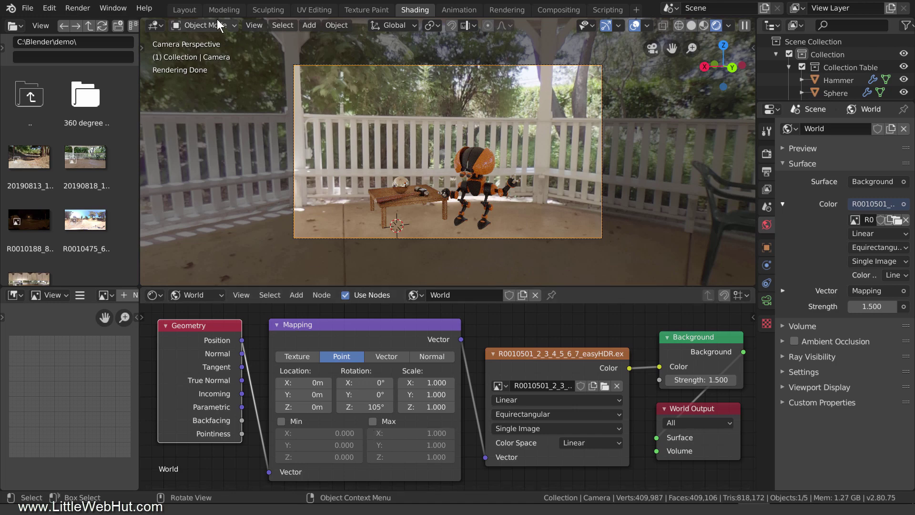
pyautogui.click(192, 9)
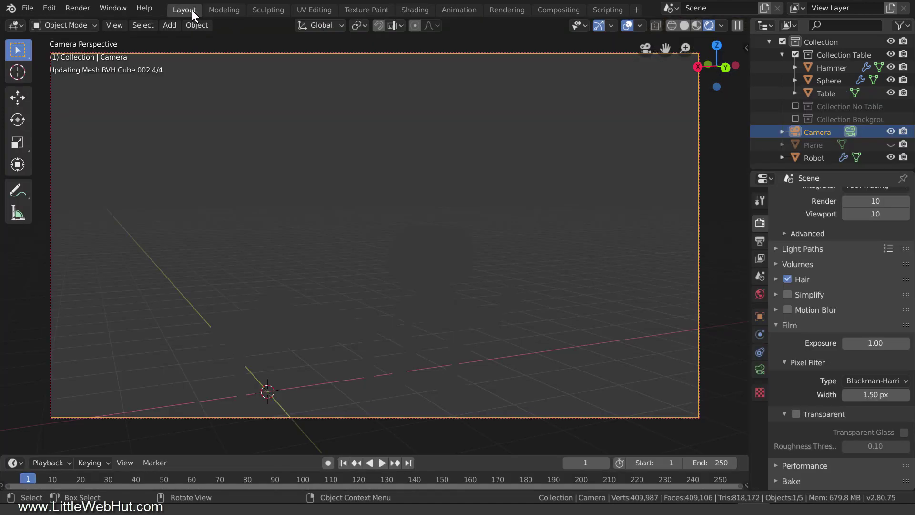
# Step: Make the film transparent, show the camera background photo, and unhide the floor plane
pyautogui.click(796, 414)
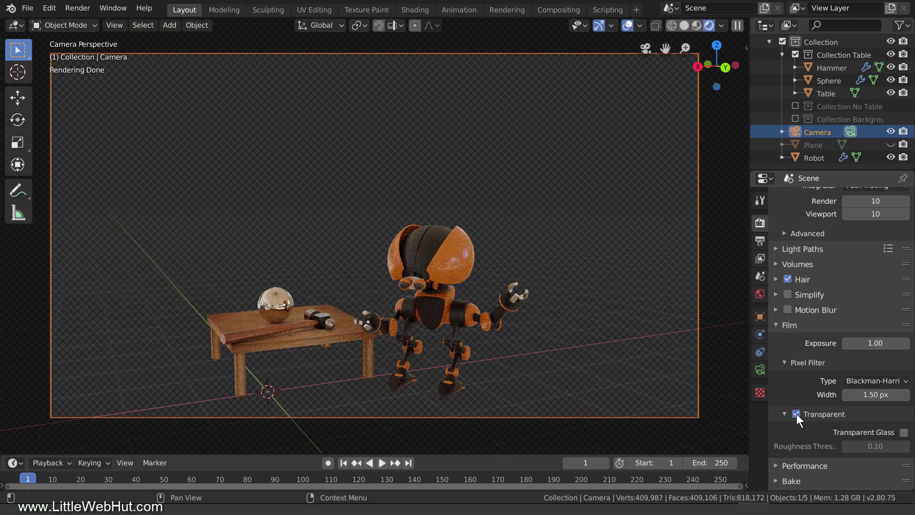
pyautogui.click(761, 370)
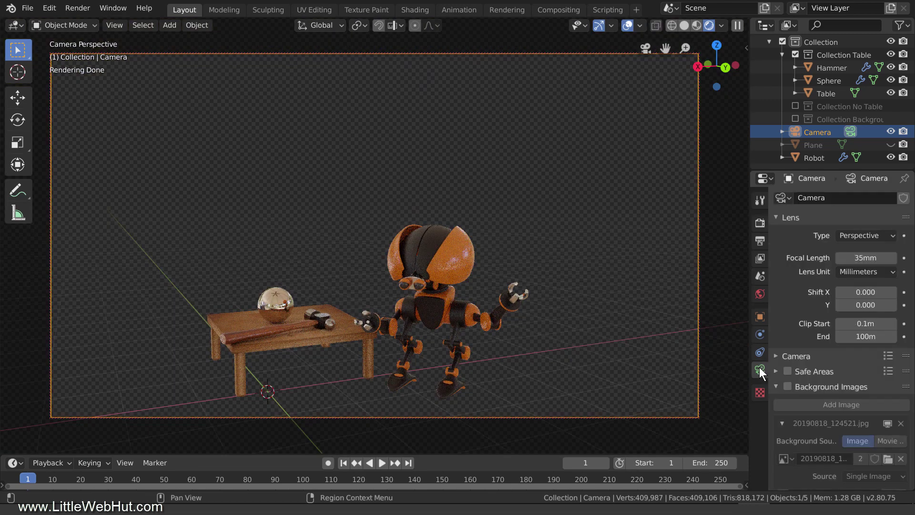
pyautogui.click(788, 387)
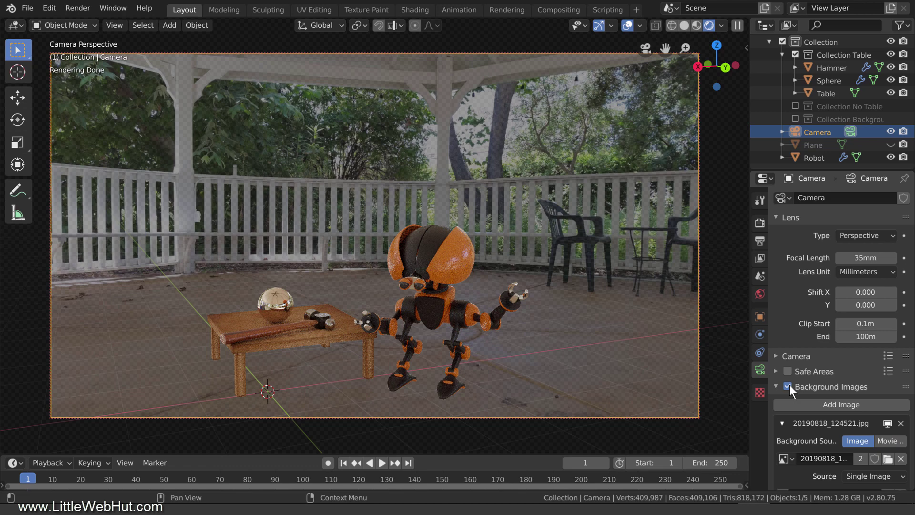
pyautogui.click(891, 144)
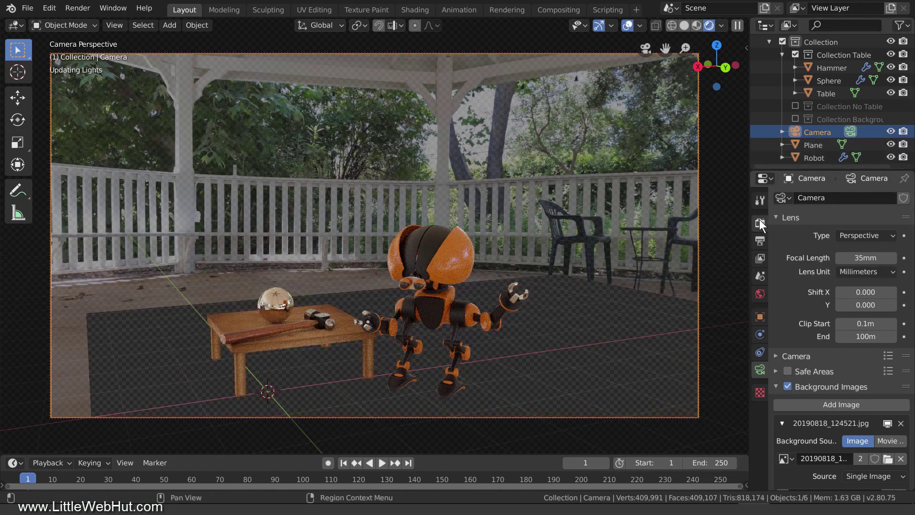
# Step: Set the render samples to 128
pyautogui.click(760, 220)
pyautogui.scroll(3, 835, 251)
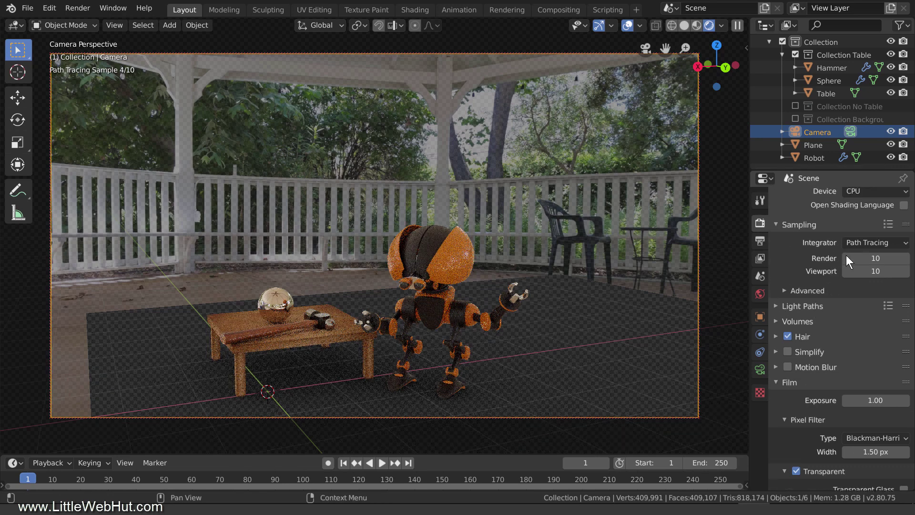
pyautogui.click(868, 258)
pyautogui.write('128')
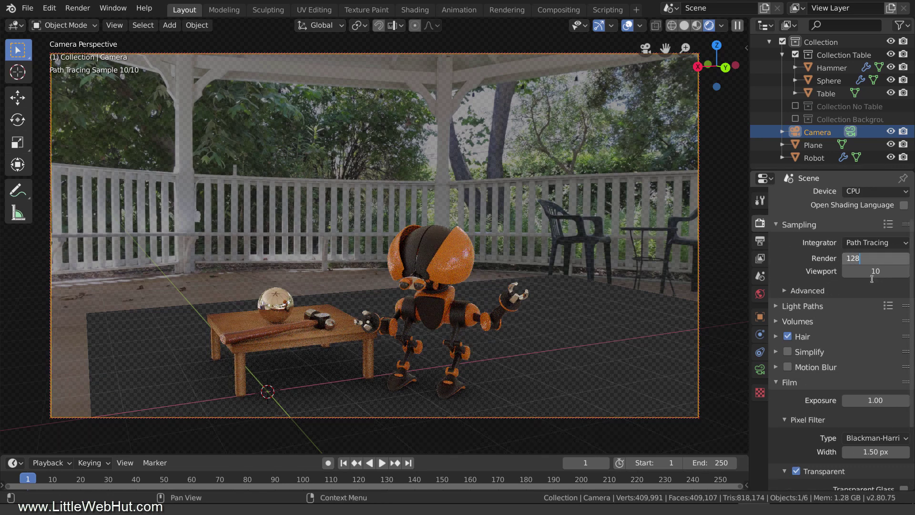
pyautogui.press('Return')
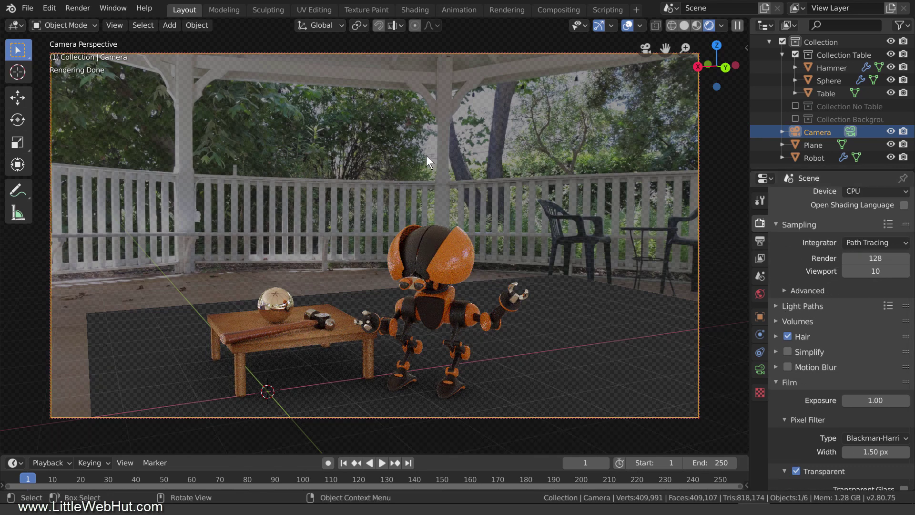
pyautogui.click(81, 9)
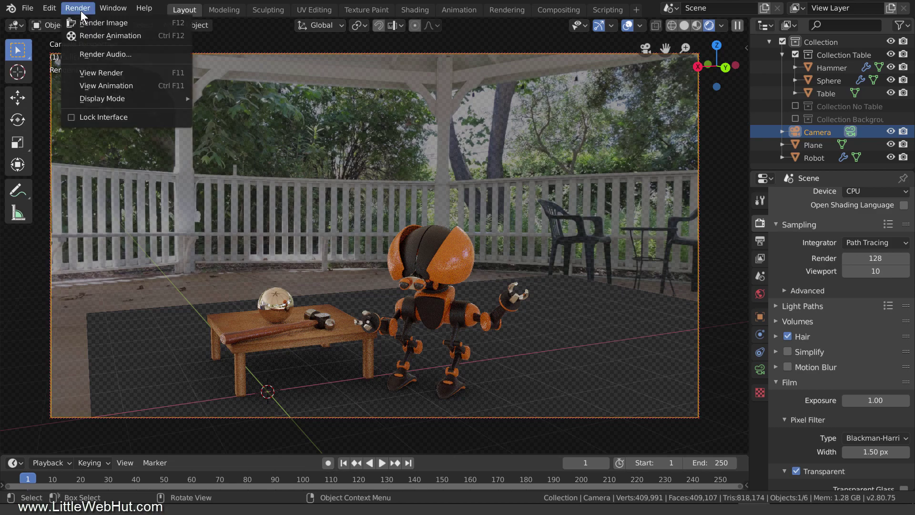
pyautogui.click(134, 22)
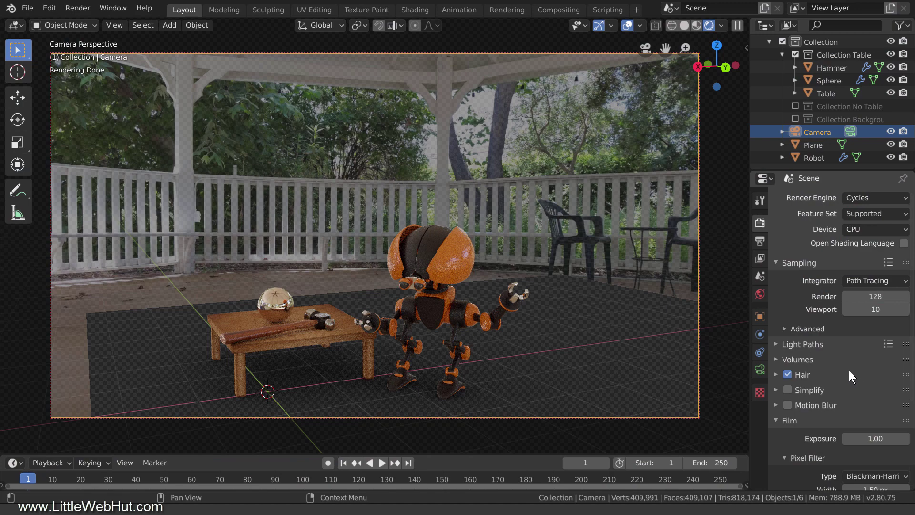
# Step: Replace the world HDRI image with R0010475_6_7_8_9_easyHDR.exr
pyautogui.click(760, 293)
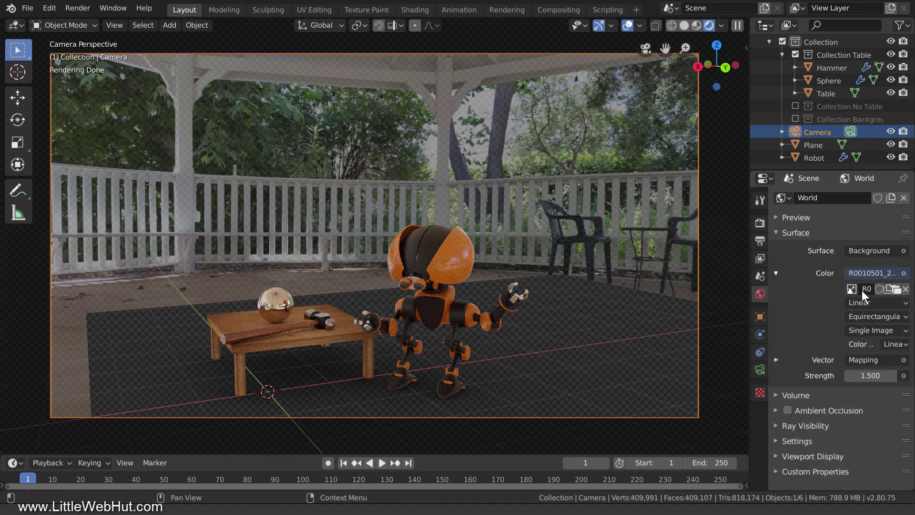
pyautogui.click(895, 289)
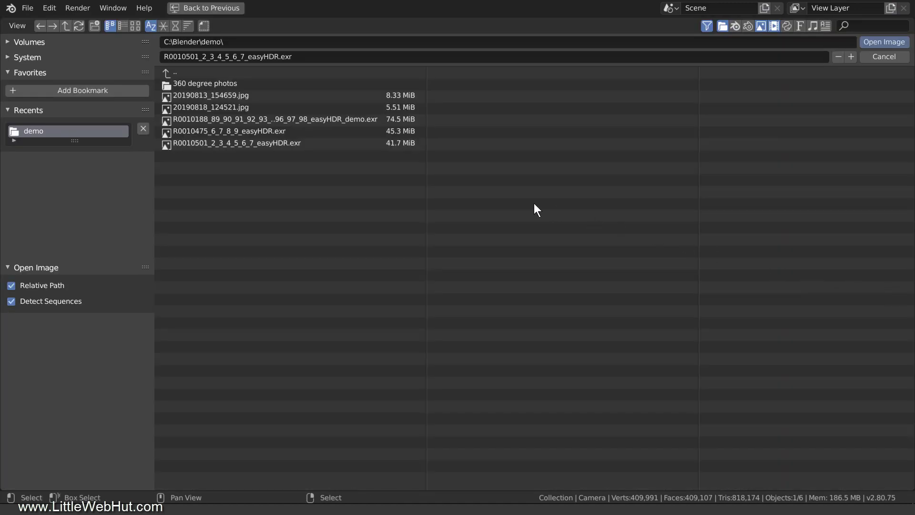
pyautogui.click(232, 132)
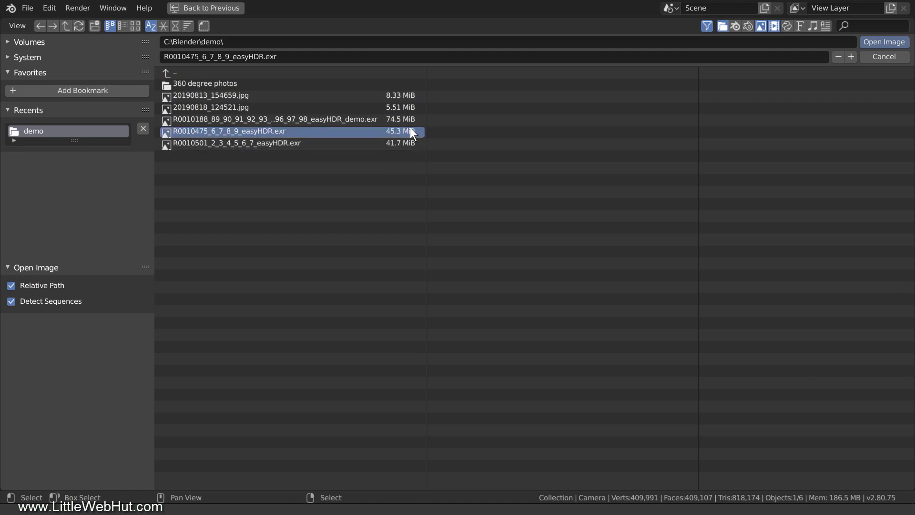
pyautogui.click(879, 42)
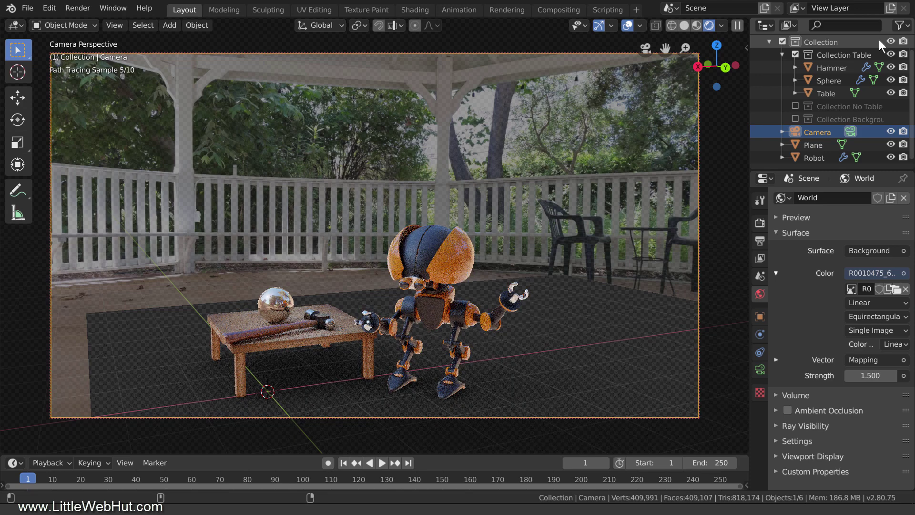
# Step: Lower the world strength from 1.5 to 0.7
pyautogui.click(871, 375)
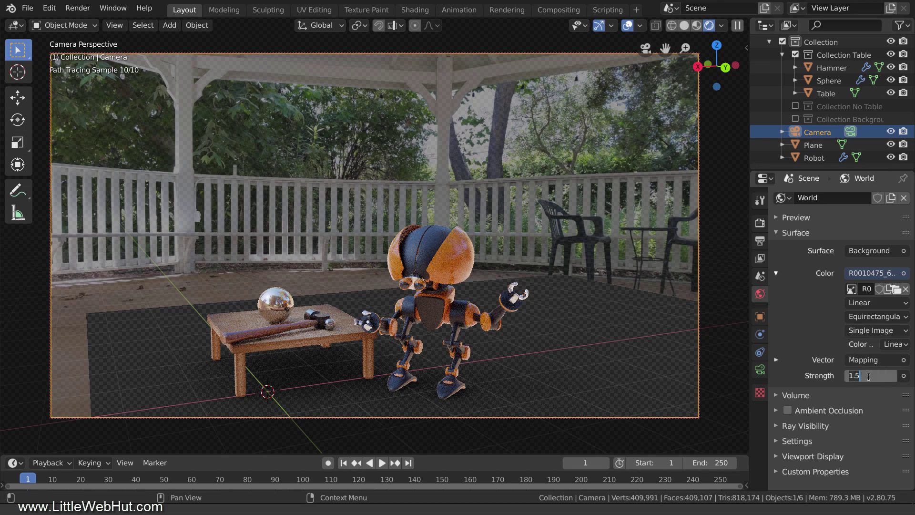
pyautogui.write('0.7')
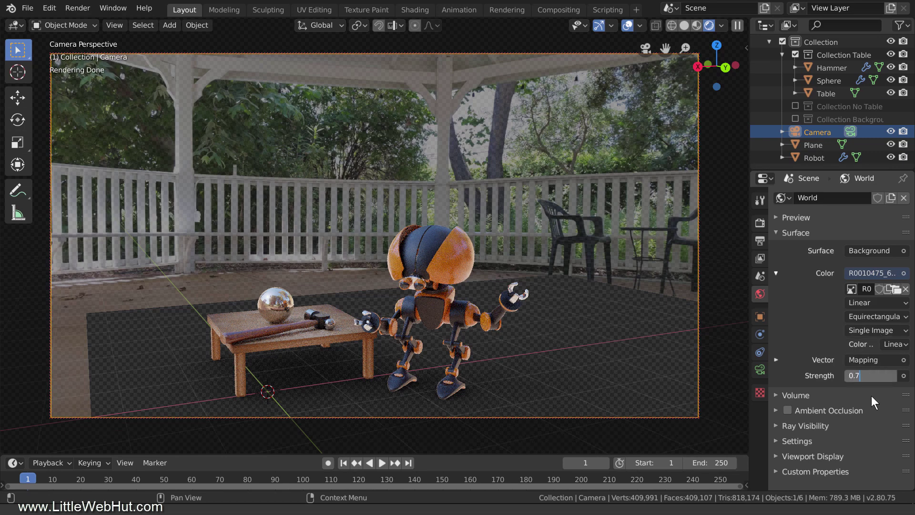
pyautogui.press('Return')
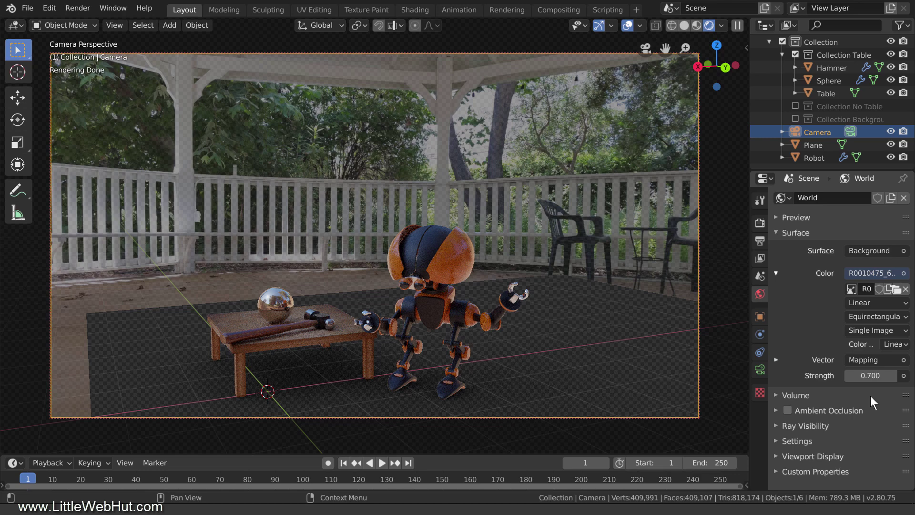
# Step: In Compositing, load 20190813_154659.jpg into the Image node, then return to Layout
pyautogui.click(565, 10)
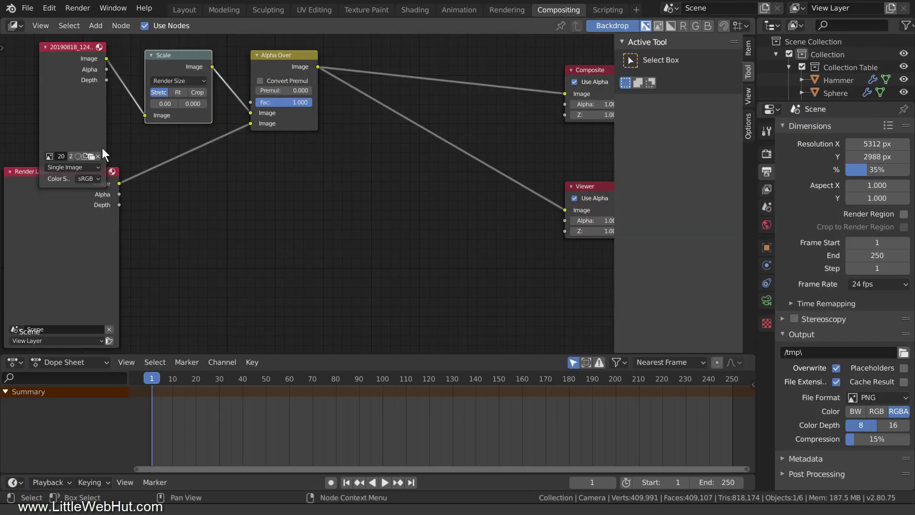
pyautogui.click(90, 156)
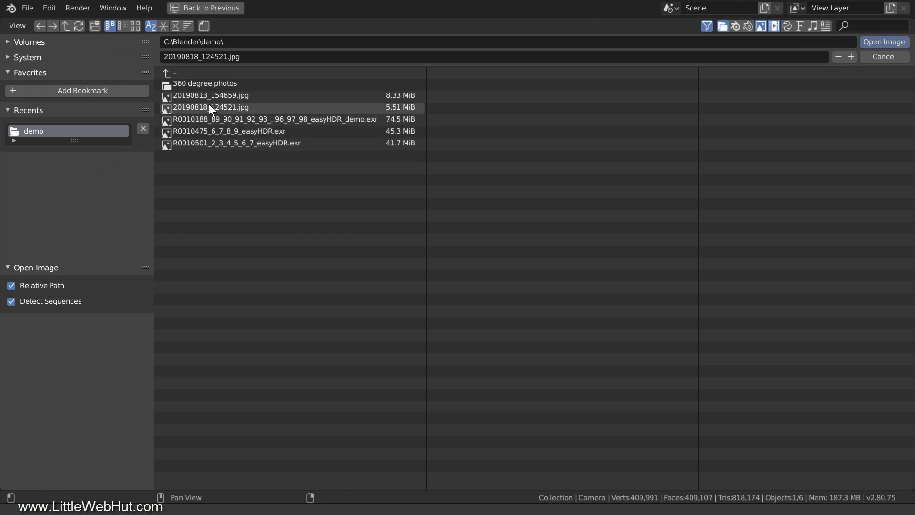
pyautogui.click(222, 96)
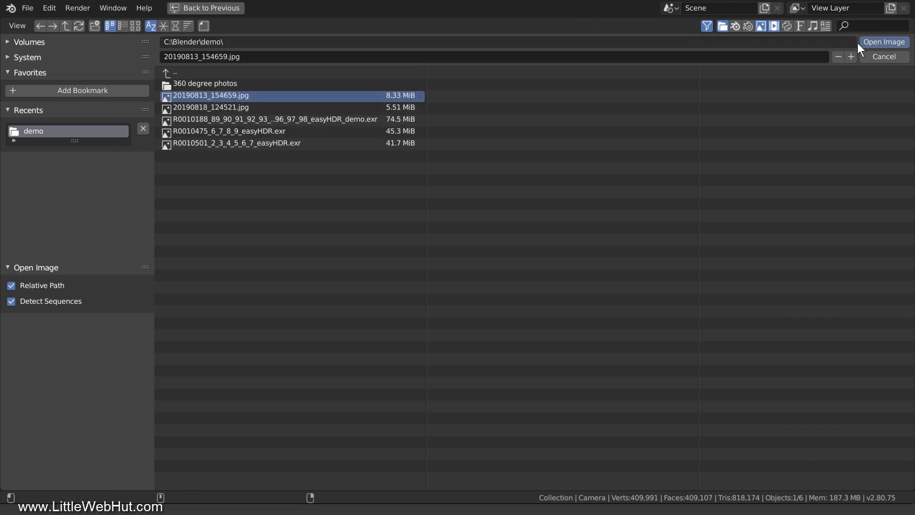
pyautogui.click(885, 41)
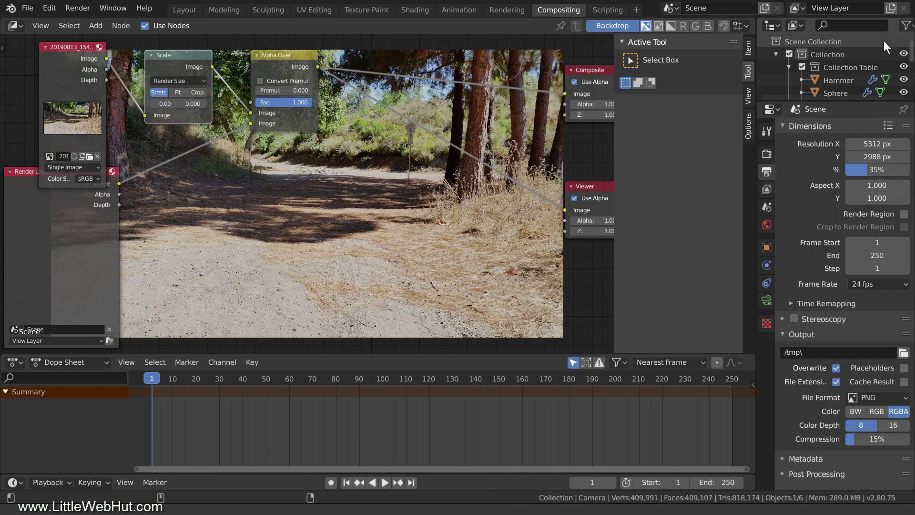
pyautogui.click(185, 10)
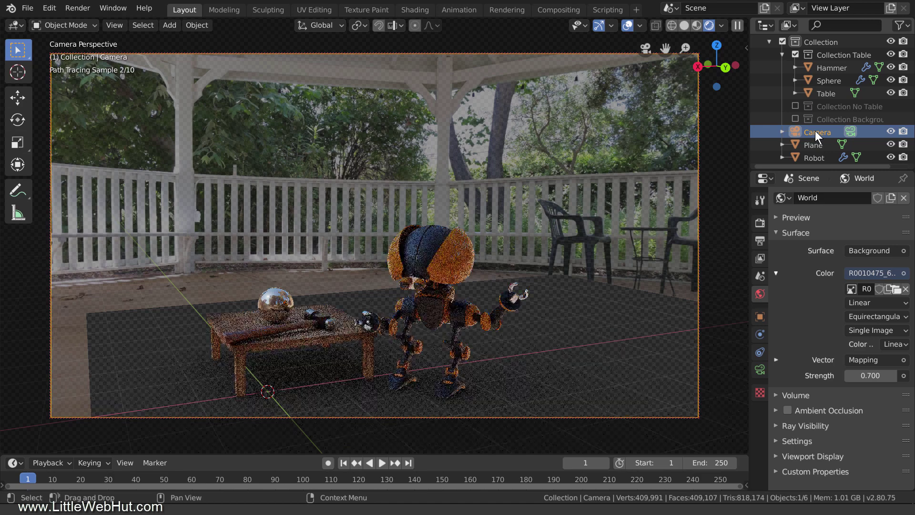
# Step: Use the 20190813_154659.jpg trail photo as the camera's background image
pyautogui.click(760, 370)
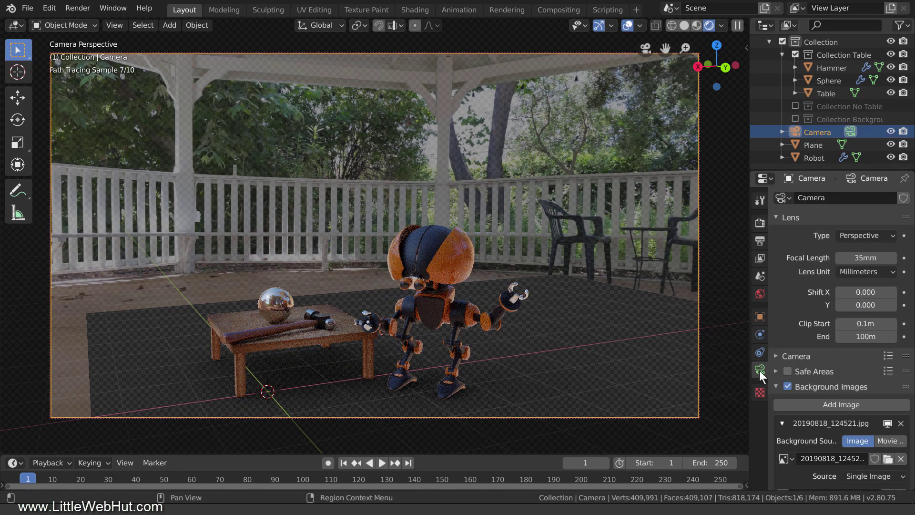
pyautogui.click(789, 458)
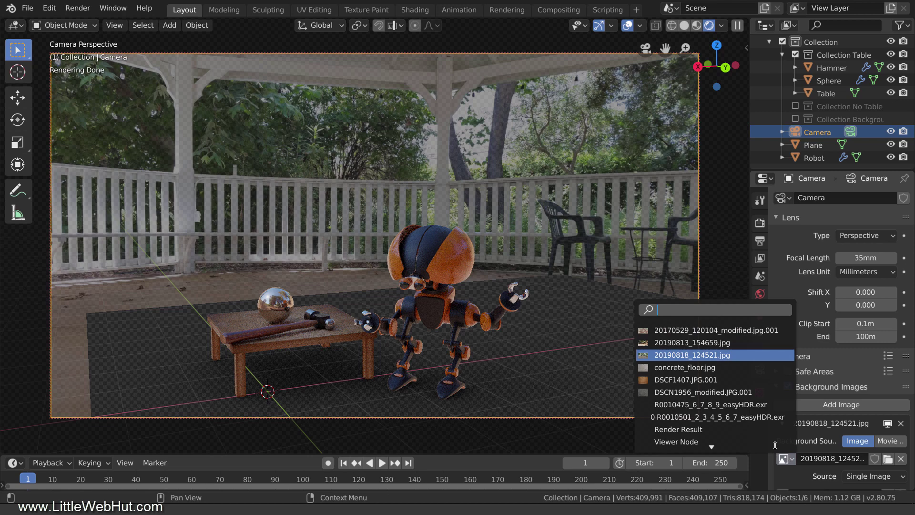
pyautogui.click(736, 344)
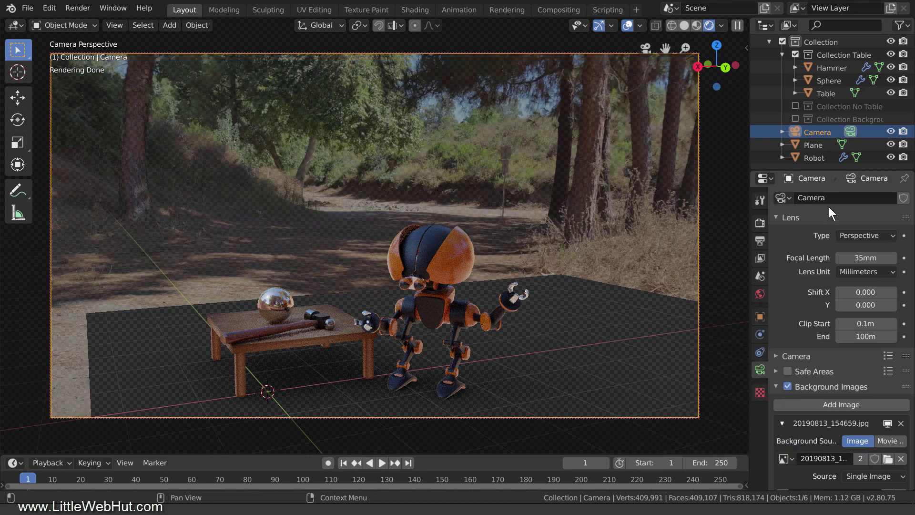
# Step: Hide the floor plane, pan the camera view to reframe, then show the plane again
pyautogui.click(889, 145)
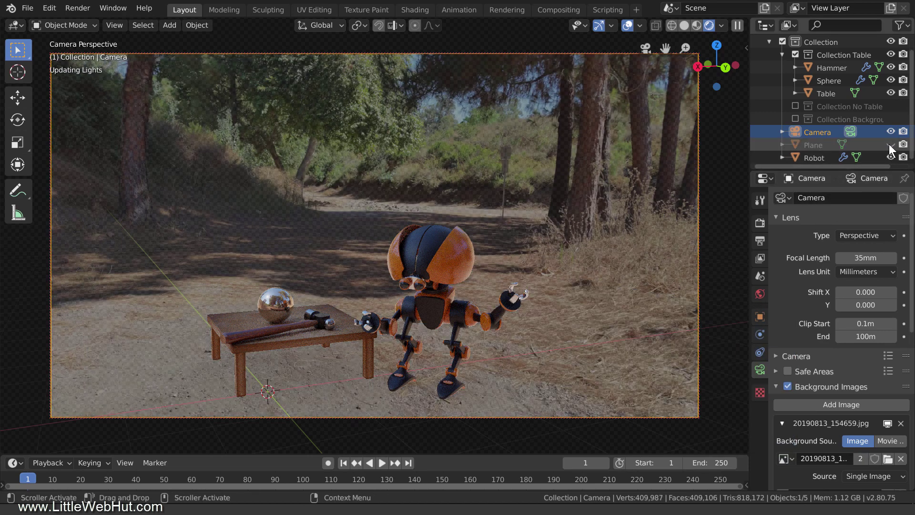
pyautogui.scroll(-2, 536, 341)
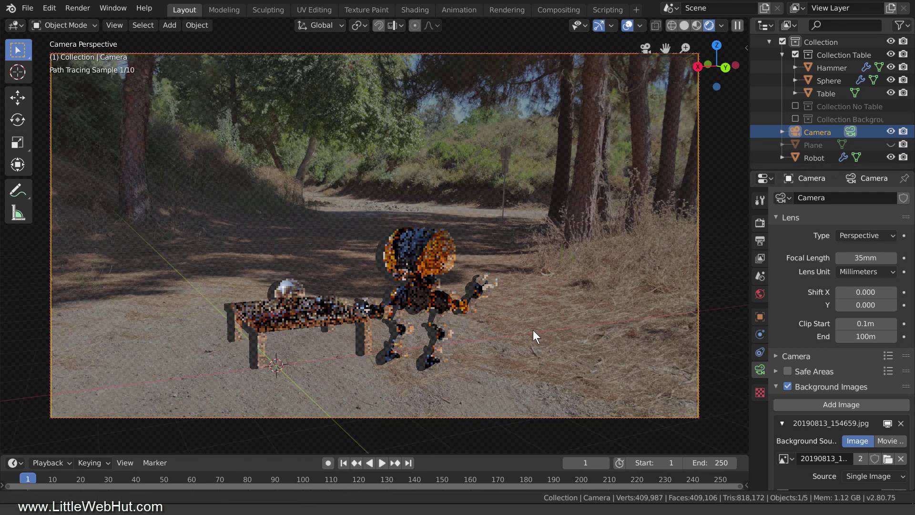
pyautogui.keyDown('shift'); pyautogui.moveTo(533, 330); pyautogui.dragTo(459, 333, button='middle'); pyautogui.keyUp('shift')
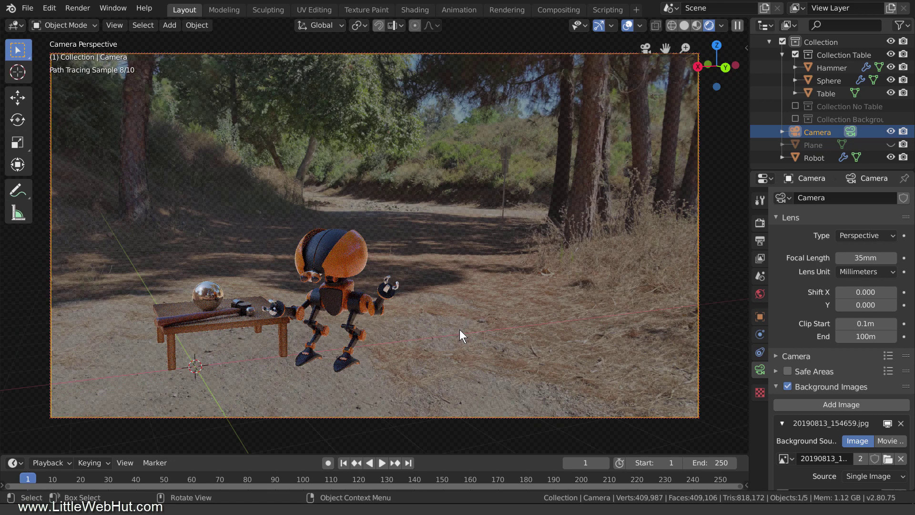
pyautogui.click(890, 145)
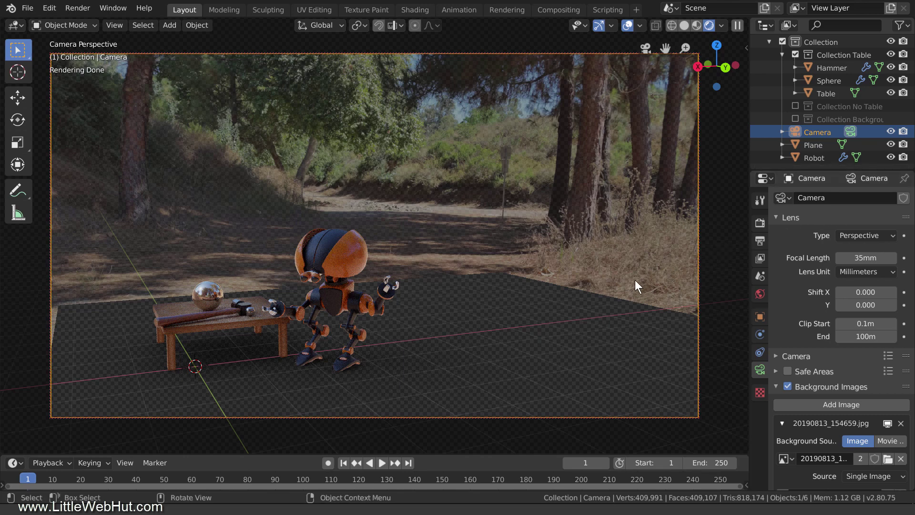
pyautogui.press('KP_0')
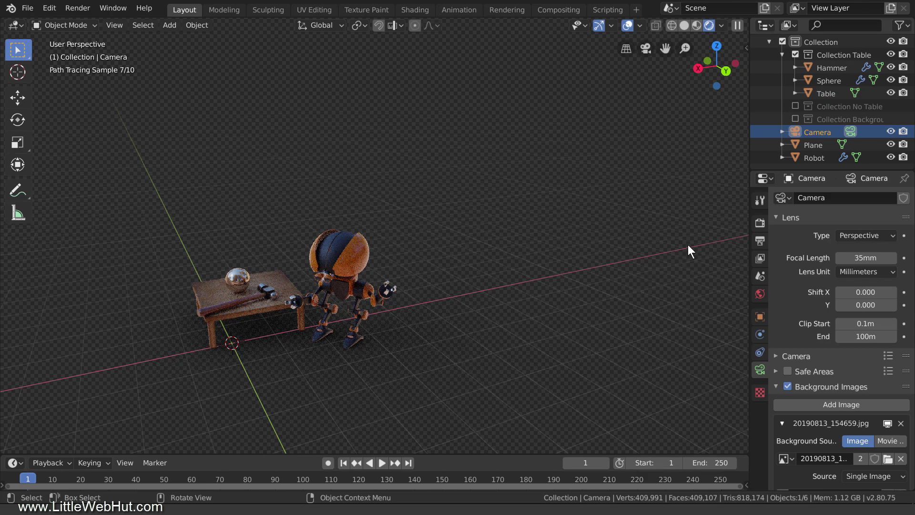
pyautogui.click(759, 222)
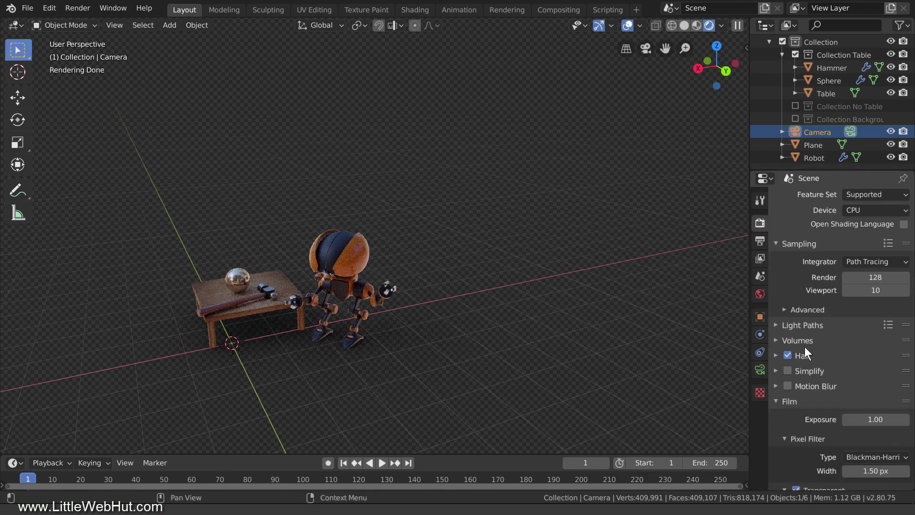
pyautogui.scroll(-5, 804, 353)
pyautogui.click(797, 413)
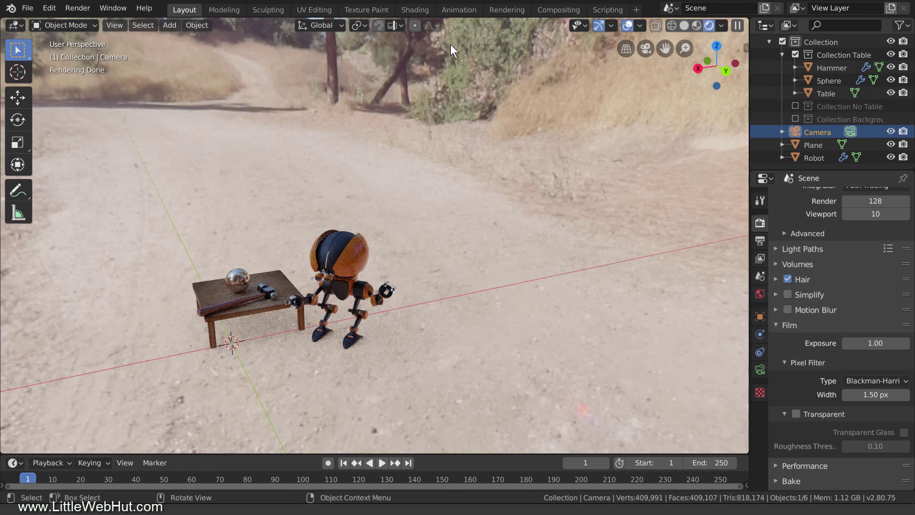
pyautogui.click(418, 9)
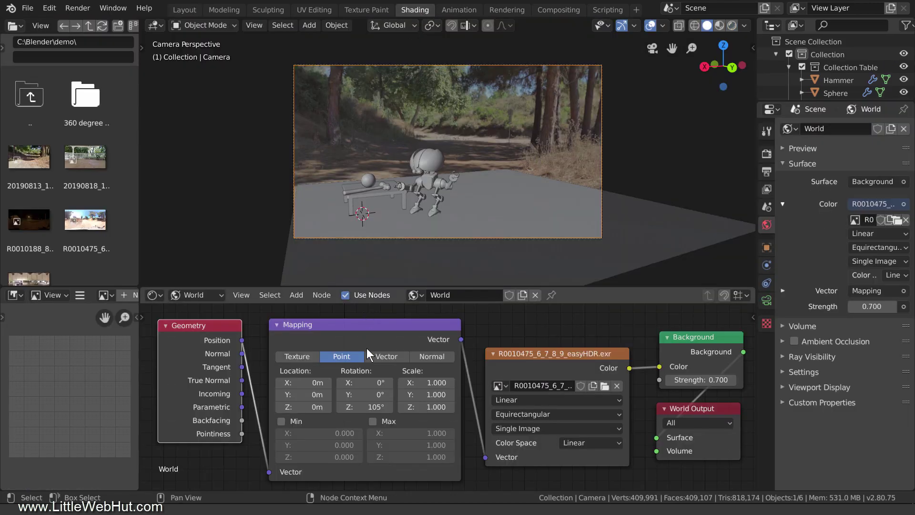
pyautogui.click(374, 407)
pyautogui.press('Escape')
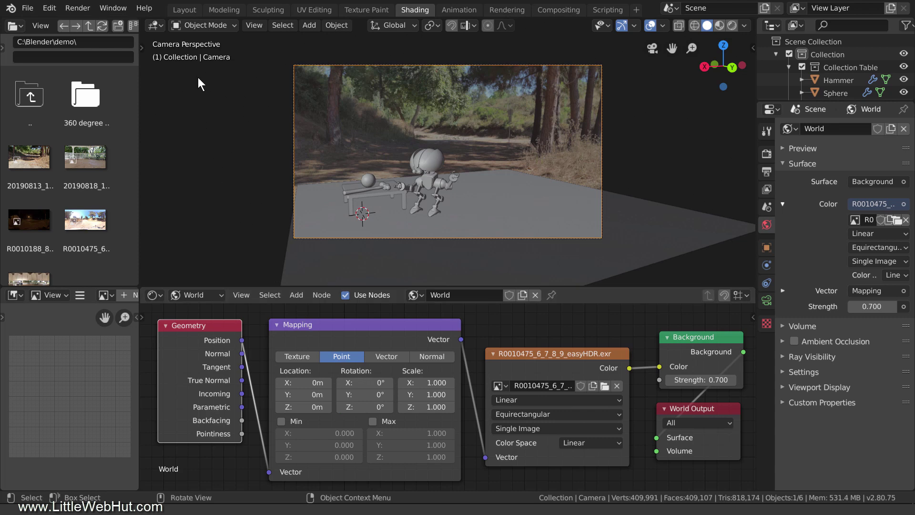
pyautogui.click(193, 10)
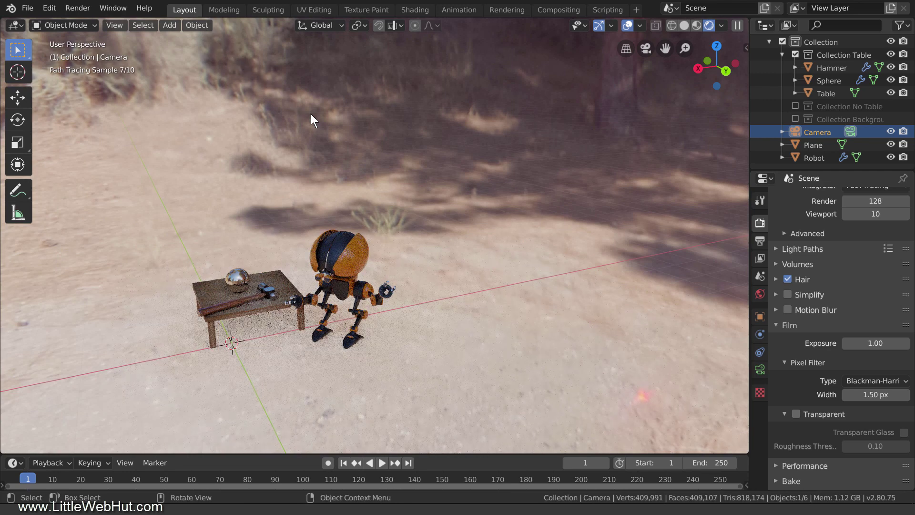
# Step: Snap the 3D cursor to the world origin and add a Sun light there
pyautogui.hotkey('shift', 's')
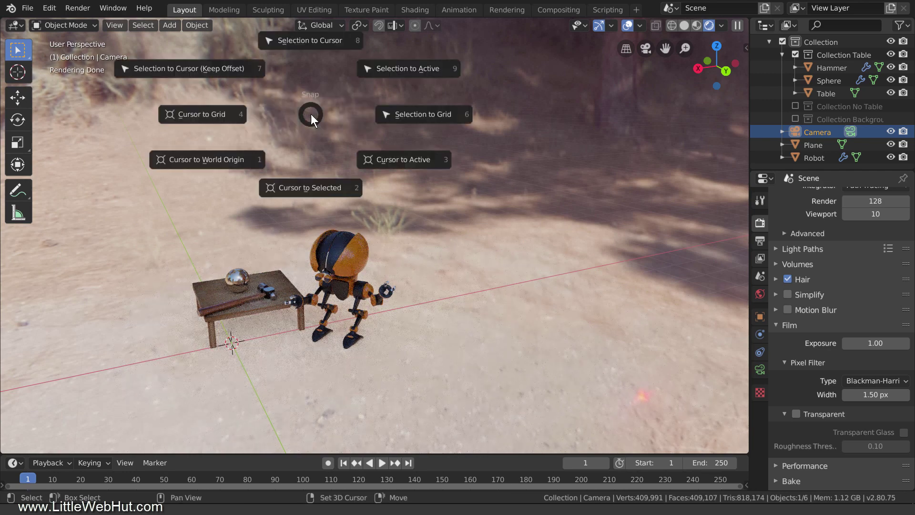
pyautogui.click(227, 161)
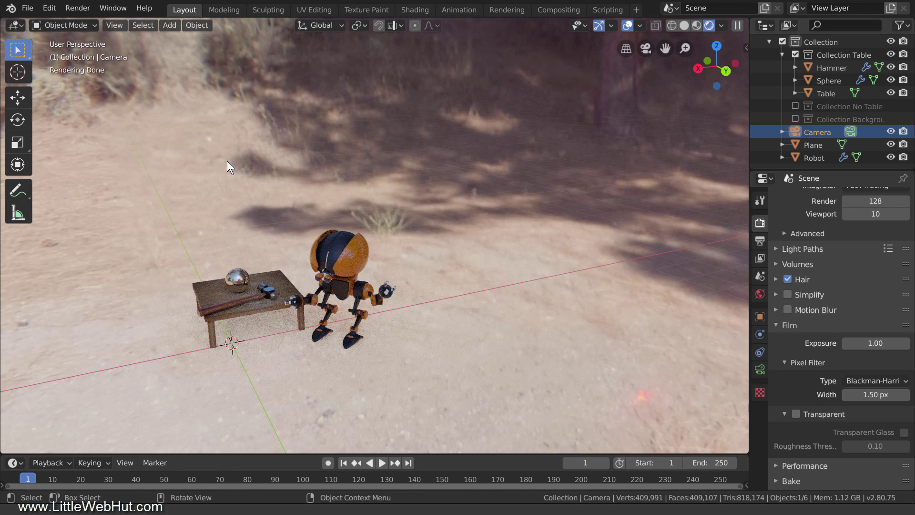
pyautogui.hotkey('shift', 'a')
pyautogui.moveTo(225, 175)
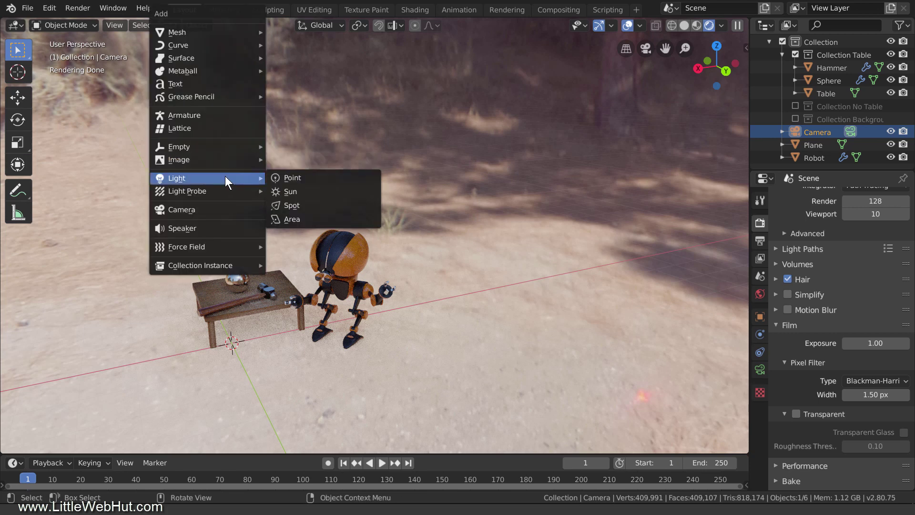
pyautogui.click(310, 194)
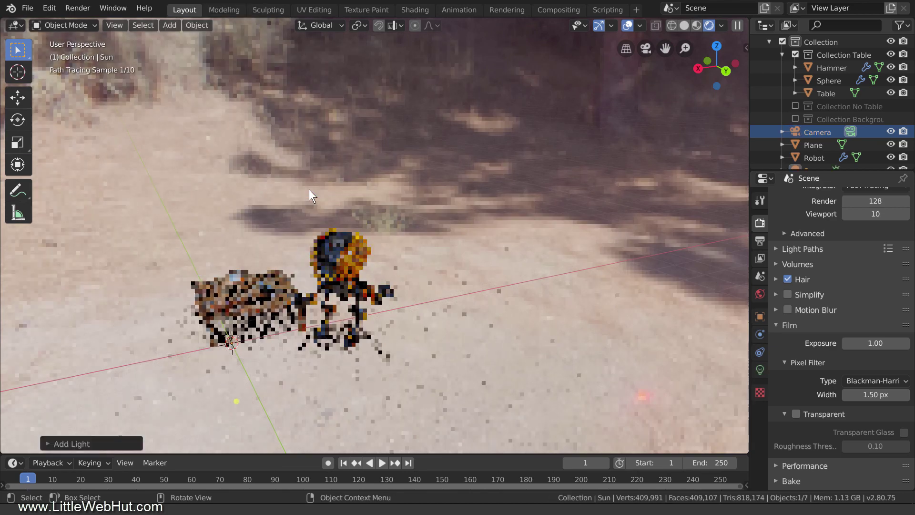
pyautogui.scroll(-1, 316, 220)
pyautogui.scroll(-5, 316, 222)
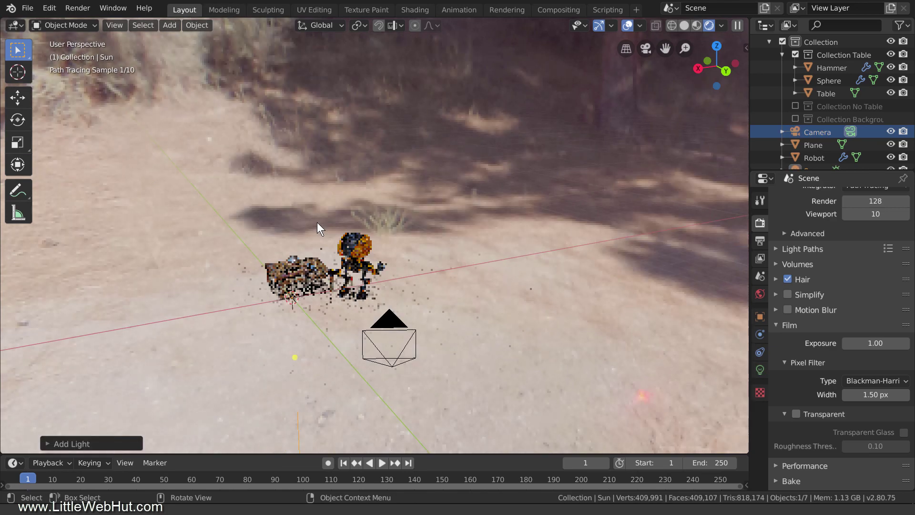
pyautogui.scroll(-4, 316, 222)
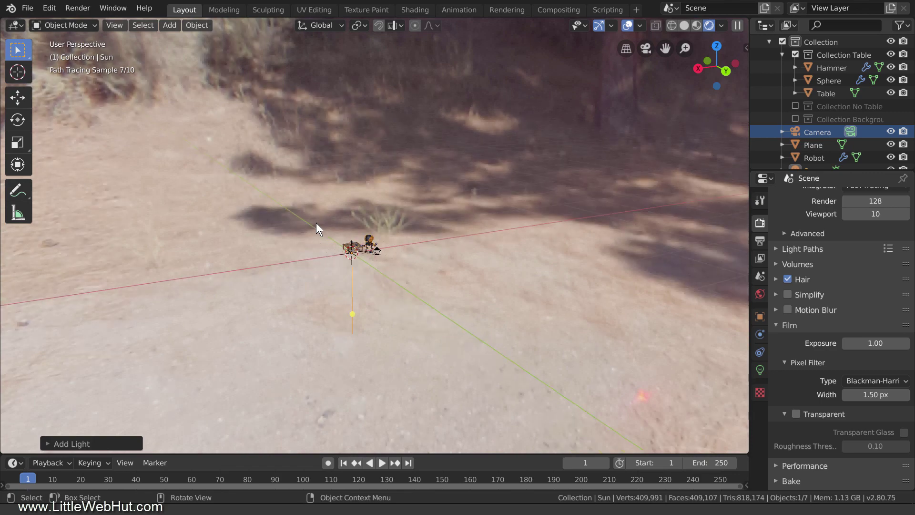
# Step: Move the Sun along Y, Z and X until it sits on the HDRI's sun spot
pyautogui.moveTo(314, 297)
pyautogui.mouseDown(button='middle')
pyautogui.moveTo(454, 225)
pyautogui.moveTo(480, 226)
pyautogui.mouseUp(button='middle')
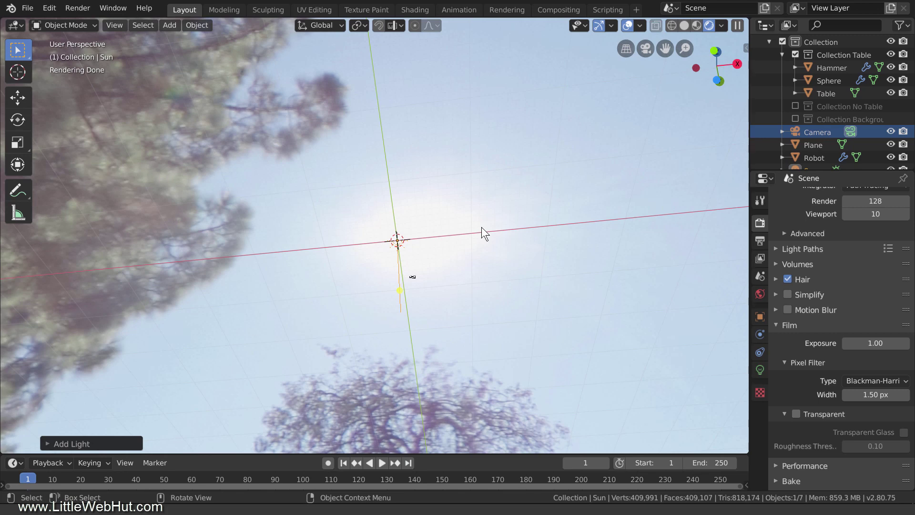
pyautogui.press('g')
pyautogui.press('y')
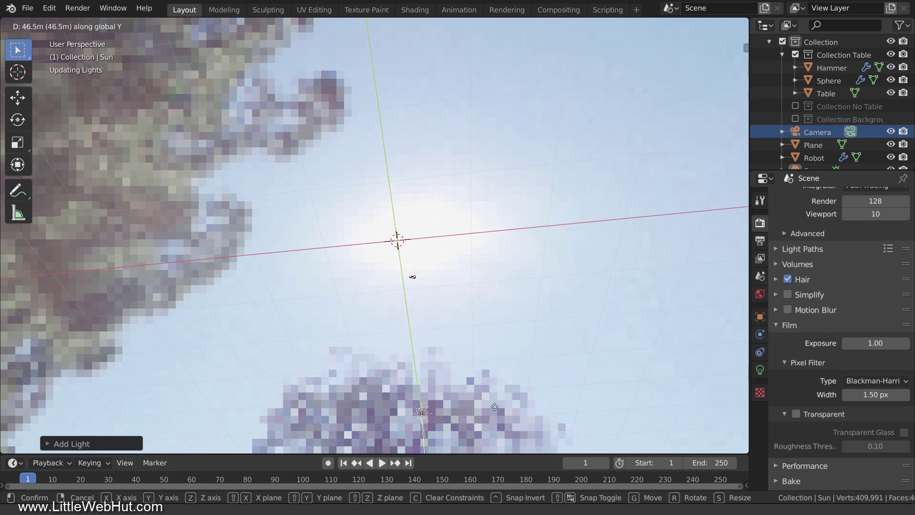
pyautogui.click(501, 431)
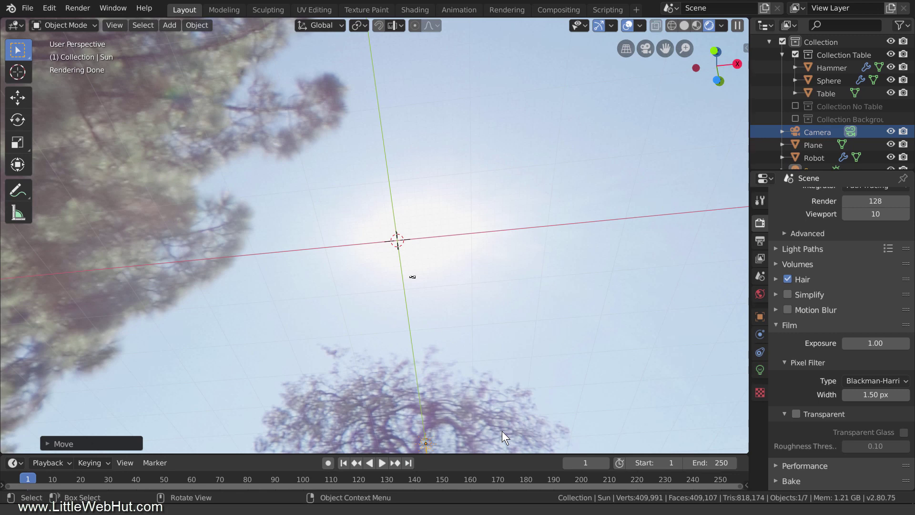
pyautogui.press('g')
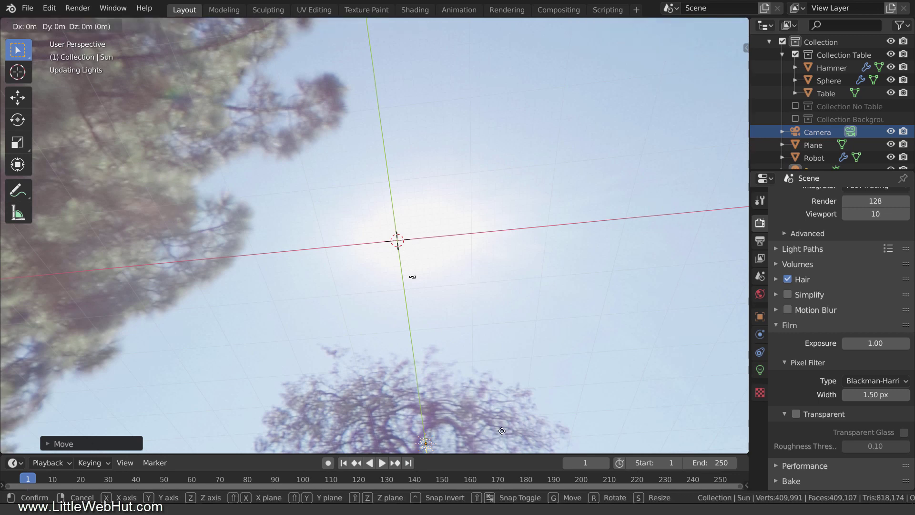
pyautogui.press('z')
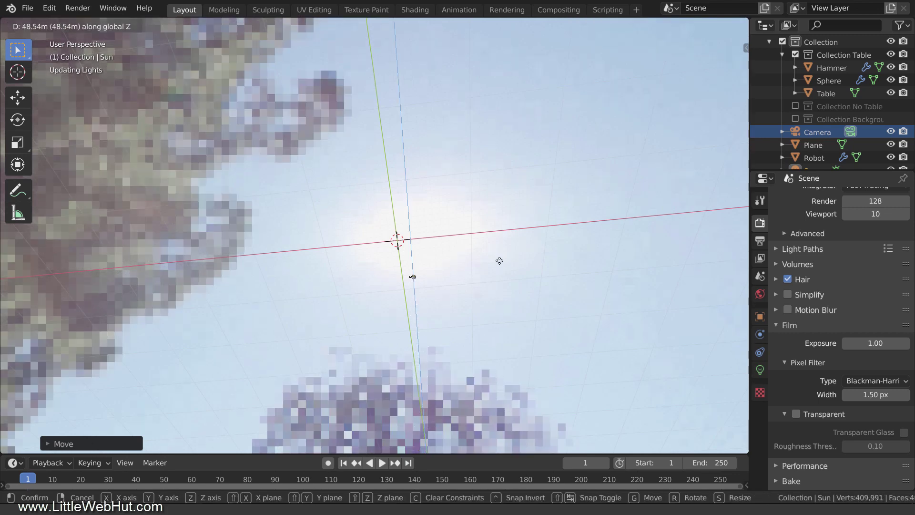
pyautogui.click(503, 226)
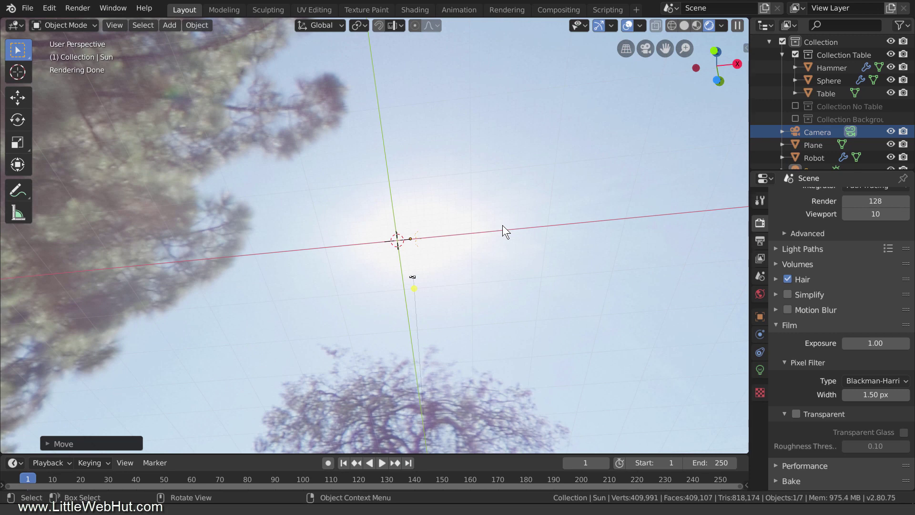
pyautogui.press('g')
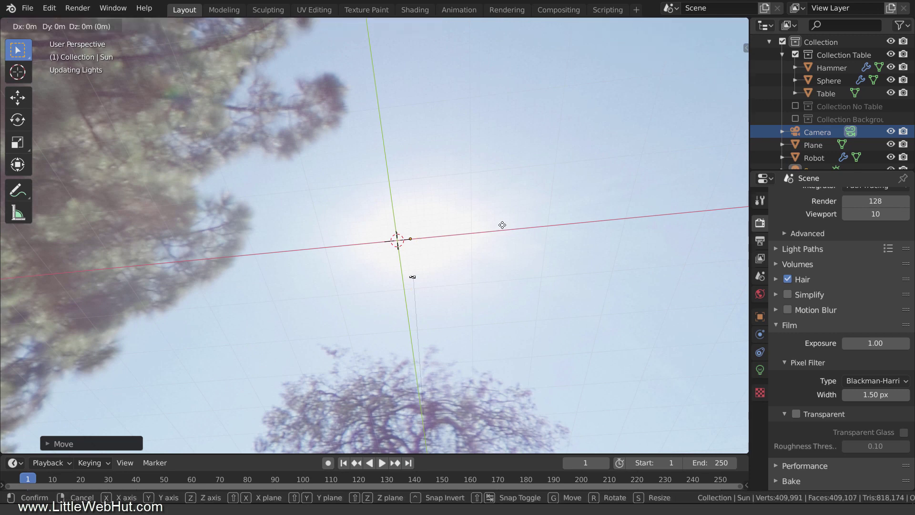
pyautogui.press('x')
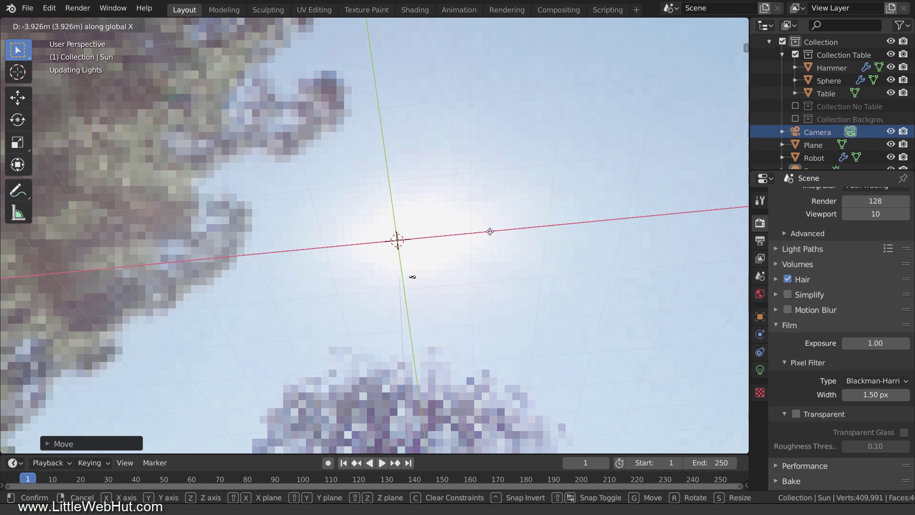
pyautogui.click(490, 232)
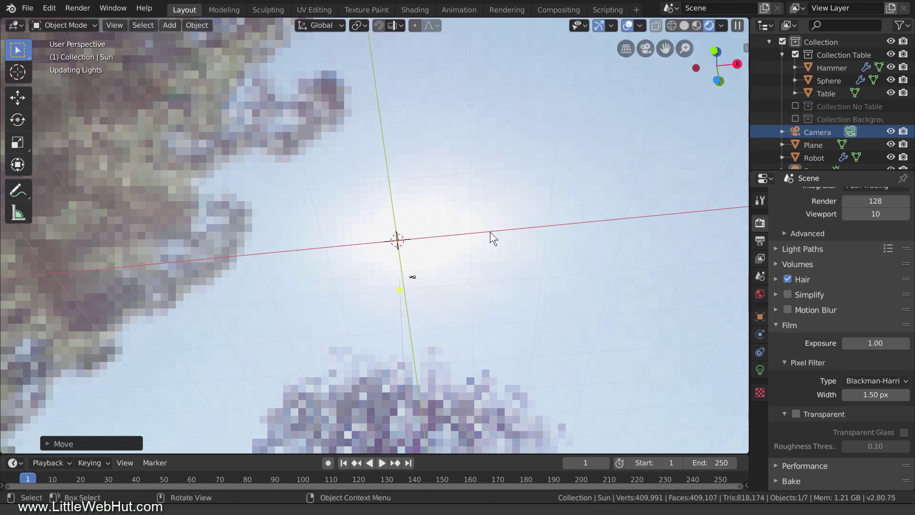
pyautogui.moveTo(536, 232); pyautogui.dragTo(522, 241, button='middle')
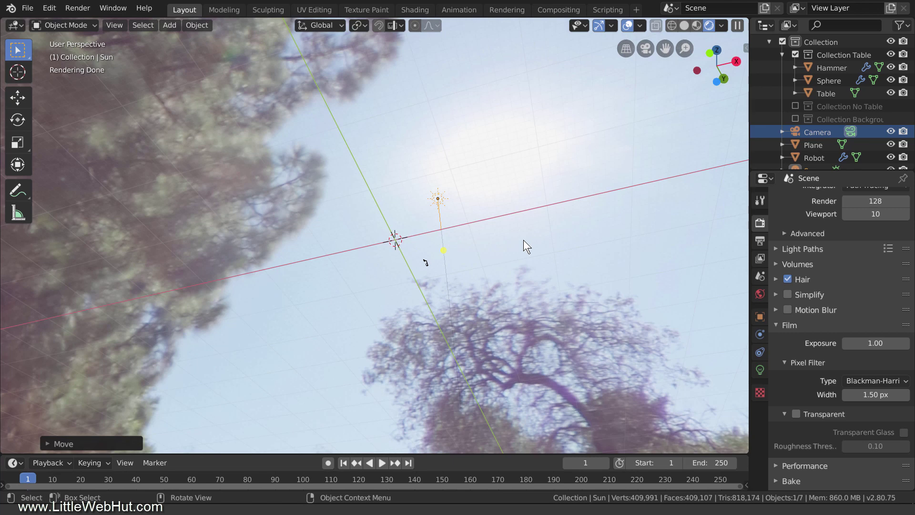
# Step: Add a Plain Axes Empty at the world origin
pyautogui.hotkey('shift', 'a')
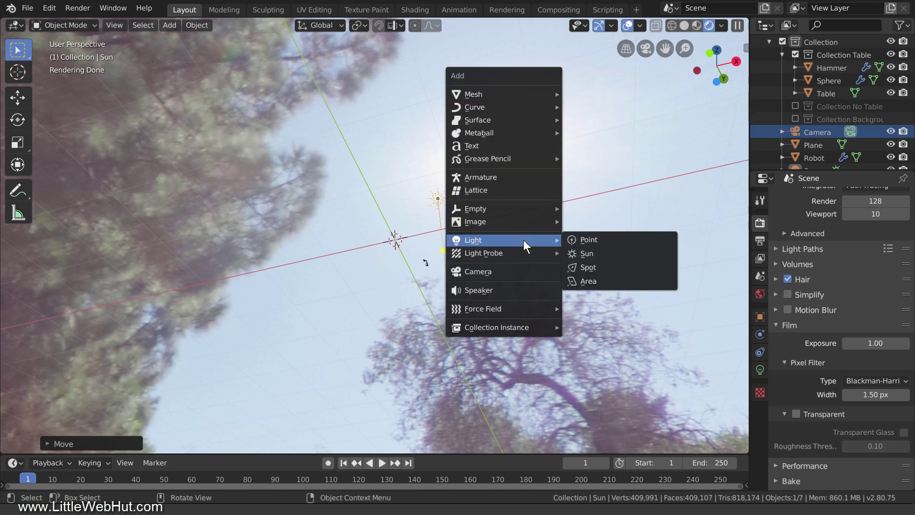
pyautogui.moveTo(524, 208)
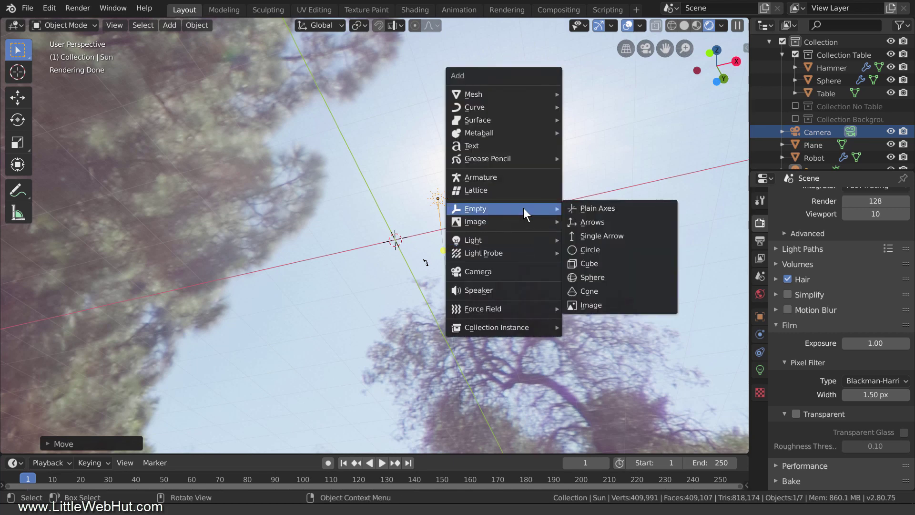
pyautogui.click(622, 209)
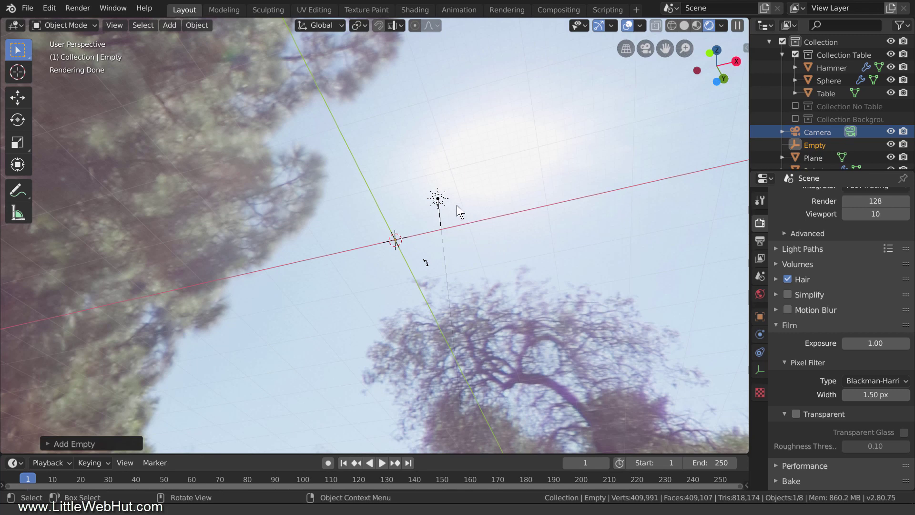
# Step: Select the Sun and bring up its Add Object Constraint list
pyautogui.click(438, 198)
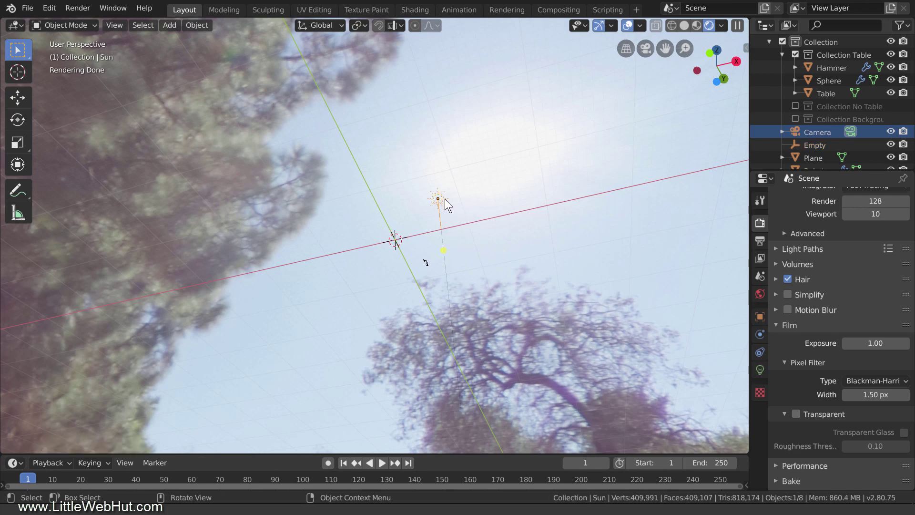
pyautogui.click(760, 352)
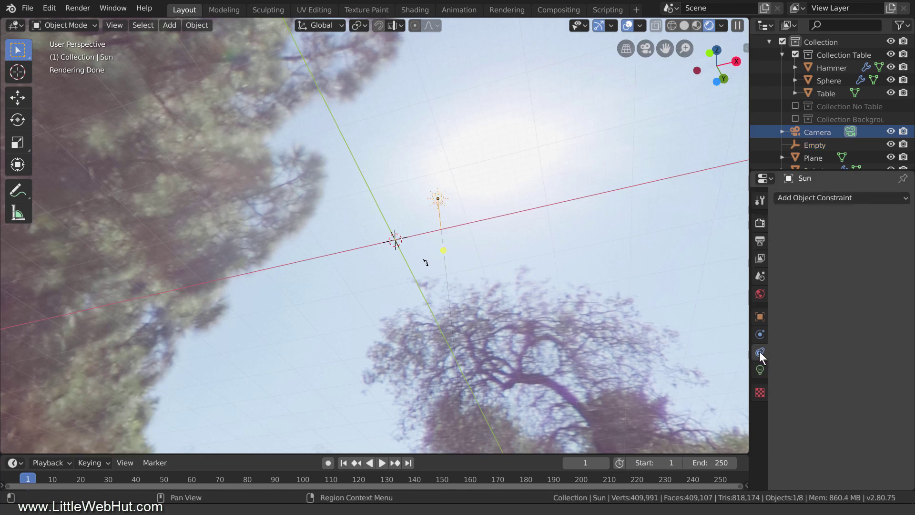
pyautogui.click(876, 198)
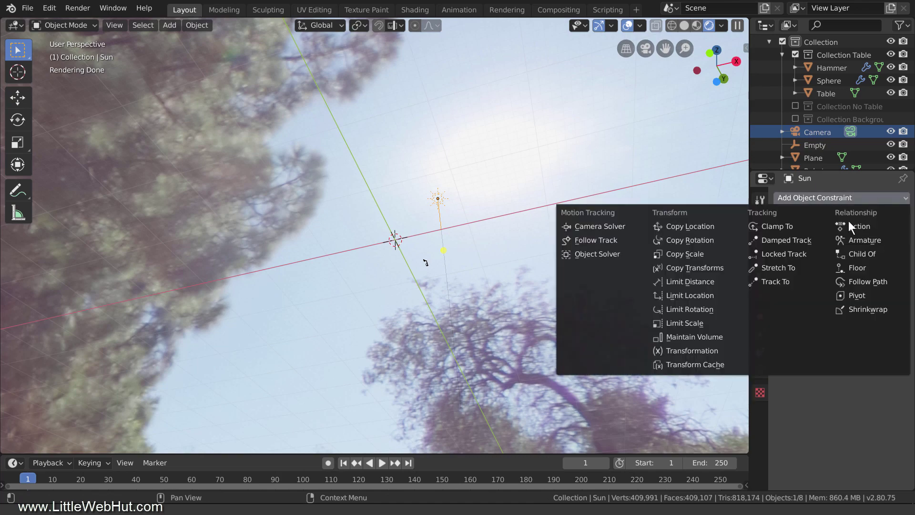
# Step: Give the Sun a Track To constraint targeting Empty, with To -Z and Up Y
pyautogui.click(805, 281)
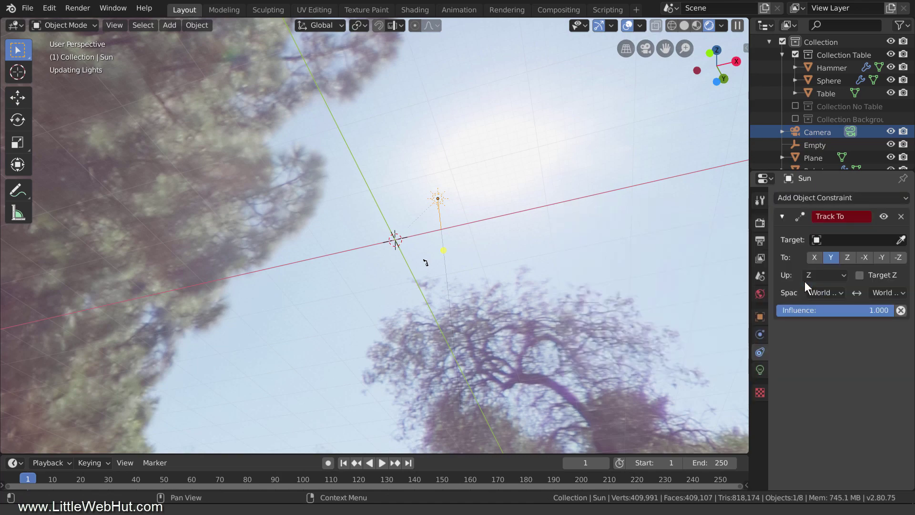
pyautogui.click(845, 239)
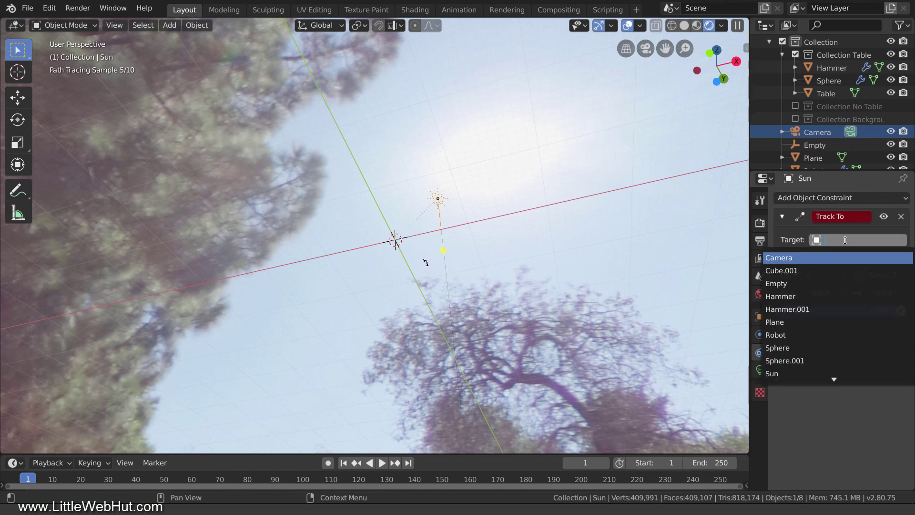
pyautogui.click(822, 284)
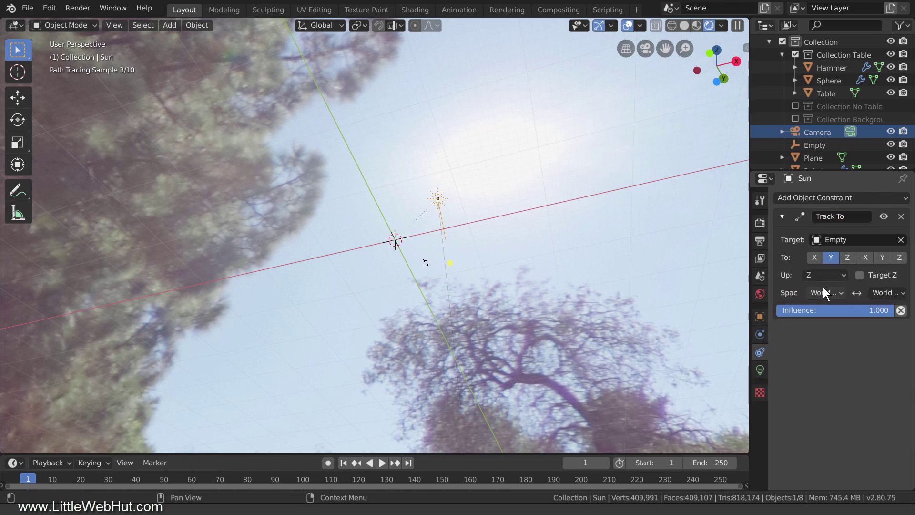
pyautogui.click(898, 259)
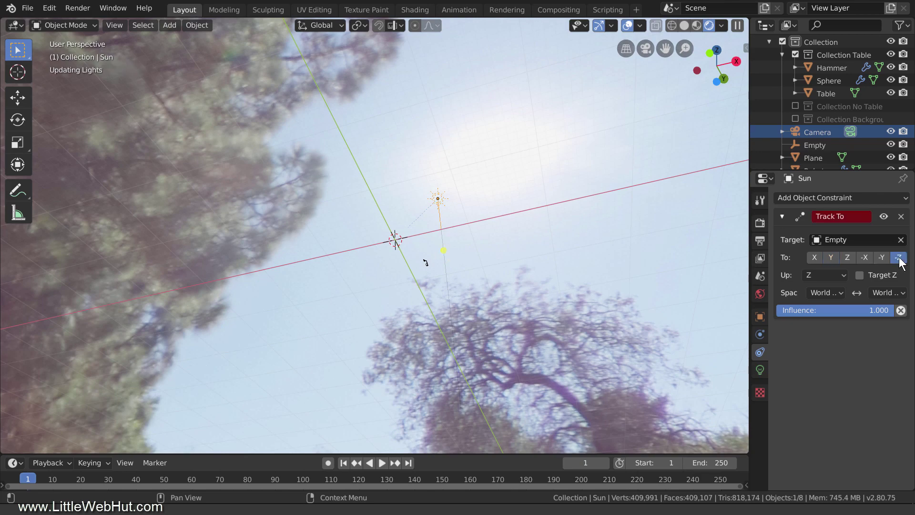
pyautogui.click(842, 275)
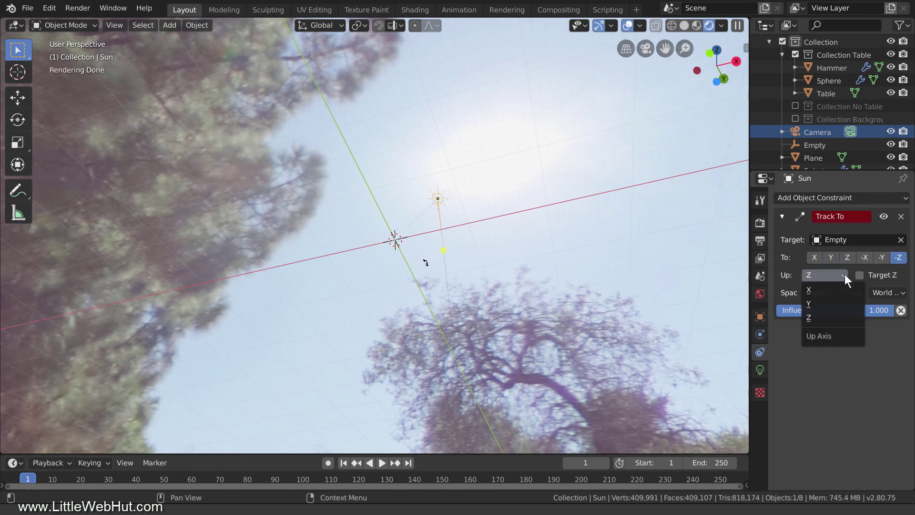
pyautogui.click(831, 303)
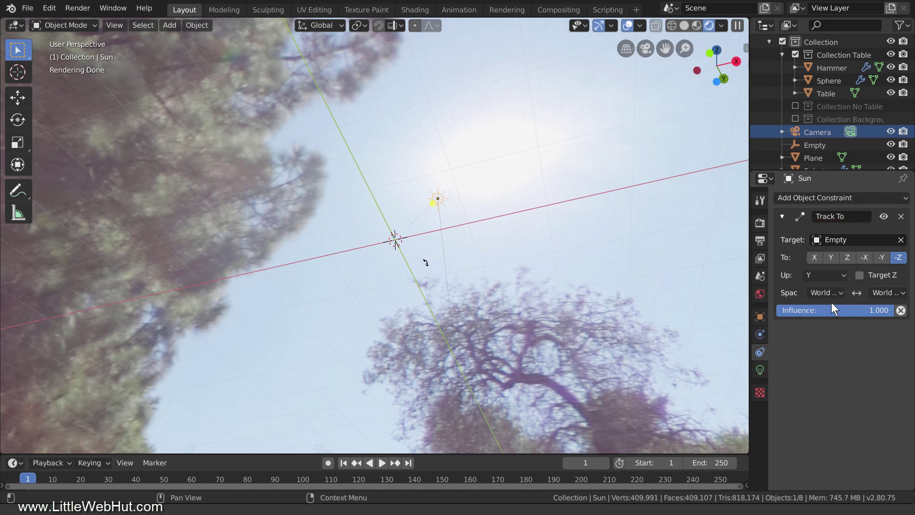
pyautogui.moveTo(585, 257)
pyautogui.mouseDown(button='middle')
pyautogui.moveTo(534, 309)
pyautogui.moveTo(461, 338)
pyautogui.mouseUp(button='middle')
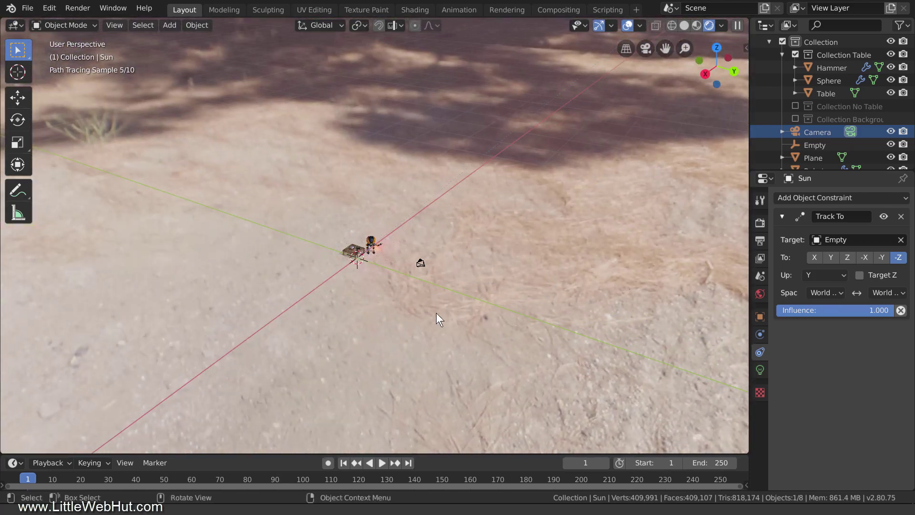
# Step: Set the Sun light's colour to hex FFECE0
pyautogui.scroll(7, 435, 307)
pyautogui.scroll(6, 433, 306)
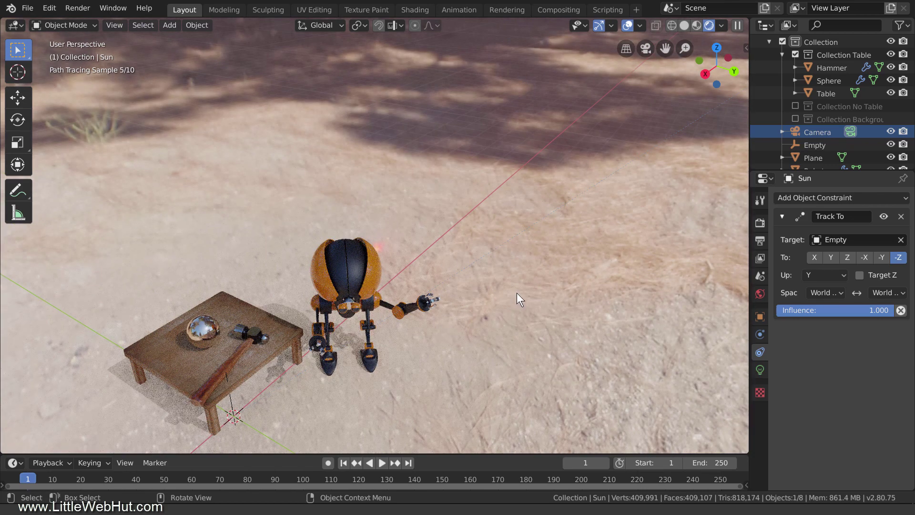
pyautogui.click(760, 370)
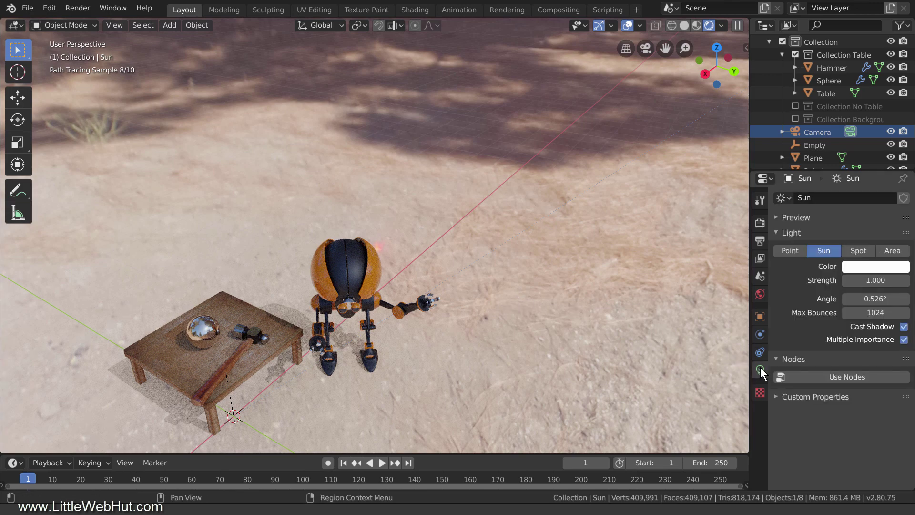
pyautogui.click(876, 266)
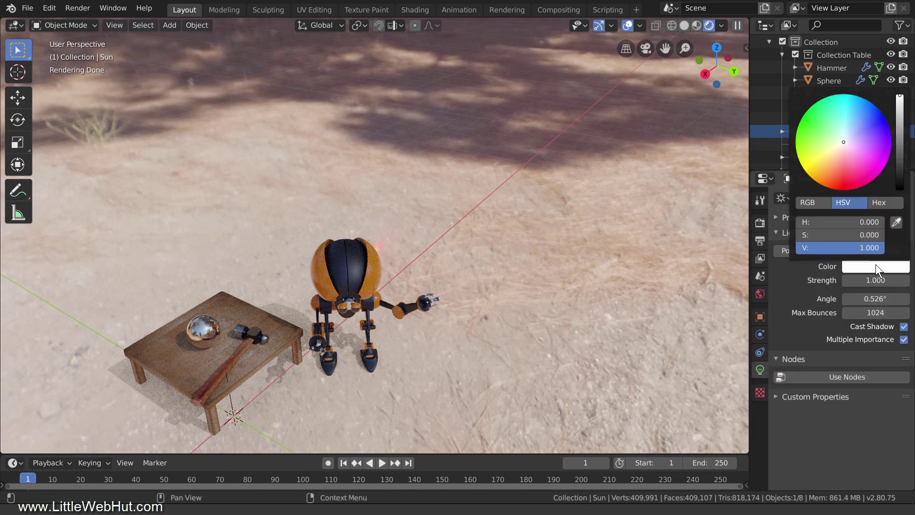
pyautogui.click(881, 202)
pyautogui.click(843, 222)
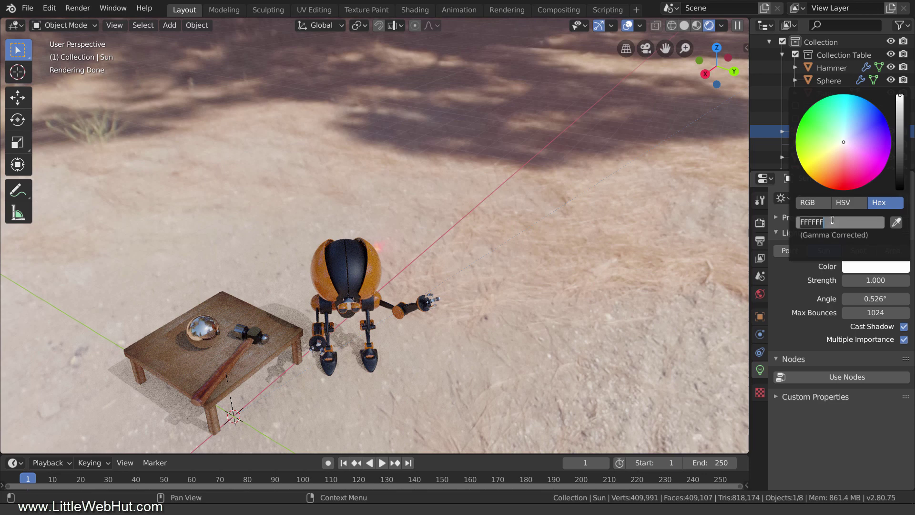
pyautogui.write('ffece0')
pyautogui.press('Return')
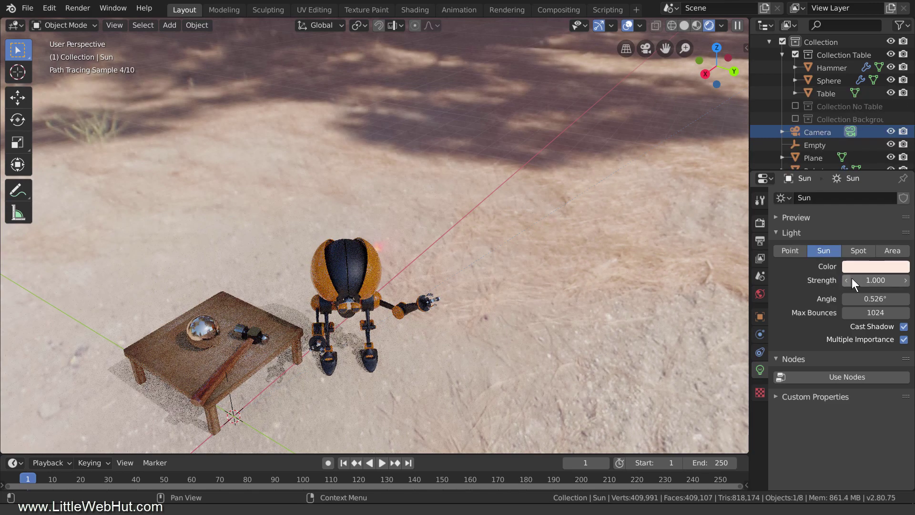
# Step: Set the Sun light's strength to 7
pyautogui.click(868, 284)
pyautogui.write('7')
pyautogui.press('Return')
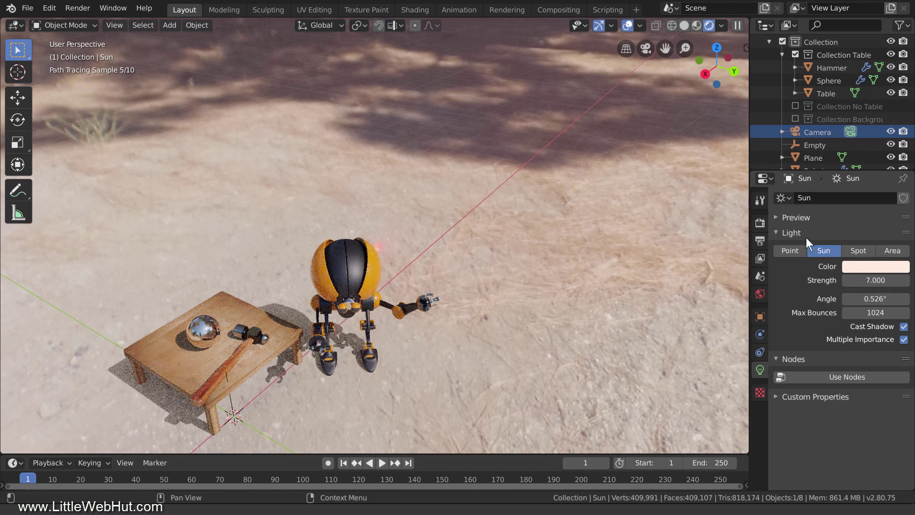
pyautogui.click(761, 222)
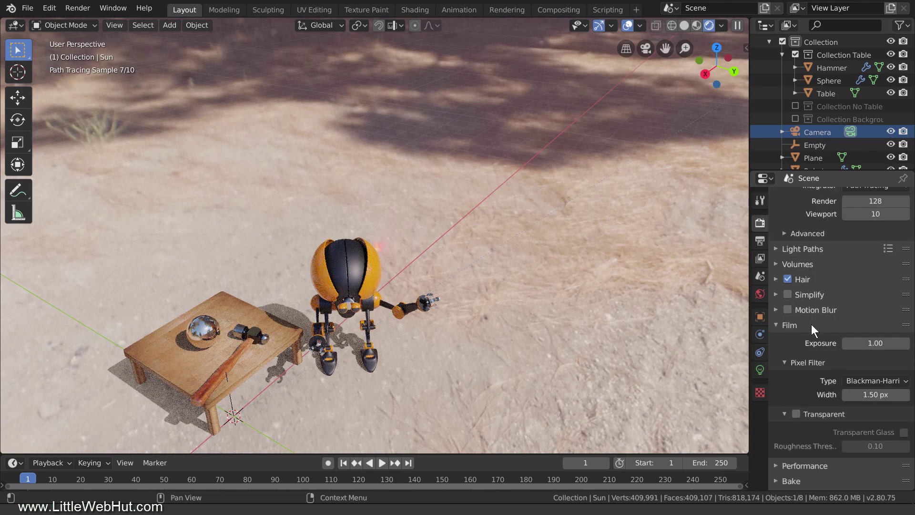
# Step: Enable transparent film and render a test image from the scene camera
pyautogui.scroll(-2, 811, 324)
pyautogui.click(796, 385)
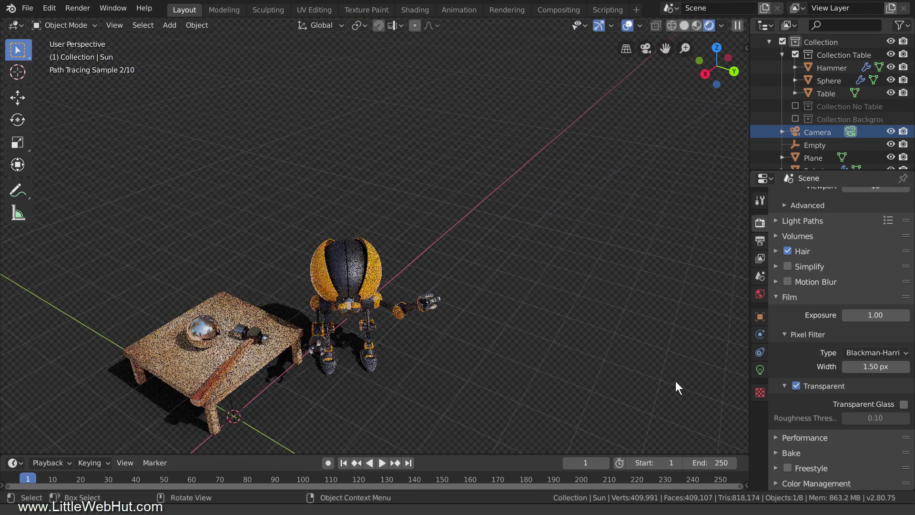
pyautogui.press('KP_0')
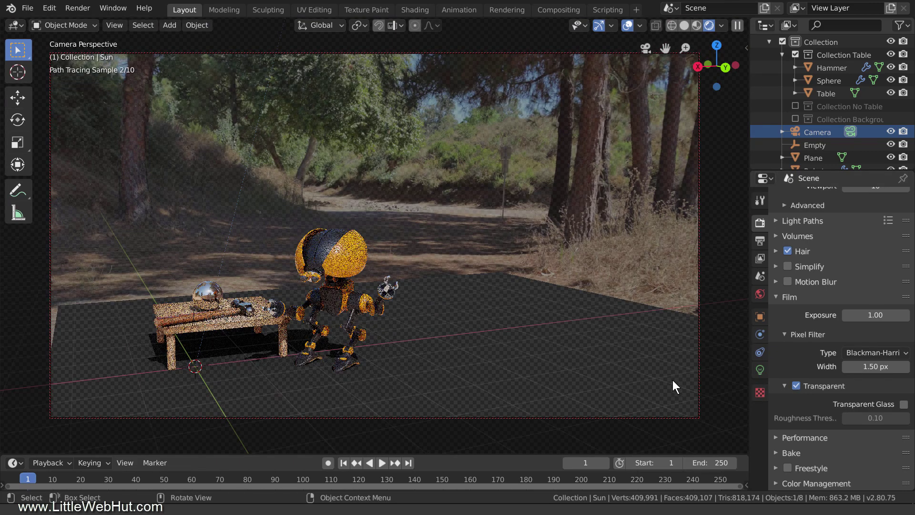
pyautogui.click(85, 8)
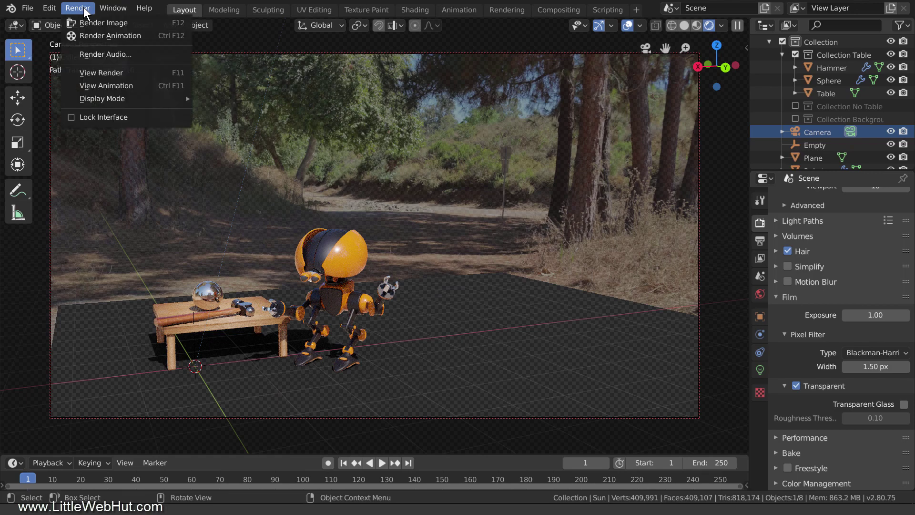
pyautogui.click(139, 21)
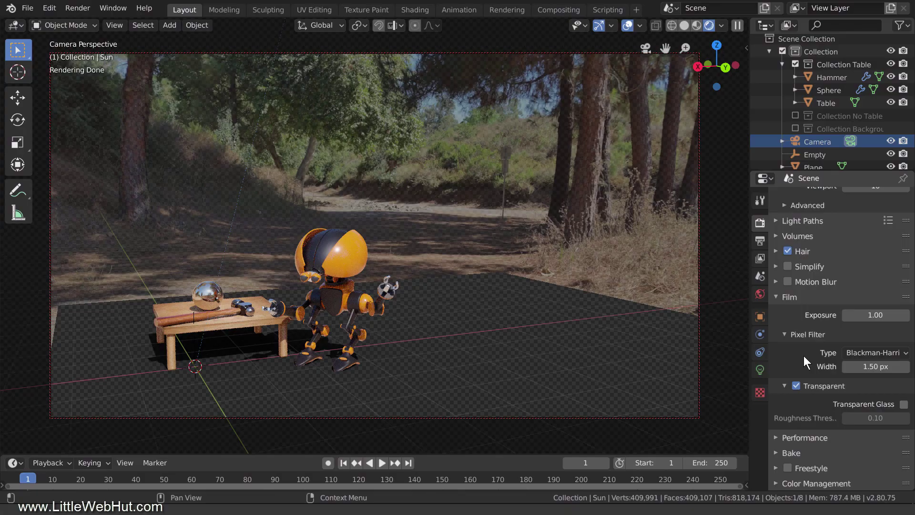
# Step: Turn film transparency back off and switch to the Shading workspace to see the world nodes
pyautogui.press('KP_0')
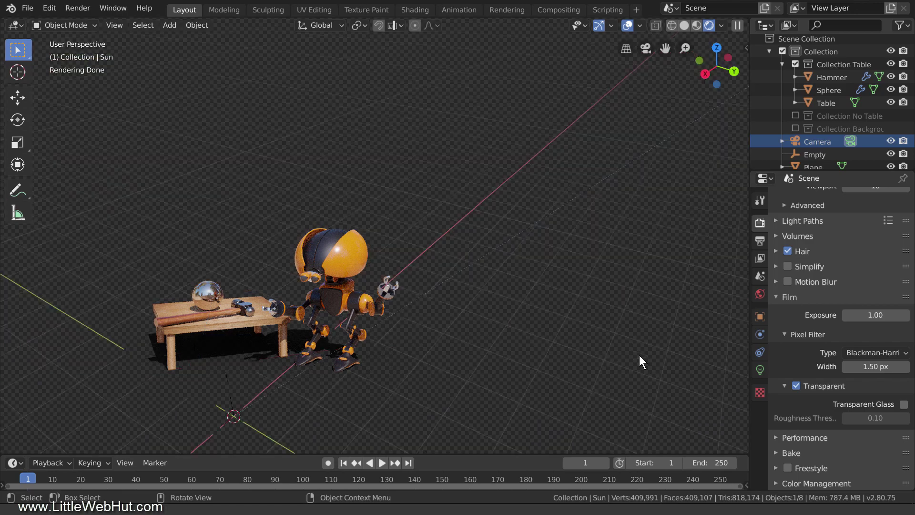
pyautogui.click(797, 386)
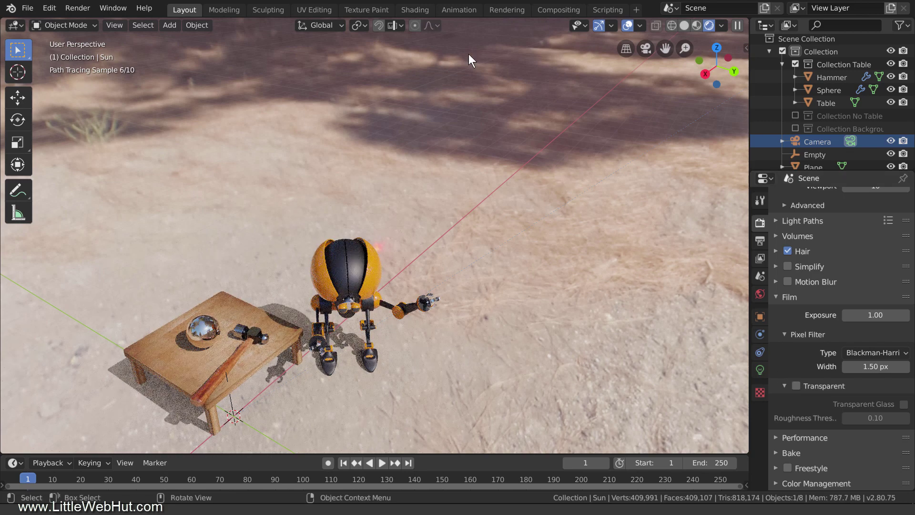
pyautogui.click(416, 9)
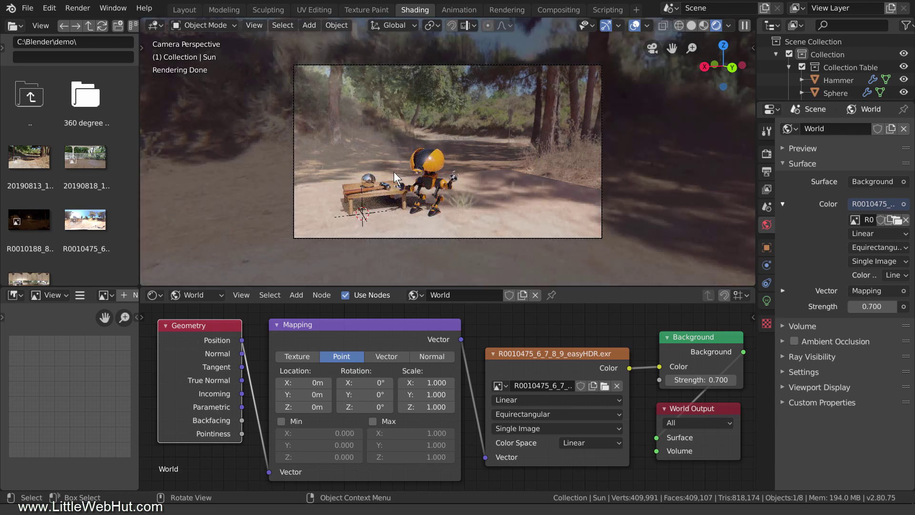
# Step: Set the world Mapping node's Z rotation to 90° and go back to the Layout workspace
pyautogui.click(371, 407)
pyautogui.write('90')
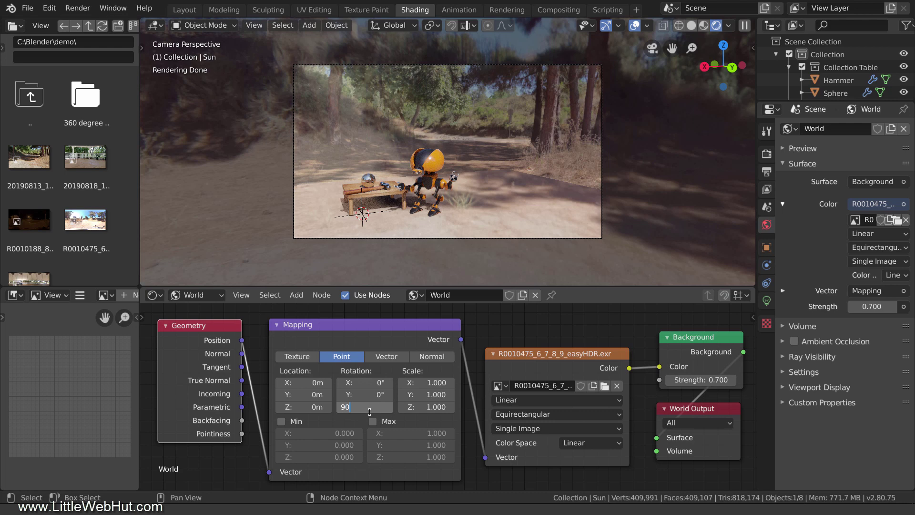
pyautogui.press('Return')
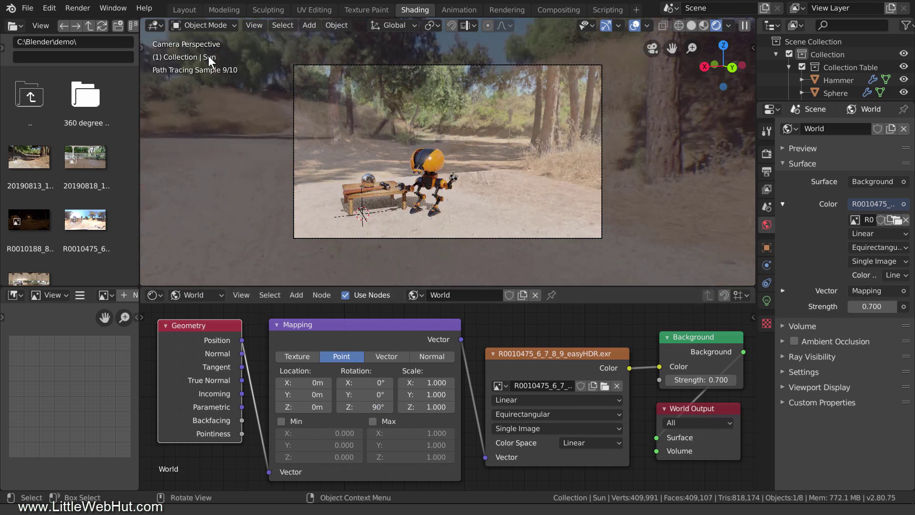
pyautogui.click(186, 9)
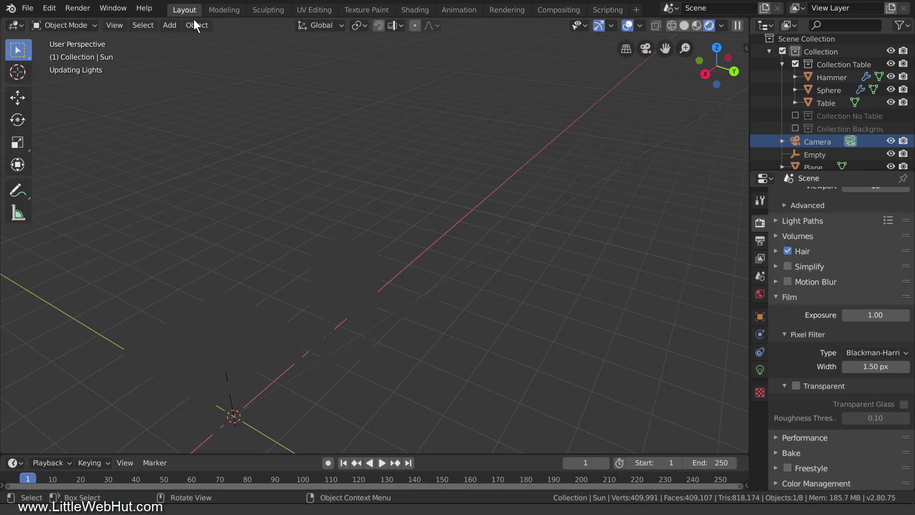
# Step: From a zoomed-out top view, set the transform pivot point to 3D Cursor
pyautogui.press('KP_7')
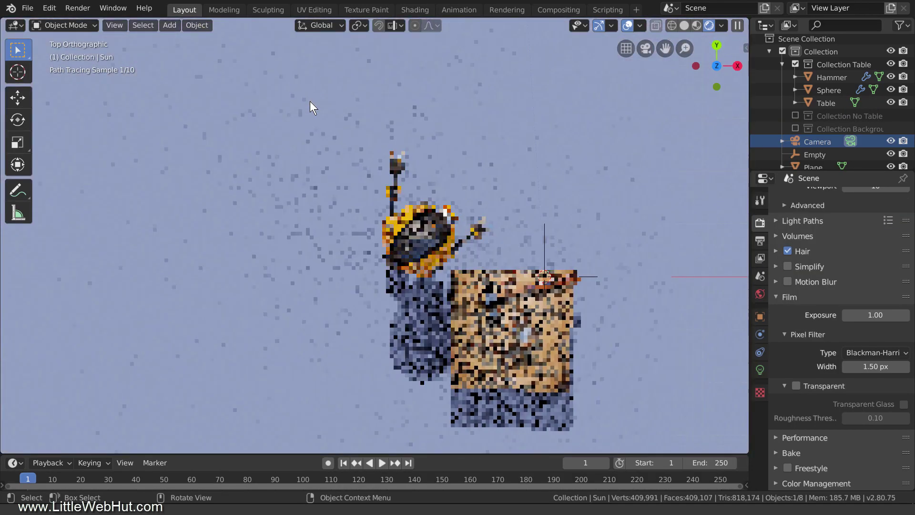
pyautogui.scroll(-10, 317, 116)
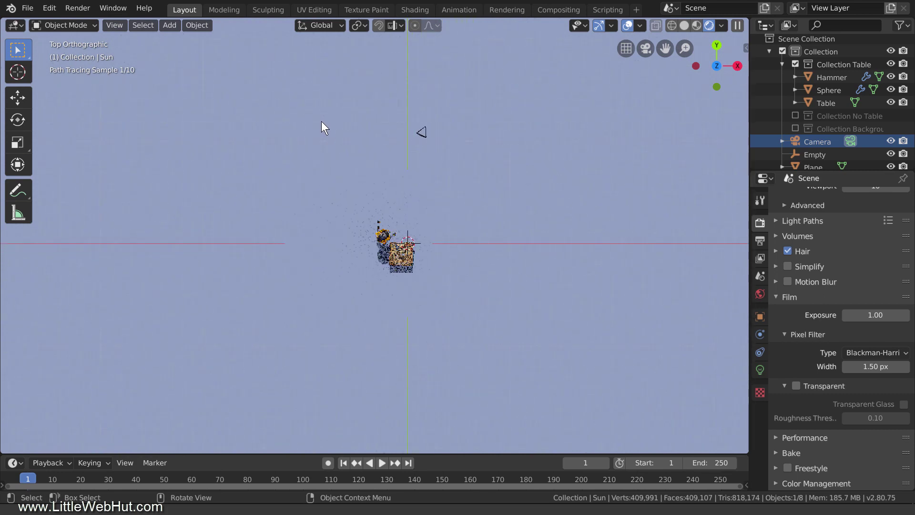
pyautogui.scroll(-8, 321, 121)
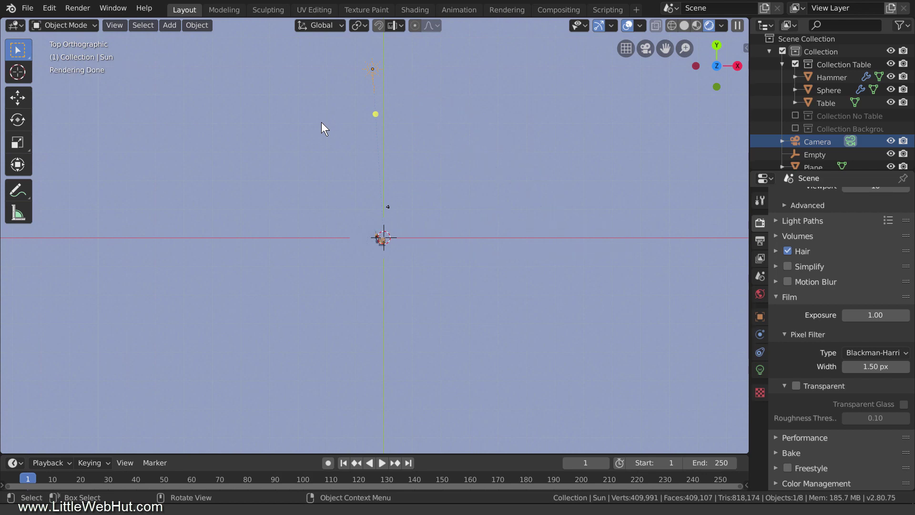
pyautogui.click(365, 25)
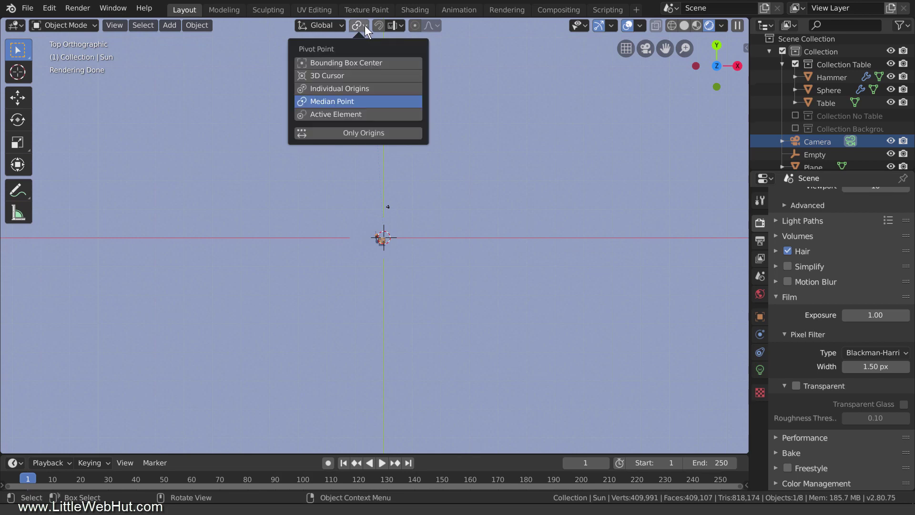
pyautogui.click(367, 75)
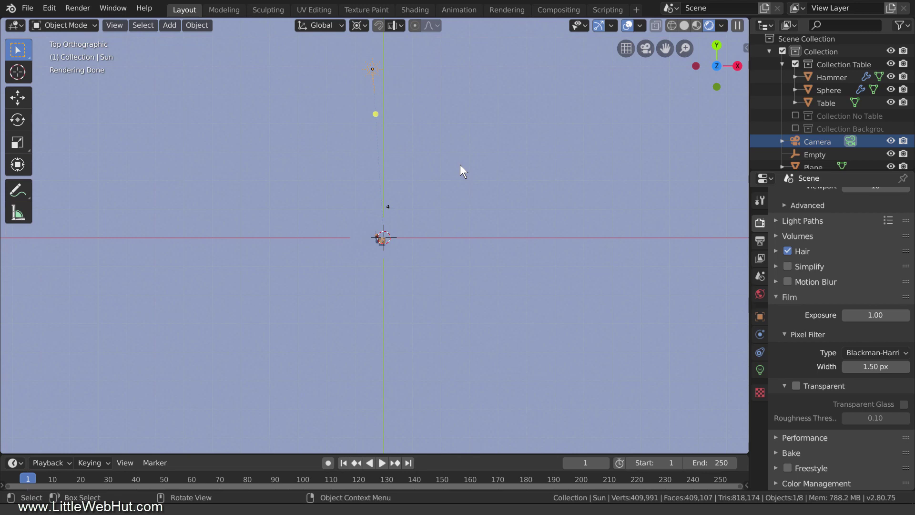
# Step: Rotate the Sun -90° on Z around the 3D cursor, landing at X 59.056 m, Y 3.9249 m
pyautogui.press('n')
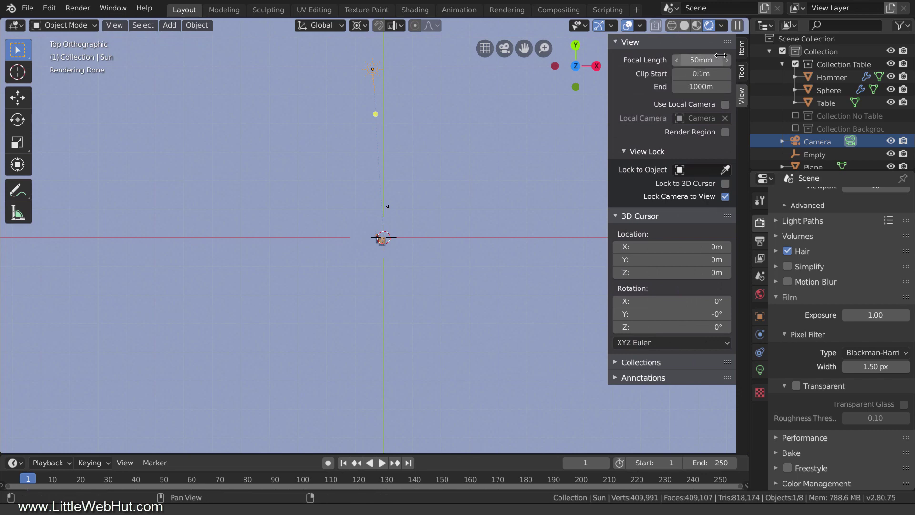
pyautogui.click(743, 48)
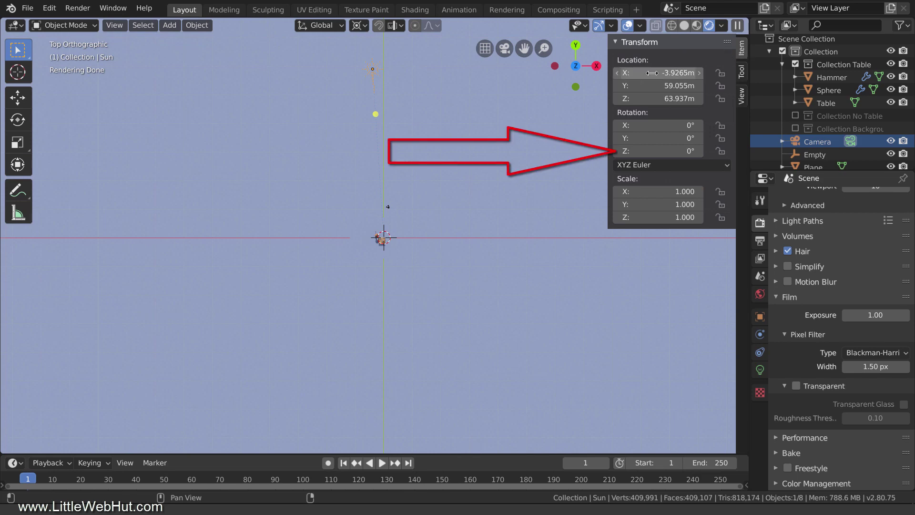
pyautogui.press('r')
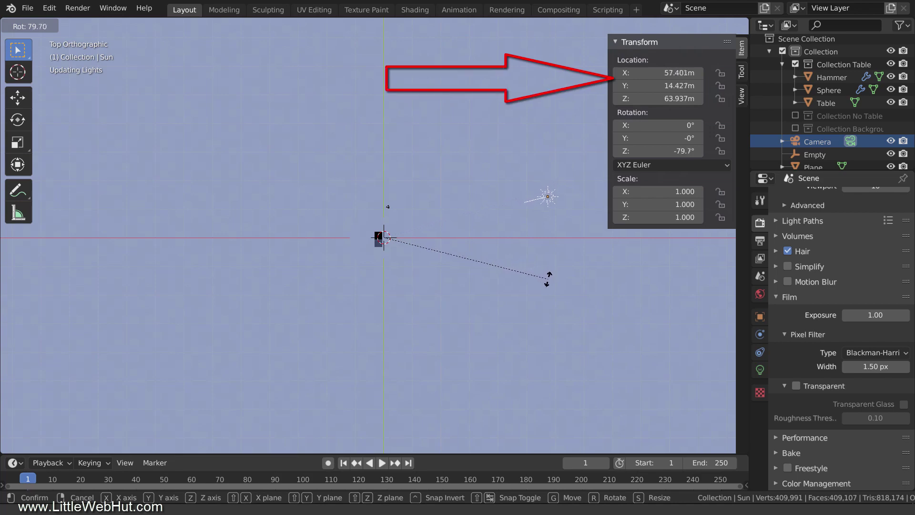
pyautogui.click(542, 310)
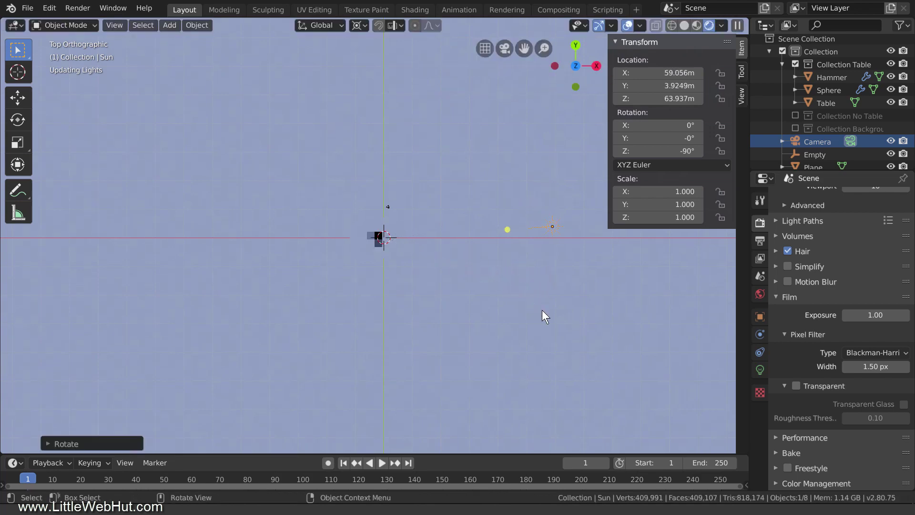
pyautogui.moveTo(448, 315); pyautogui.dragTo(531, 164, button='middle')
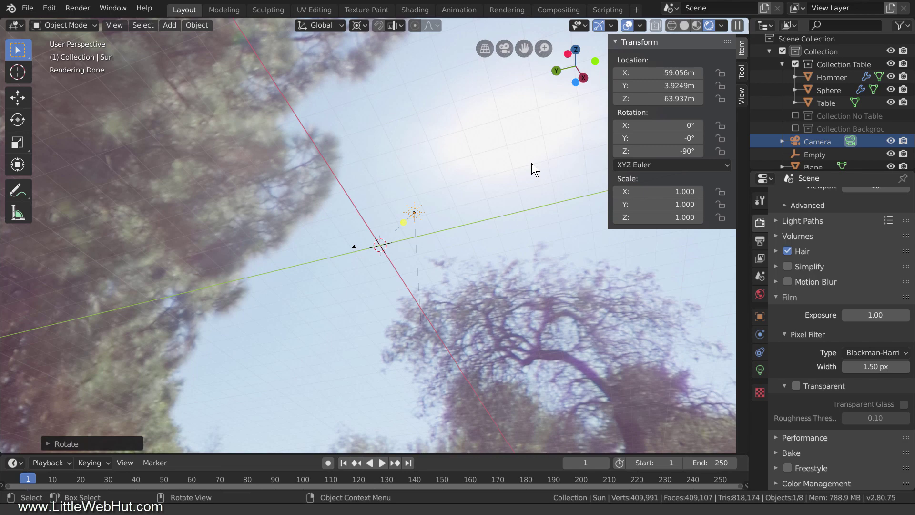
# Step: Render the final camera image with transparent film, compositing the robot scene onto the trail photo
pyautogui.click(795, 387)
pyautogui.press('KP_0')
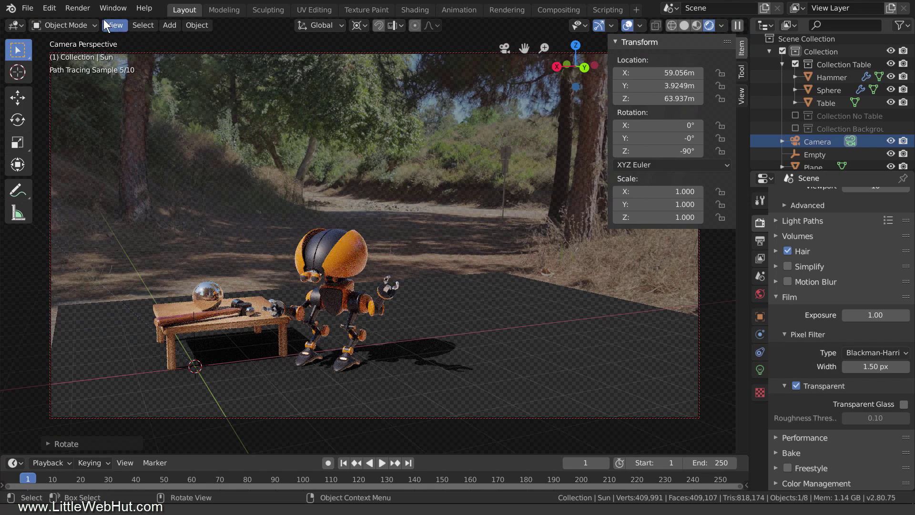
pyautogui.click(83, 10)
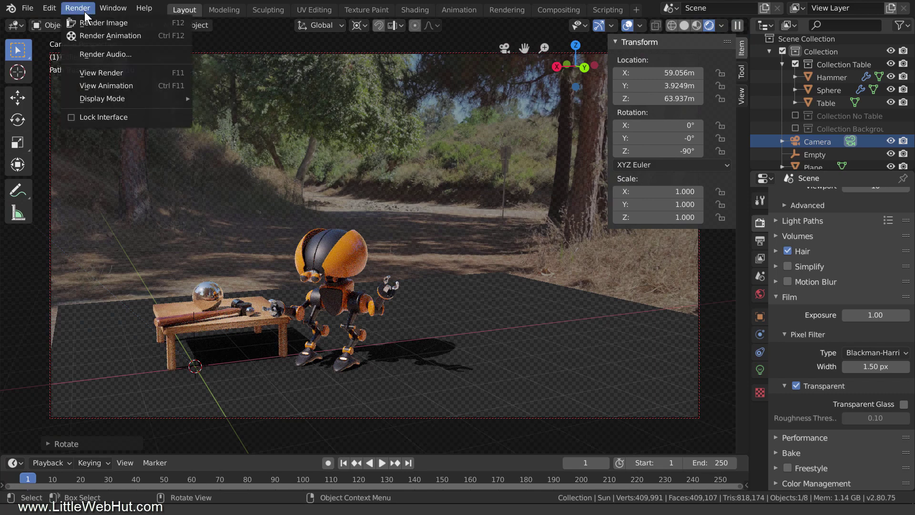
pyautogui.click(139, 21)
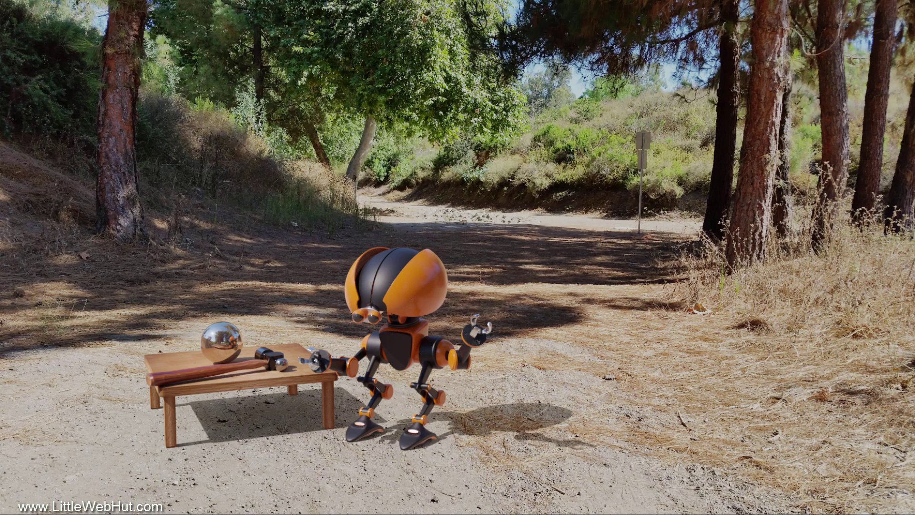